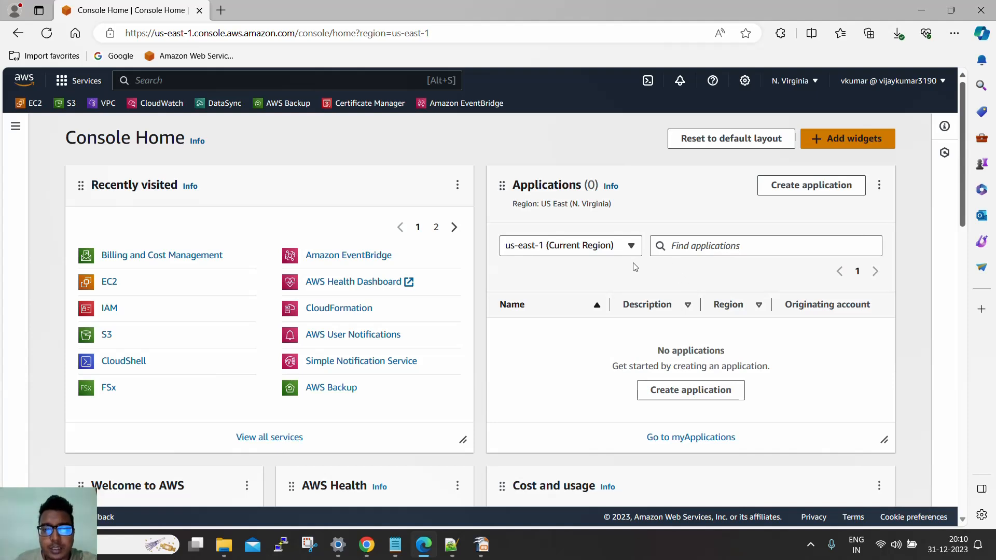
Check the signed-in account details, open the current IAM user in IAM, and examine its attached AdministratorAccess policy
left_click(870, 84)
left_click_drag(765, 129, 833, 128)
left_click(113, 311)
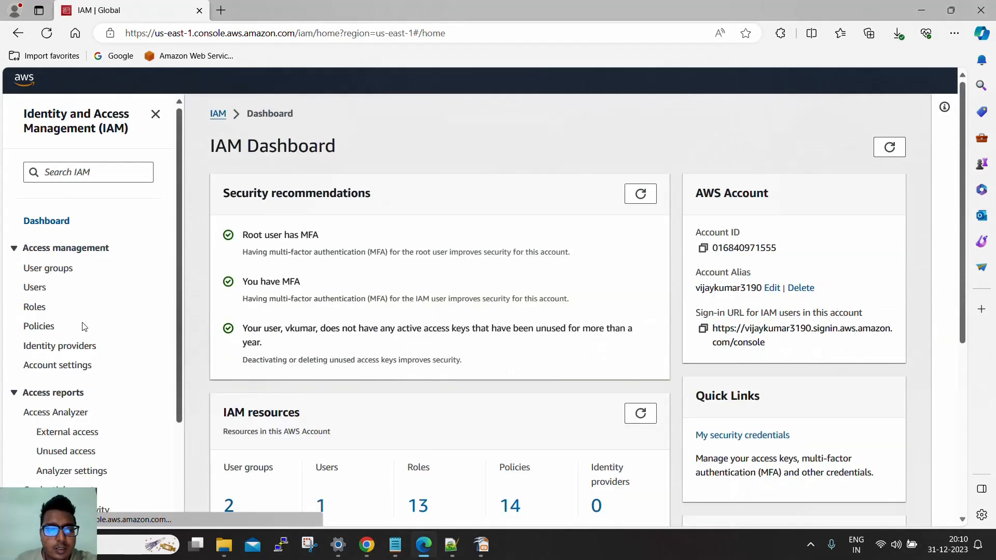
left_click(42, 288)
left_click(274, 290)
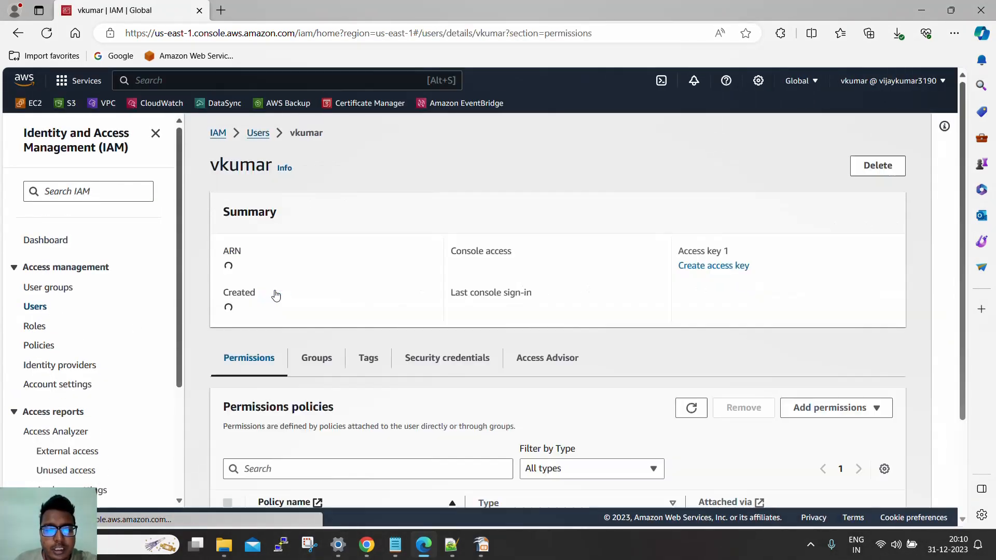
scroll(357, 289, "down", 3)
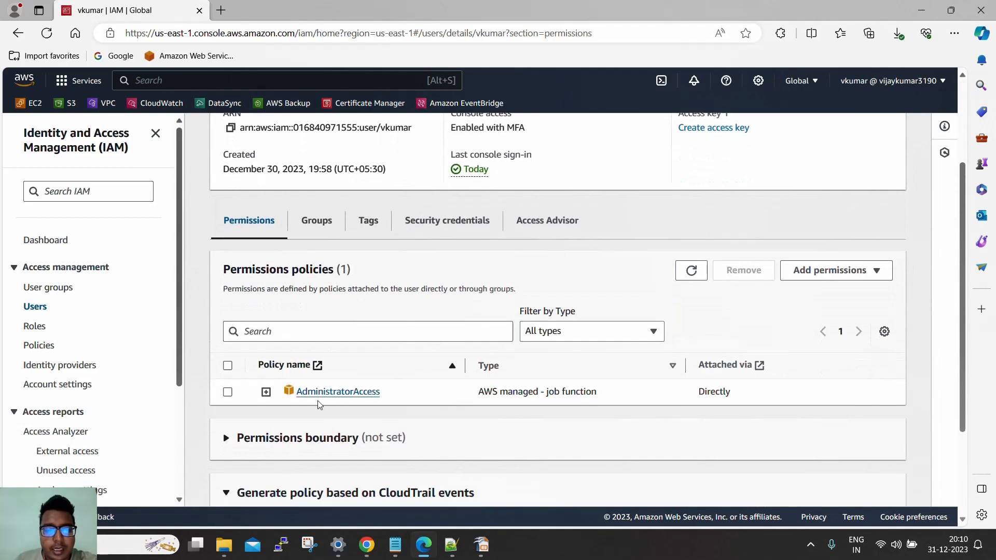
left_click_drag(383, 397, 295, 397)
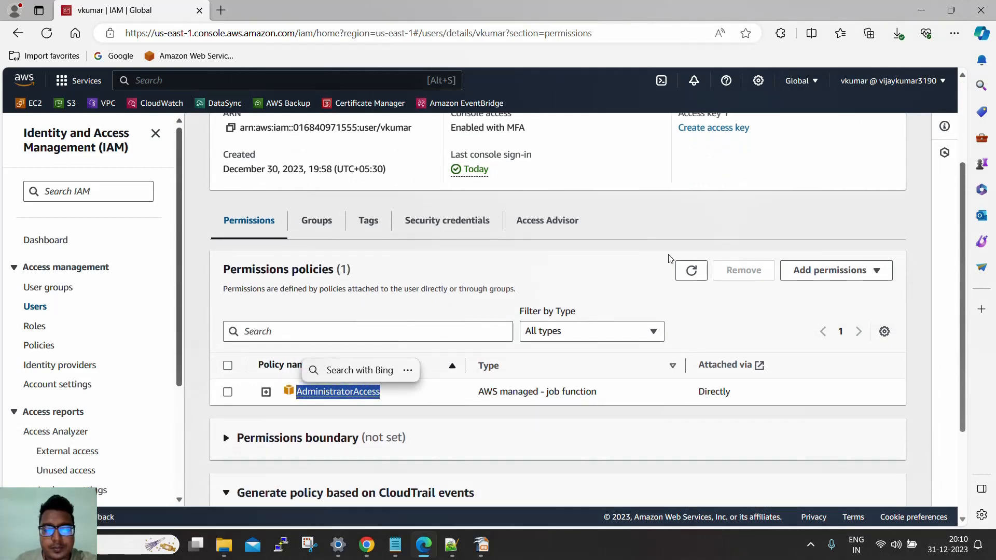
Check the cost summary in Billing and Cost Management, and return to the IAM user's AdministratorAccess policy
left_click(903, 83)
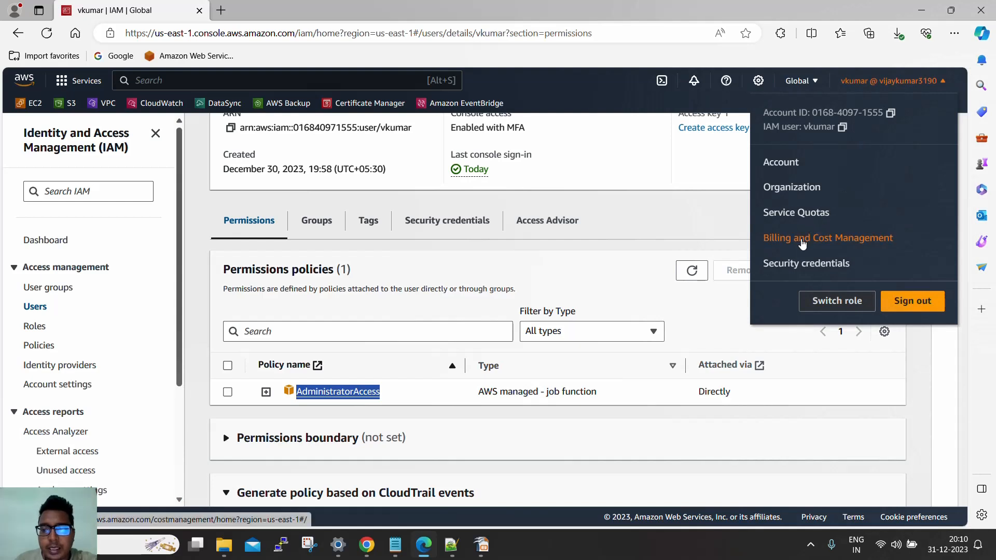
left_click(802, 239)
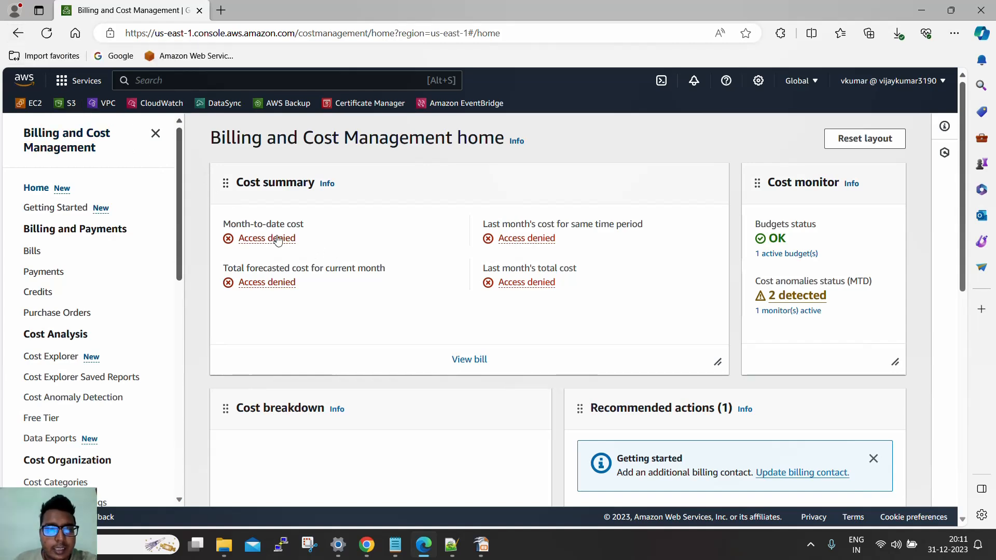
left_click(18, 32)
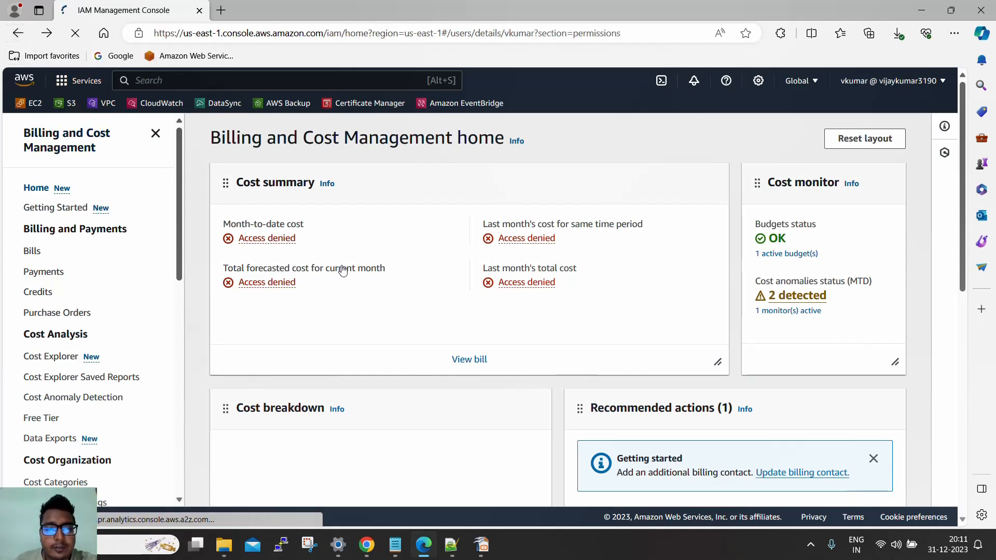
scroll(403, 364, "down", 1)
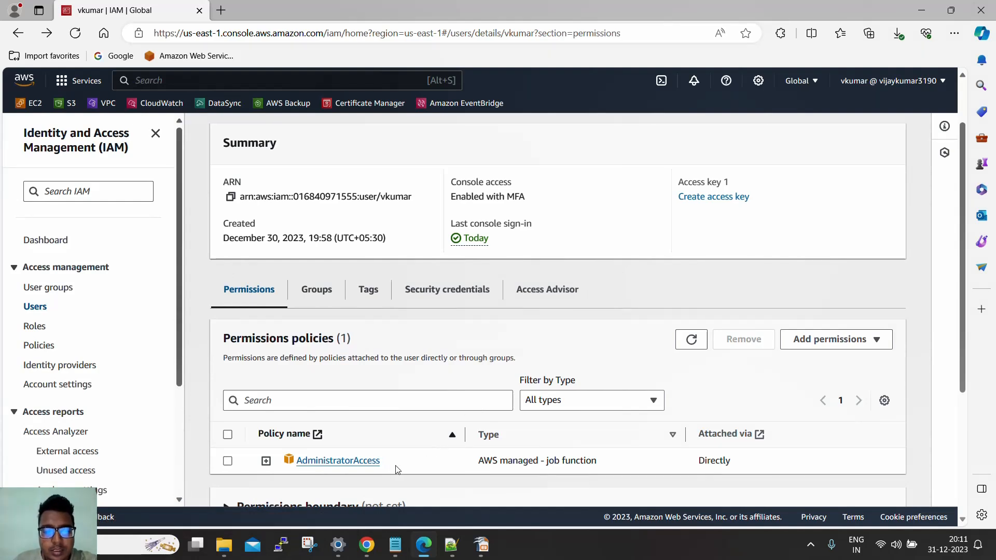
left_click_drag(391, 468, 298, 462)
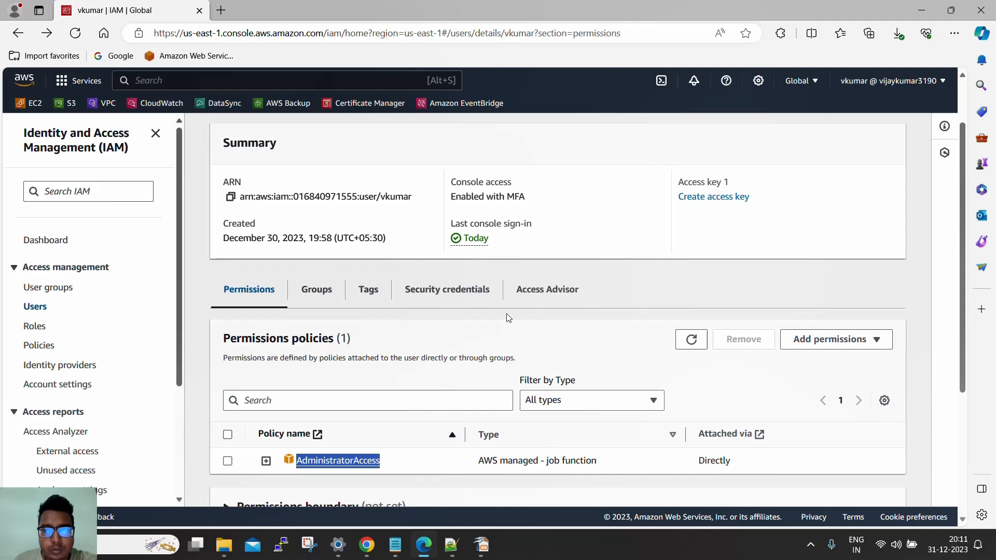
Switch to the root account's AWS session in Chrome, check its account ID, and open the Account page
left_click(367, 545)
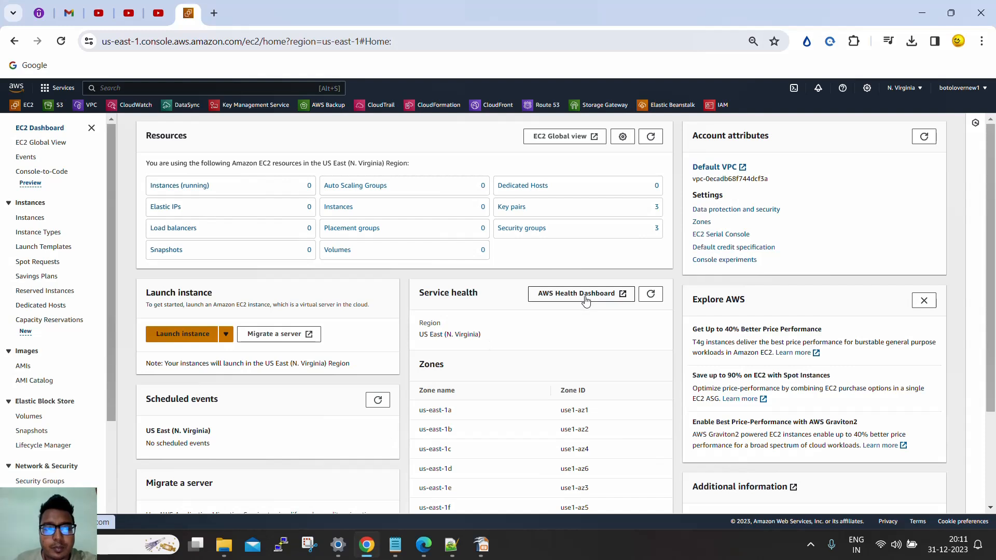
left_click(963, 89)
left_click_drag(852, 115, 890, 129)
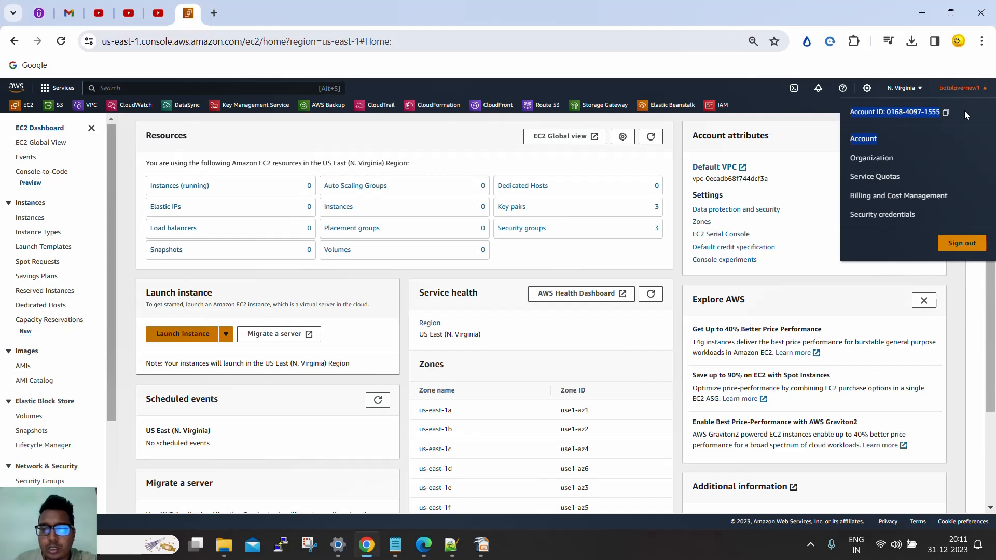
left_click(467, 137)
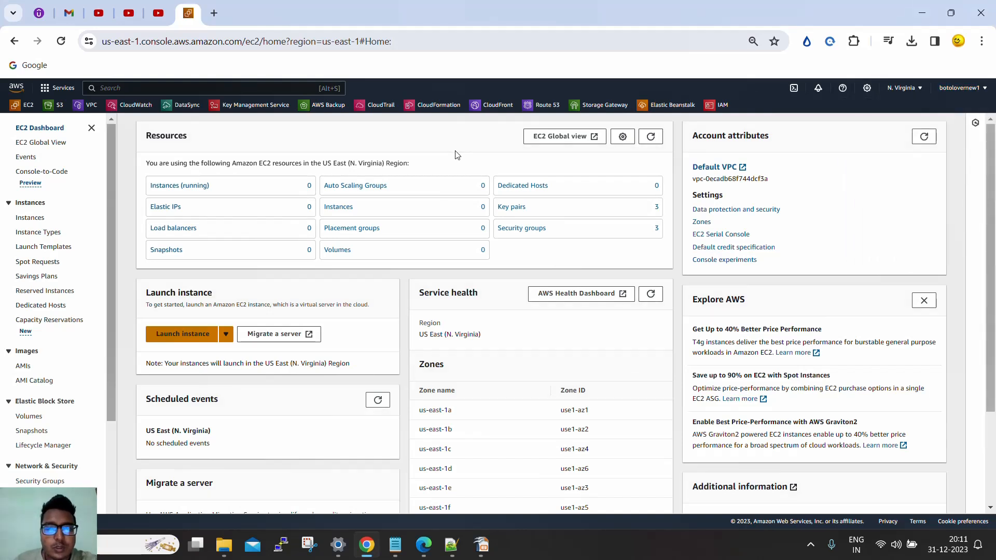
left_click(978, 88)
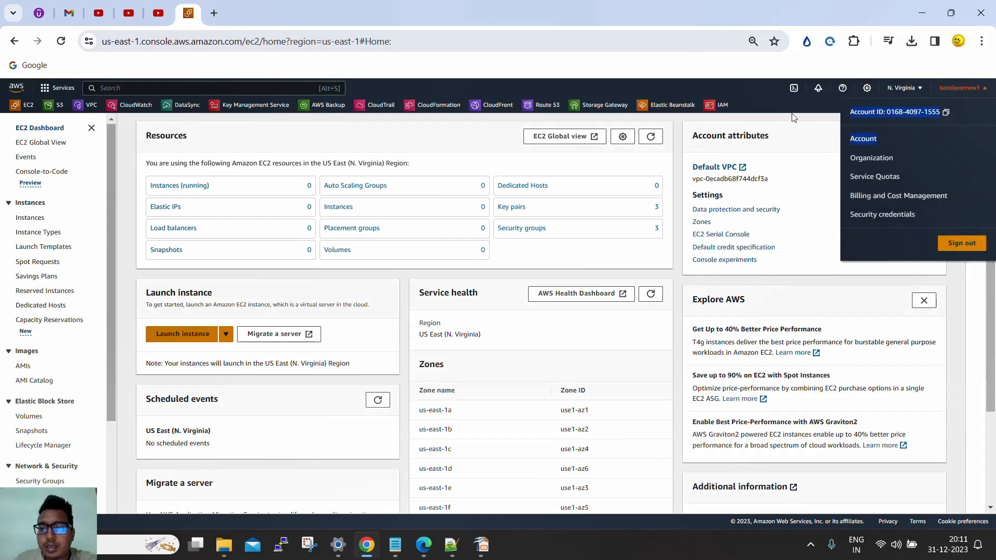
left_click(861, 140)
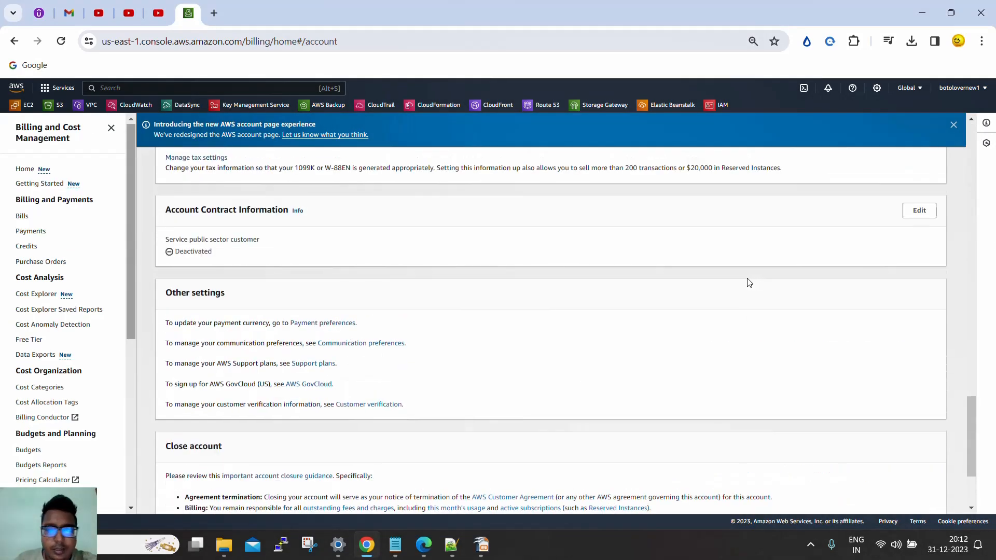
Activate IAM user and role access to Billing information on the Account page and save the update
left_click(954, 126)
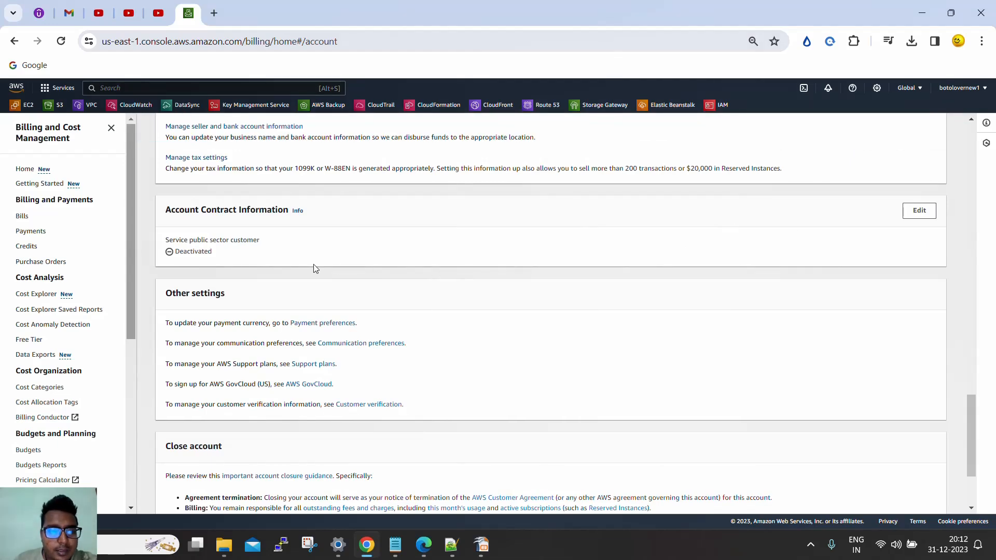
scroll(358, 257, "down", 3)
scroll(372, 257, "up", 4)
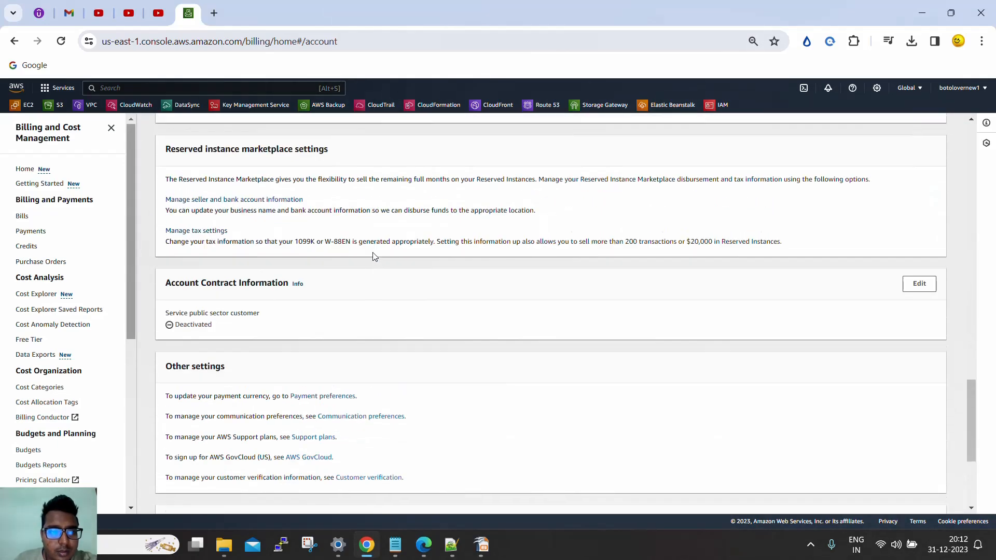
scroll(373, 257, "up", 2)
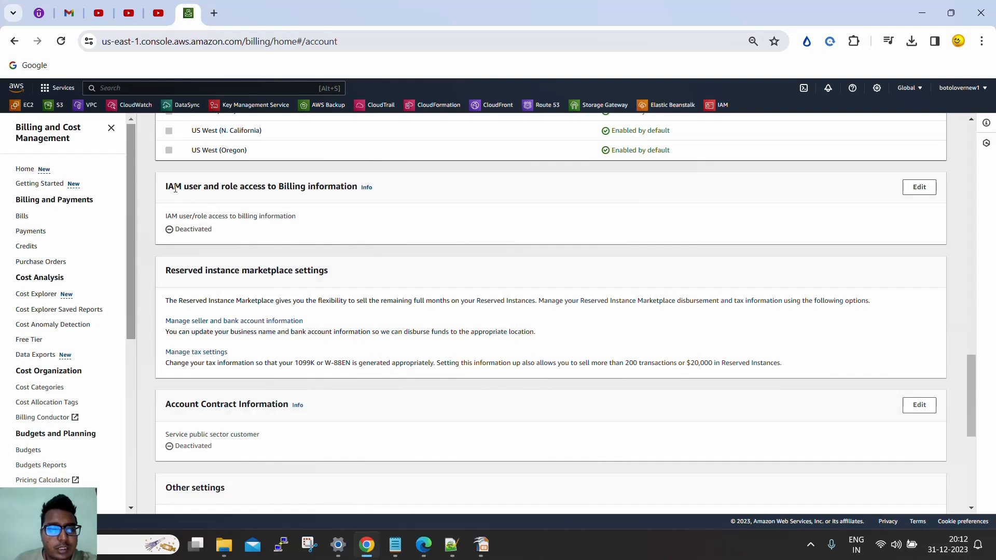
left_click_drag(166, 186, 332, 186)
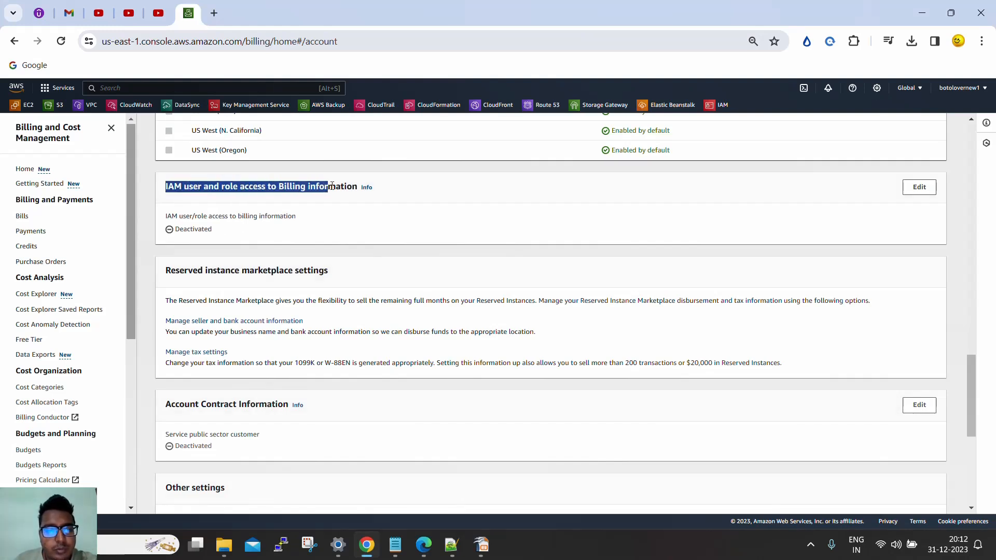
left_click_drag(213, 230, 175, 227)
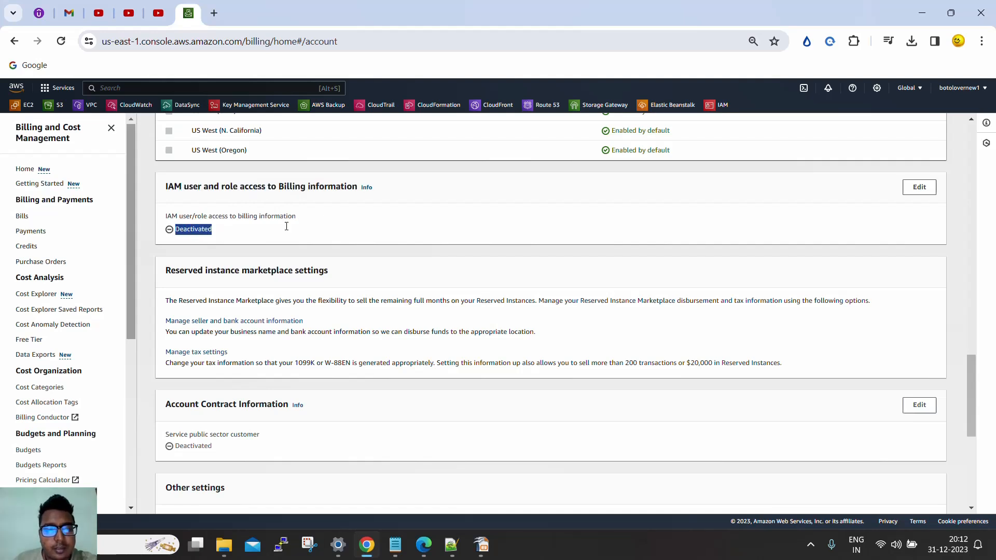
left_click(918, 188)
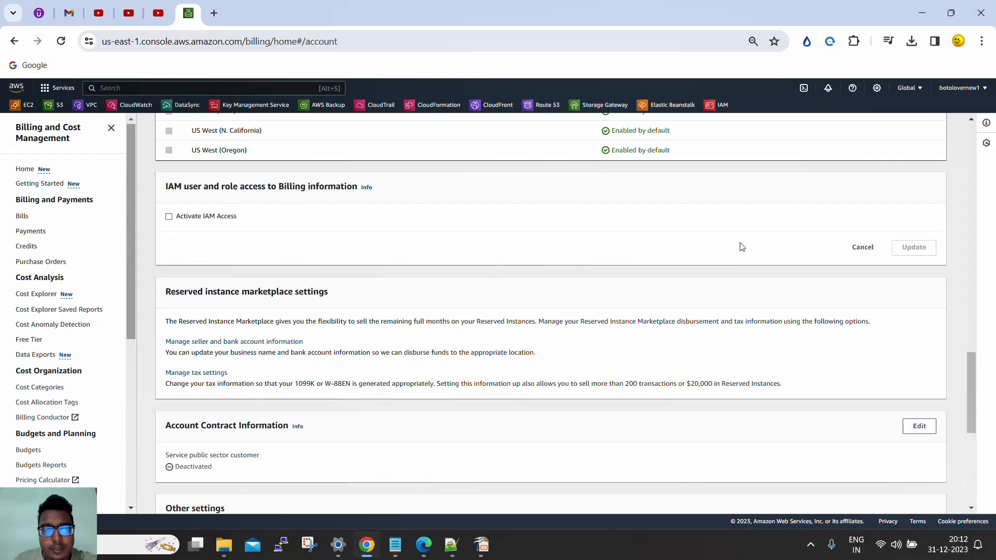
left_click(169, 218)
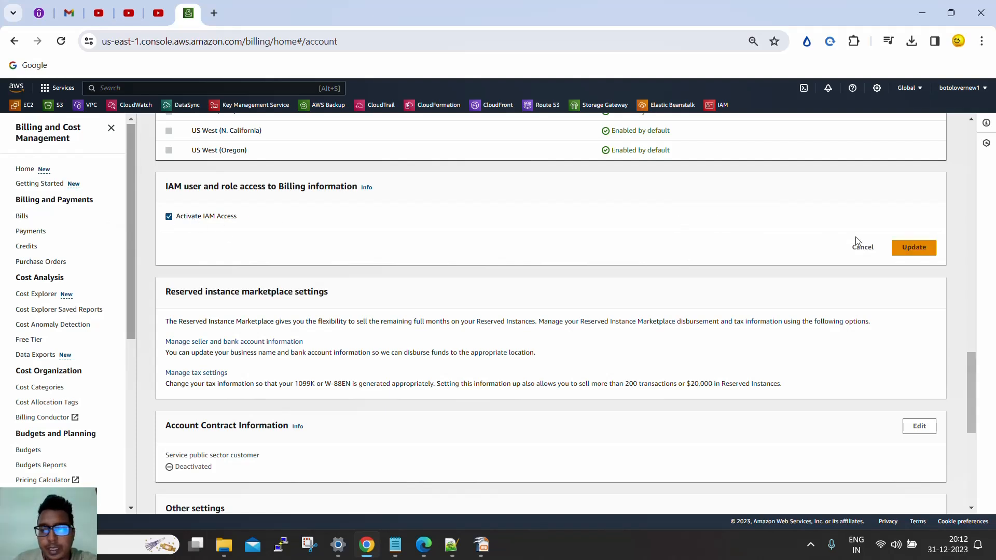
left_click(902, 251)
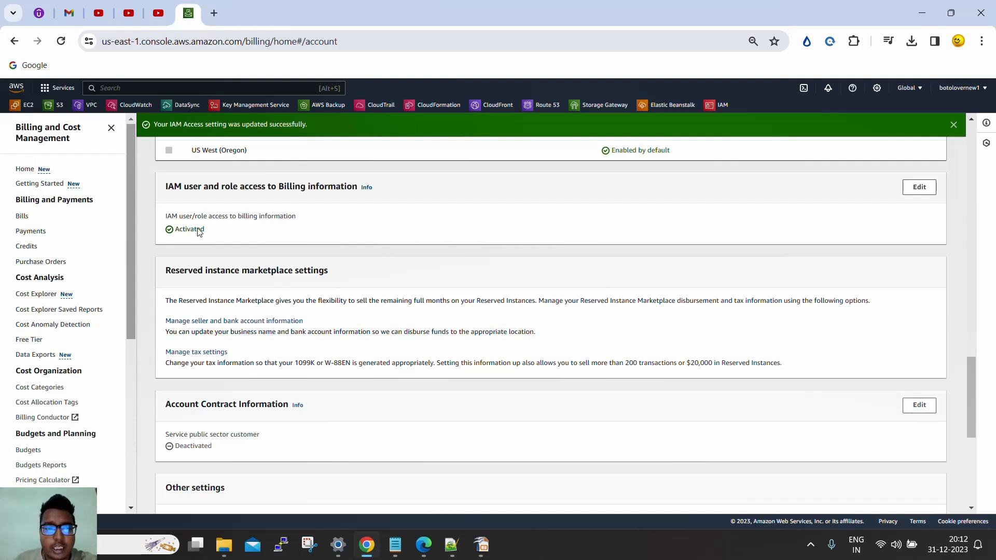
Switch to the IAM user's session in Edge and check the Month-to-date cost access details in Billing and Cost Management
left_click(423, 545)
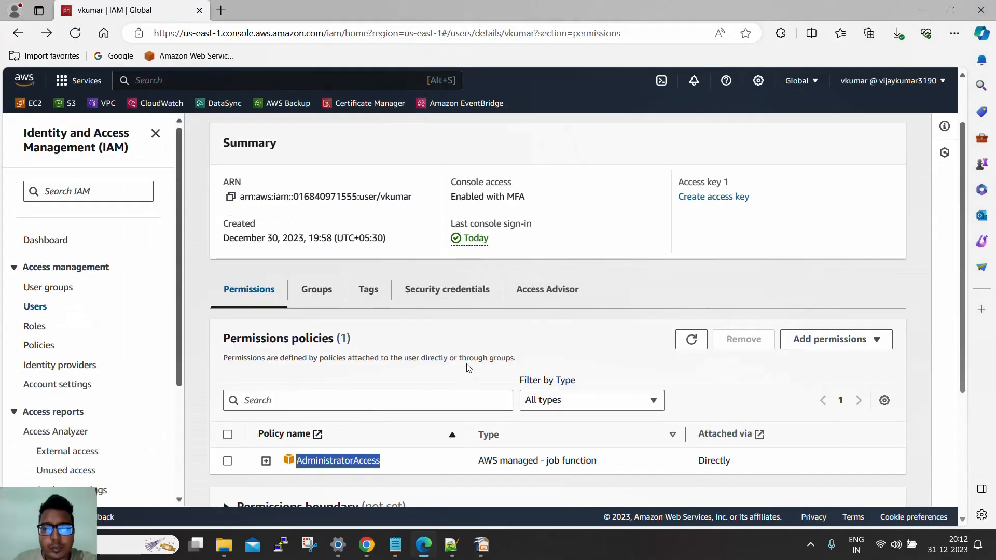
left_click(923, 85)
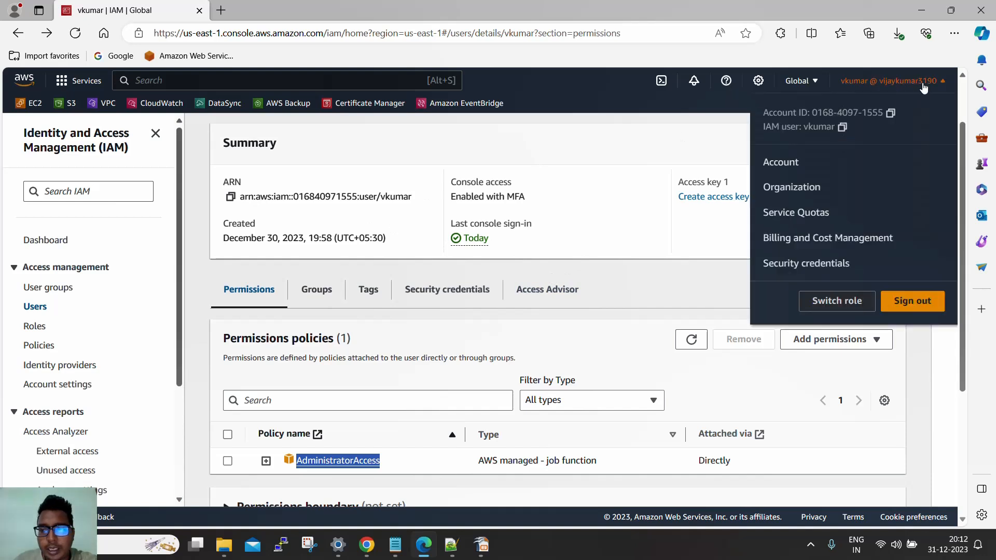
left_click(804, 240)
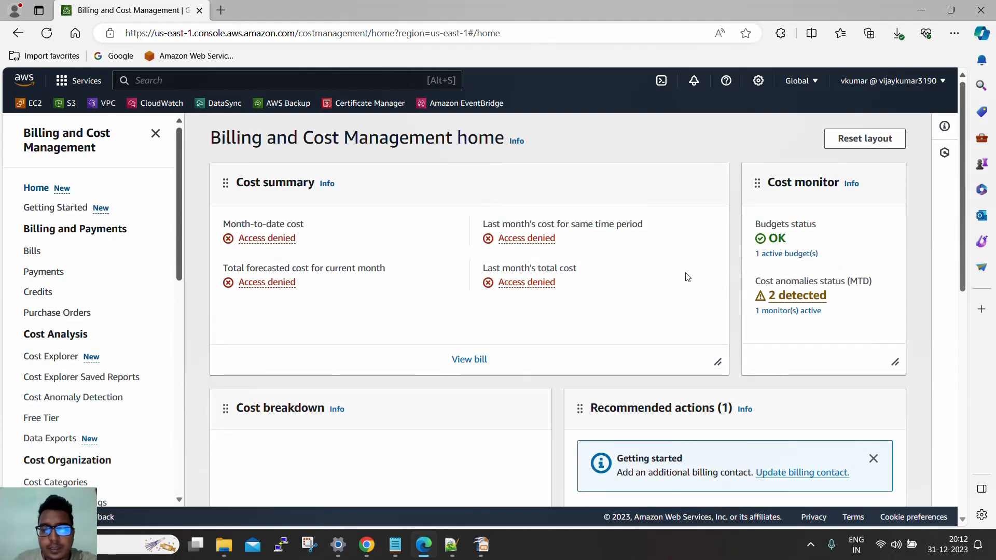
scroll(688, 278, "down", 4)
left_click(33, 251)
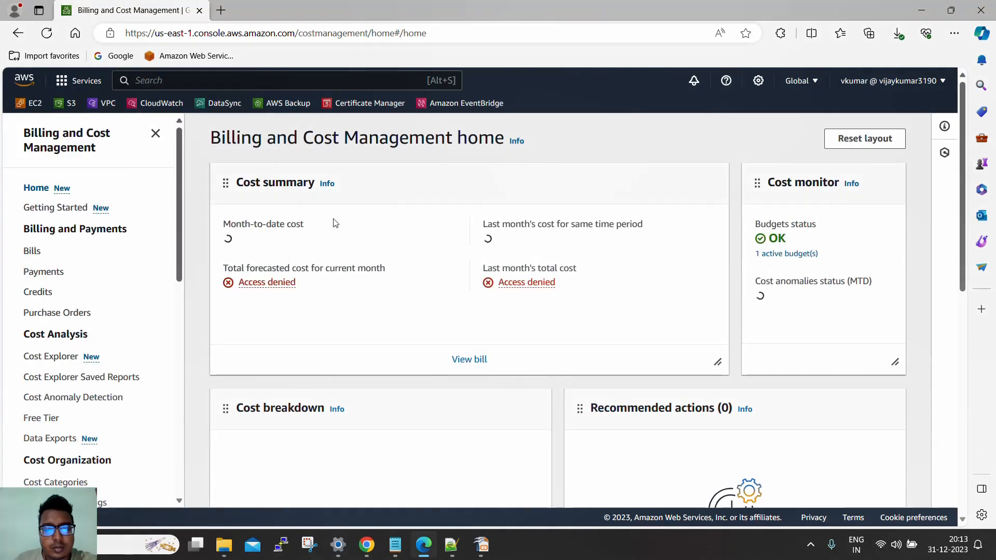
left_click(265, 240)
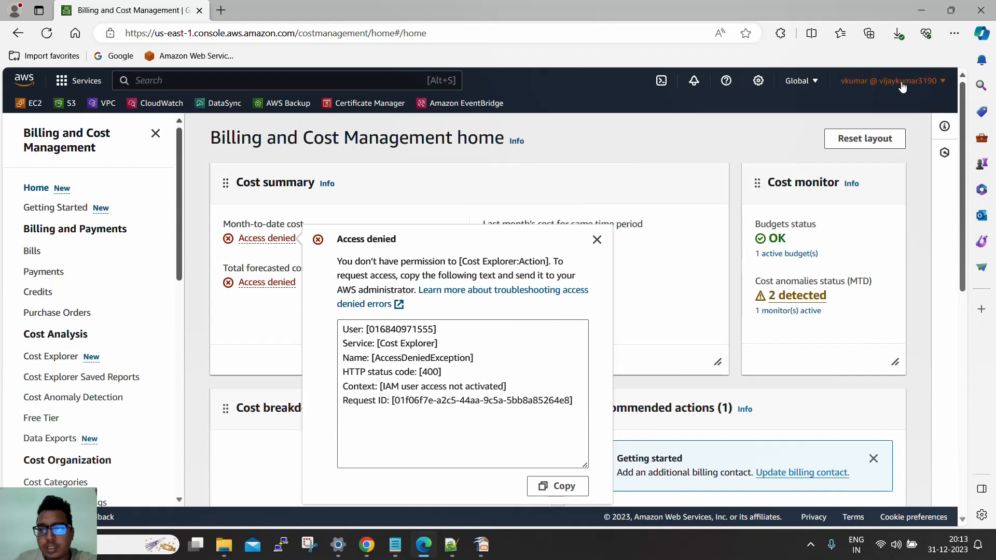
Sign the IAM user out of AWS and sign back in with the account password and MFA code
left_click(931, 82)
left_click(909, 302)
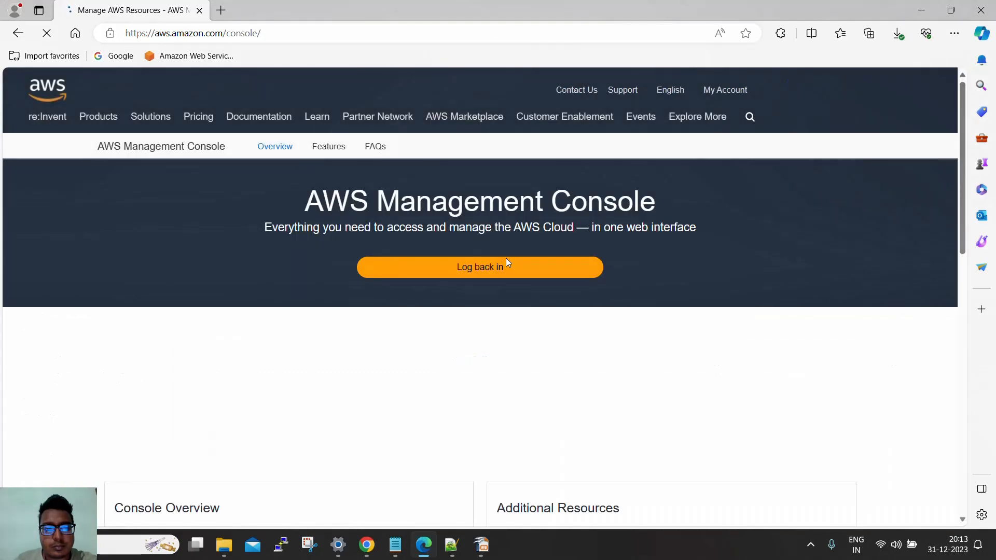
left_click(208, 61)
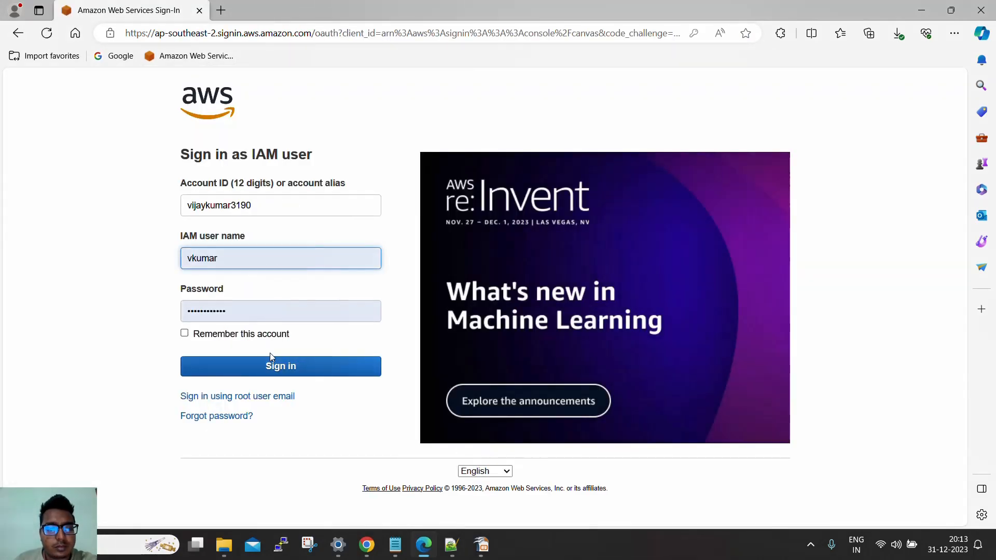
left_click(278, 366)
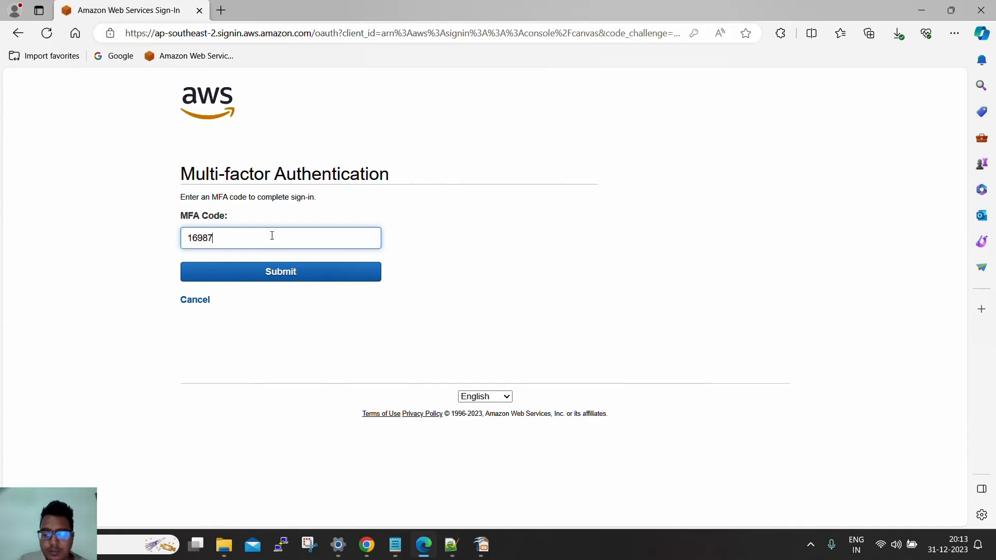
key("Return")
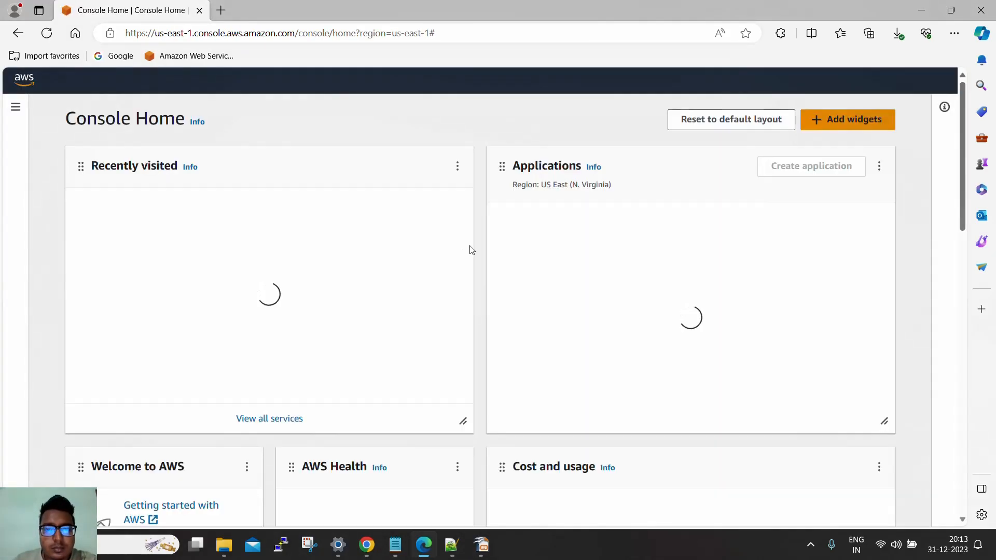
Open Billing and Cost Management as the IAM user and review the cost breakdown by service
left_click(889, 81)
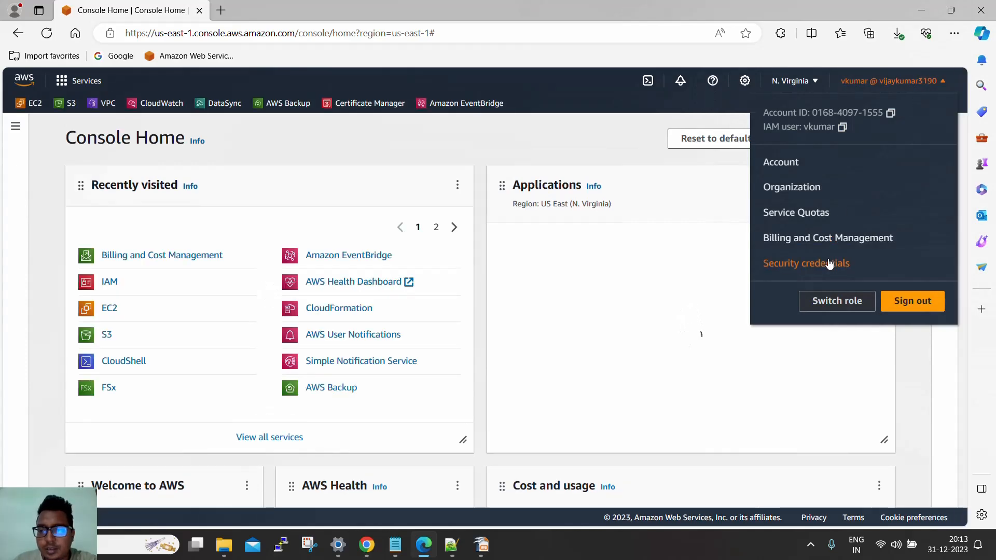
left_click(802, 239)
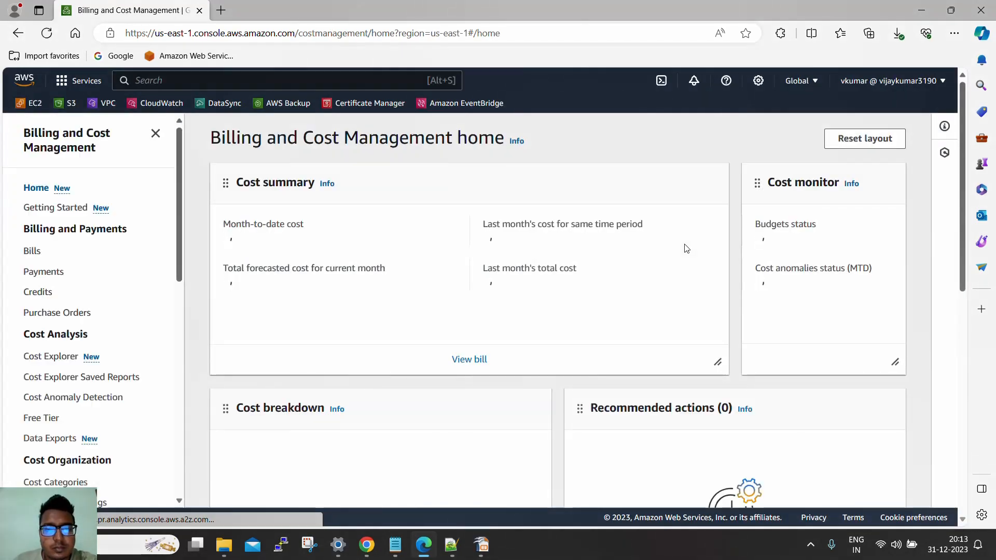
scroll(680, 254, "down", 5)
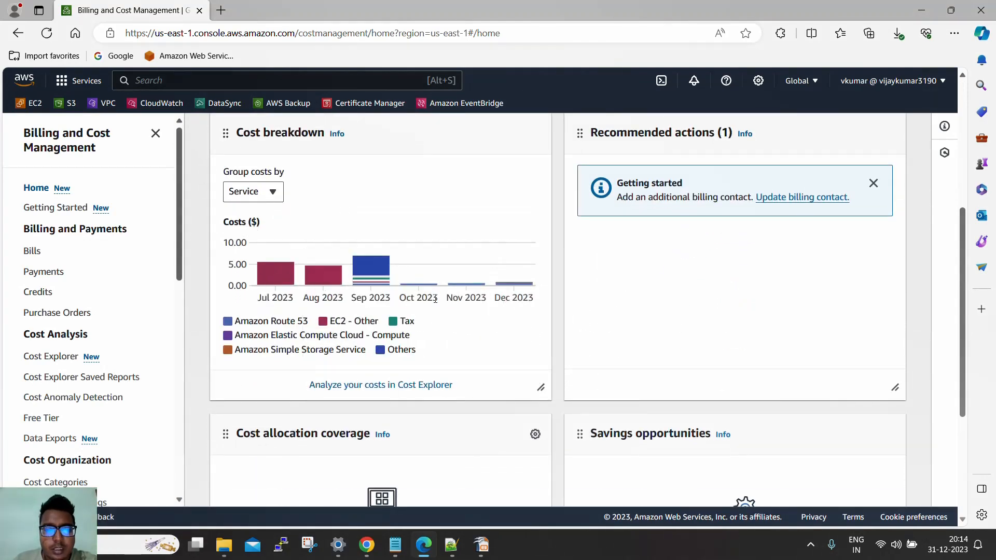
scroll(233, 275, "up", 1)
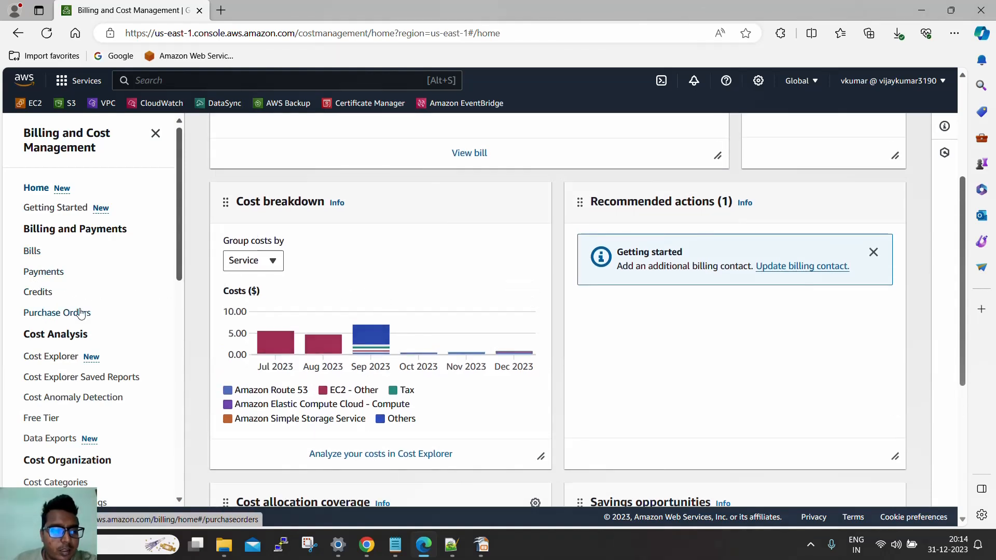
Open the Budgets overview in Billing and Cost Management
scroll(82, 312, "down", 2)
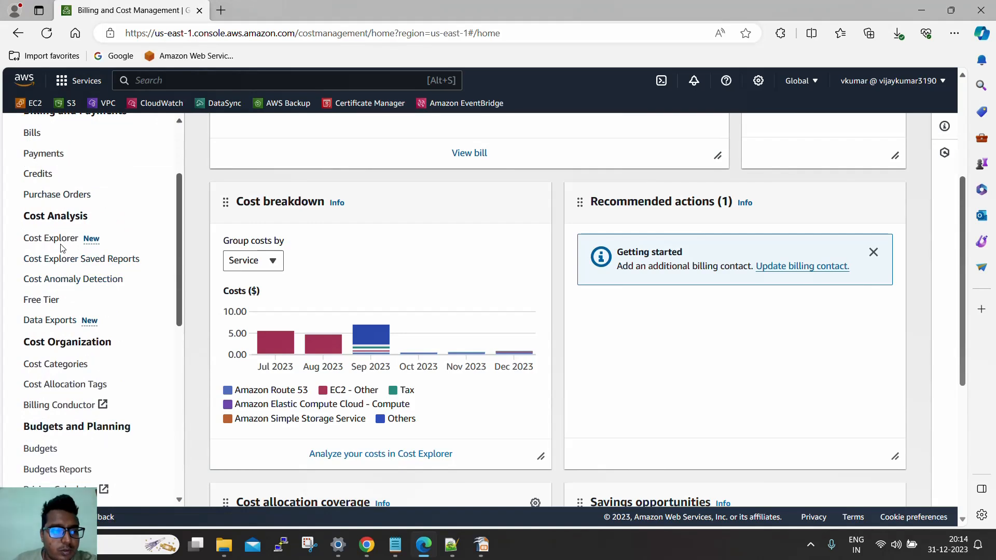
left_click(50, 453)
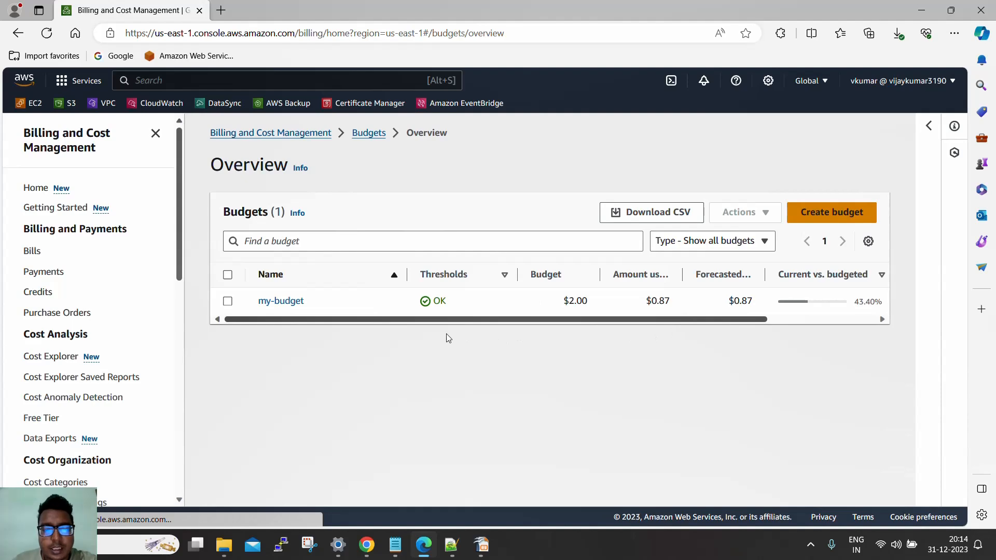
Start creating a new budget from a template, choosing the Monthly cost budget template
left_click(841, 216)
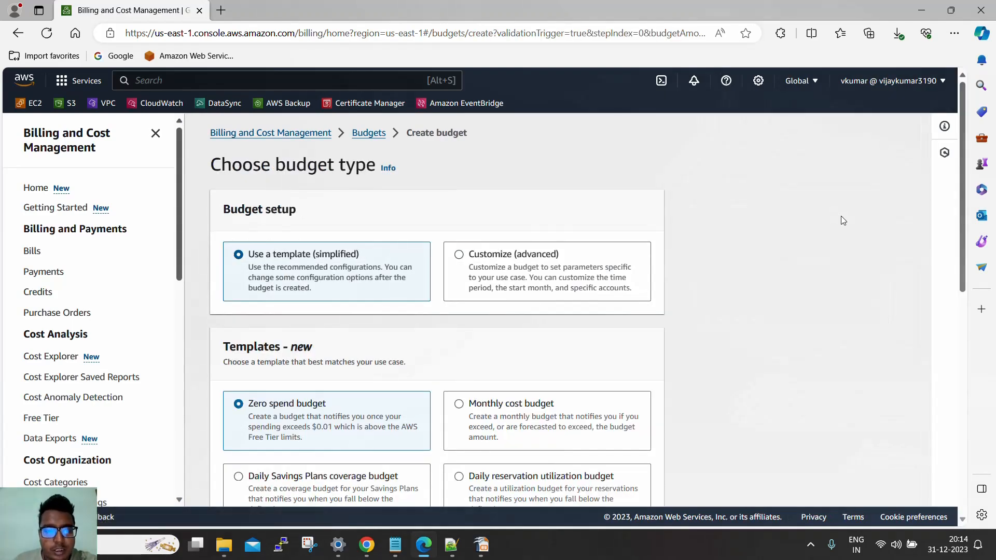
scroll(824, 228, "down", 1)
scroll(823, 230, "down", 7)
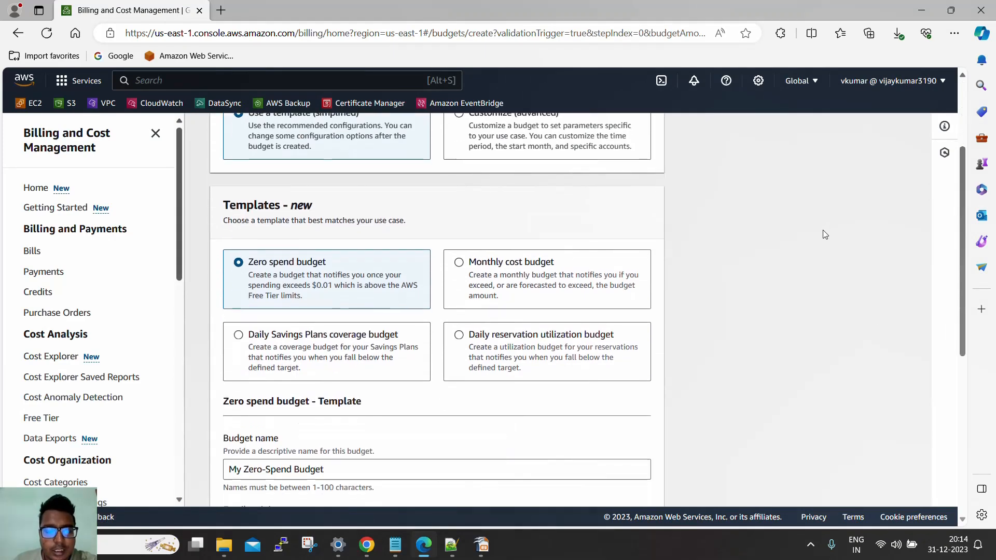
scroll(823, 233, "up", 7)
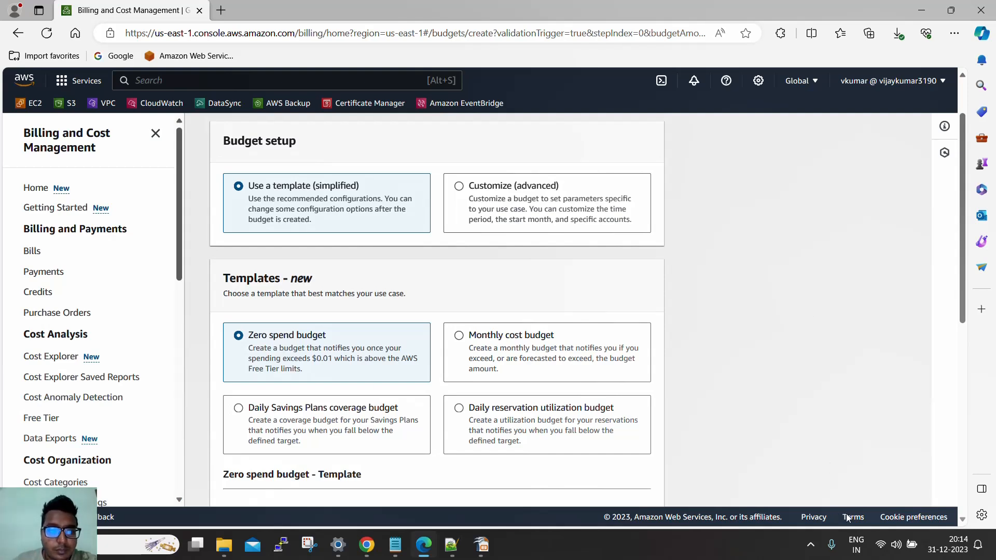
scroll(571, 378, "down", 1)
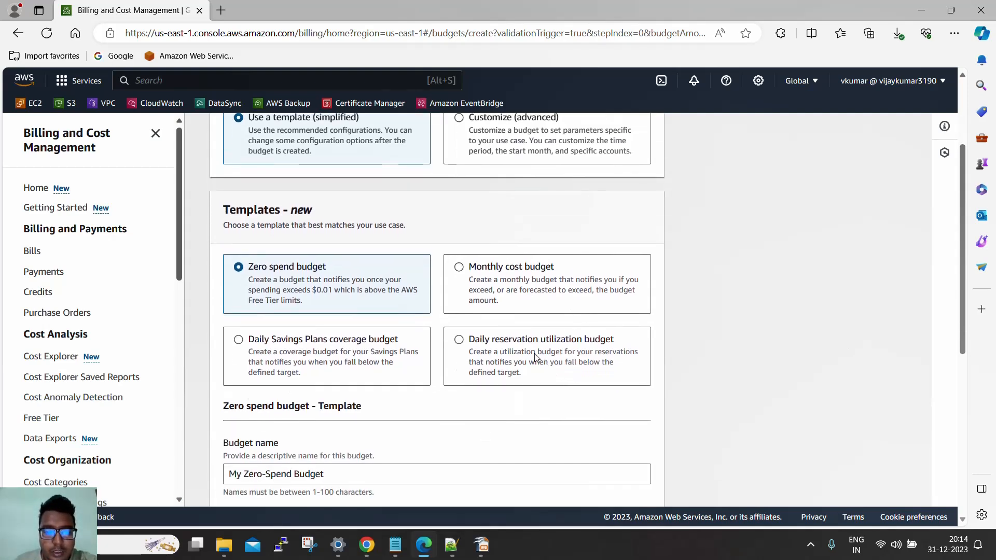
left_click(486, 280)
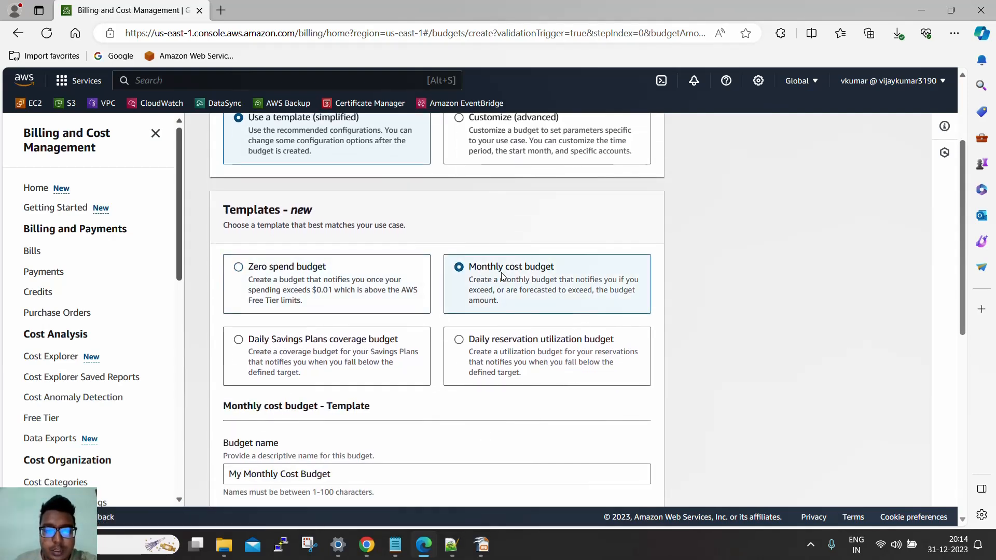
scroll(522, 275, "down", 2)
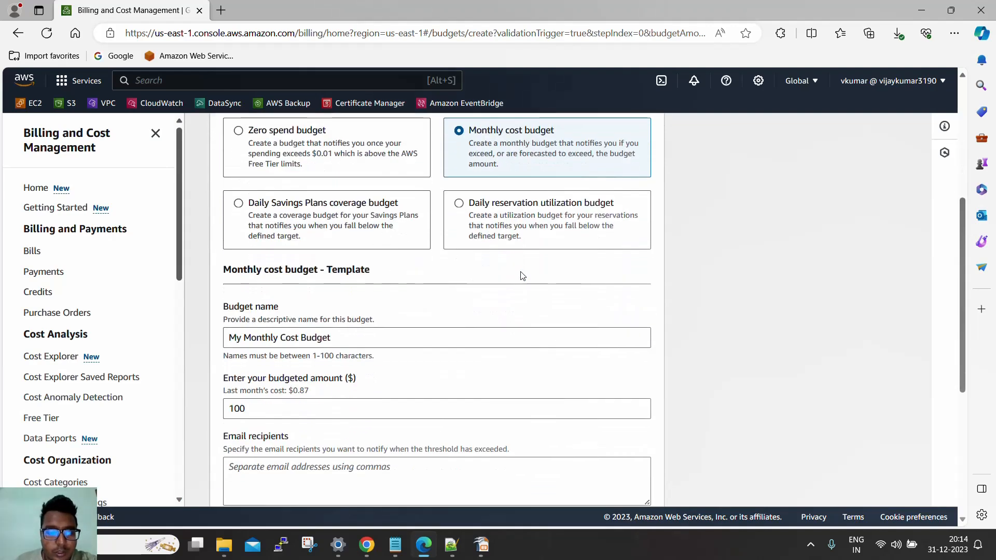
scroll(348, 330, "down", 2)
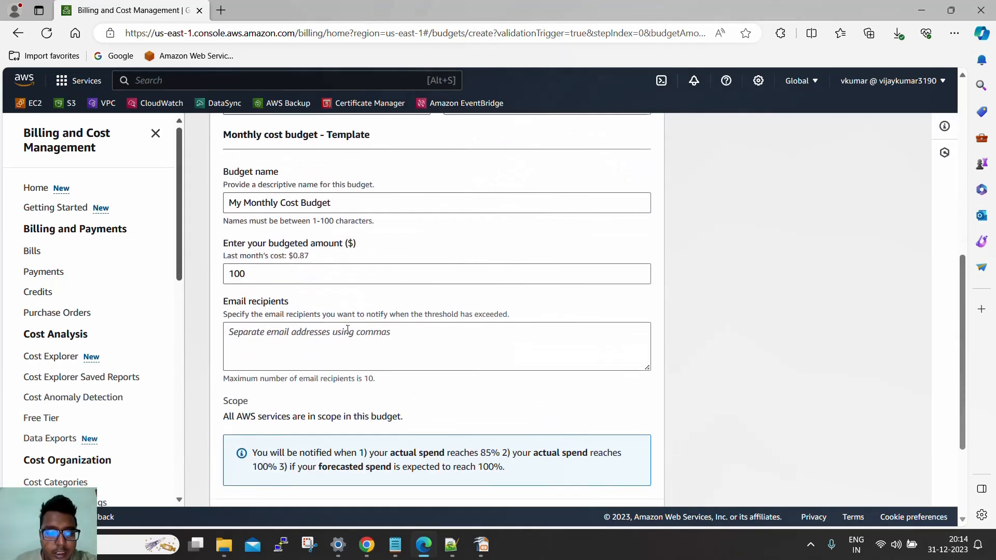
Set the budgeted amount to 3 dollars, leave the email recipients empty, and cancel the budget creation
left_click(271, 270)
key("BackSpace")
key("BackSpace")
key("BackSpace")
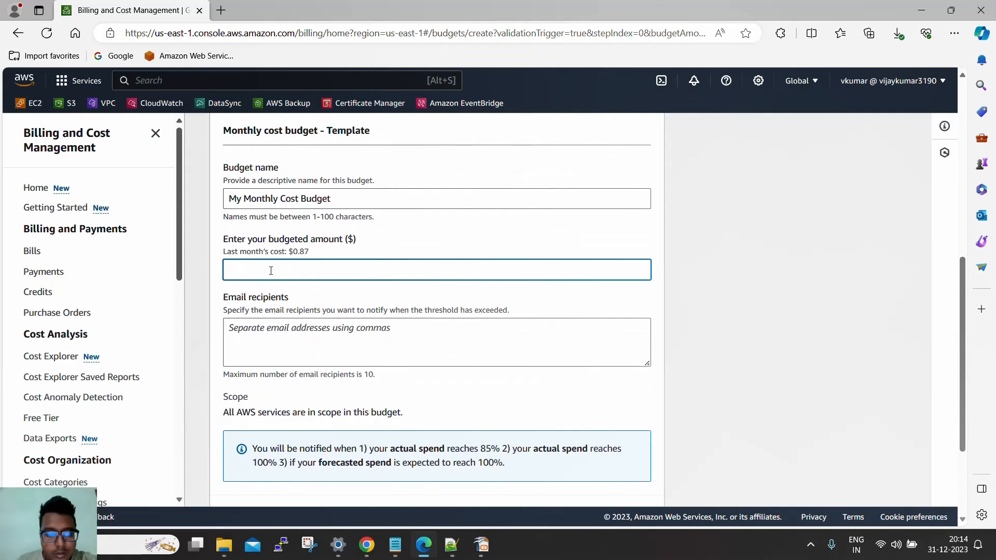
type("3")
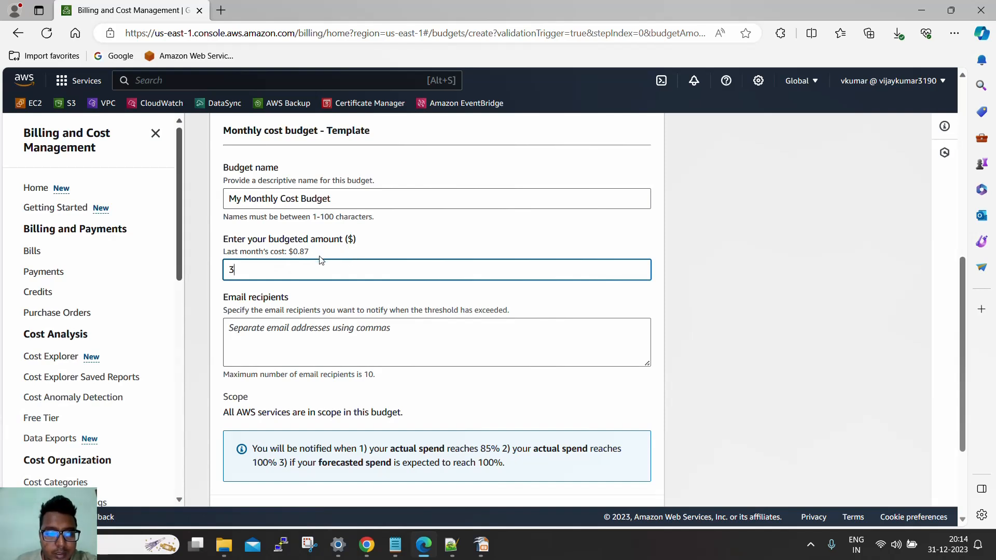
left_click(339, 334)
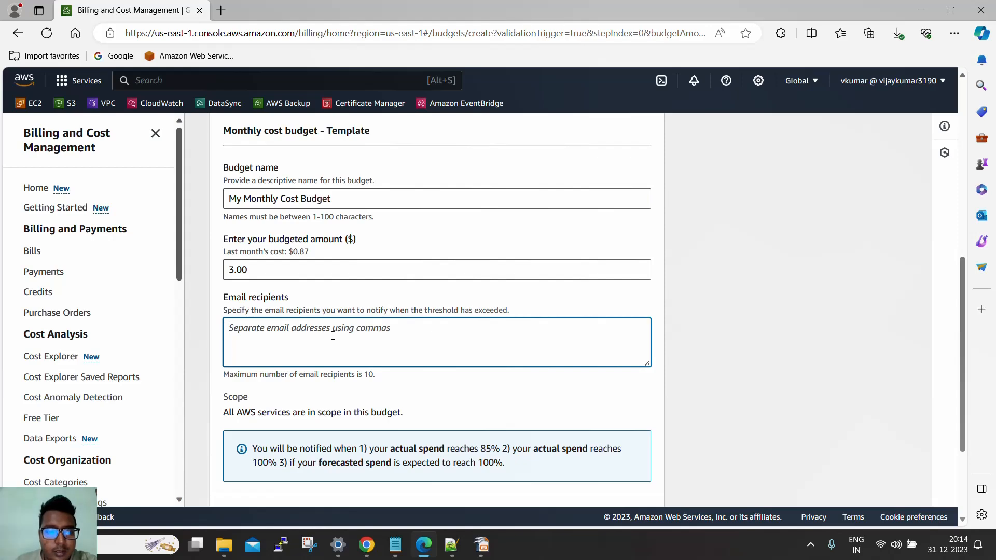
scroll(333, 335, "down", 3)
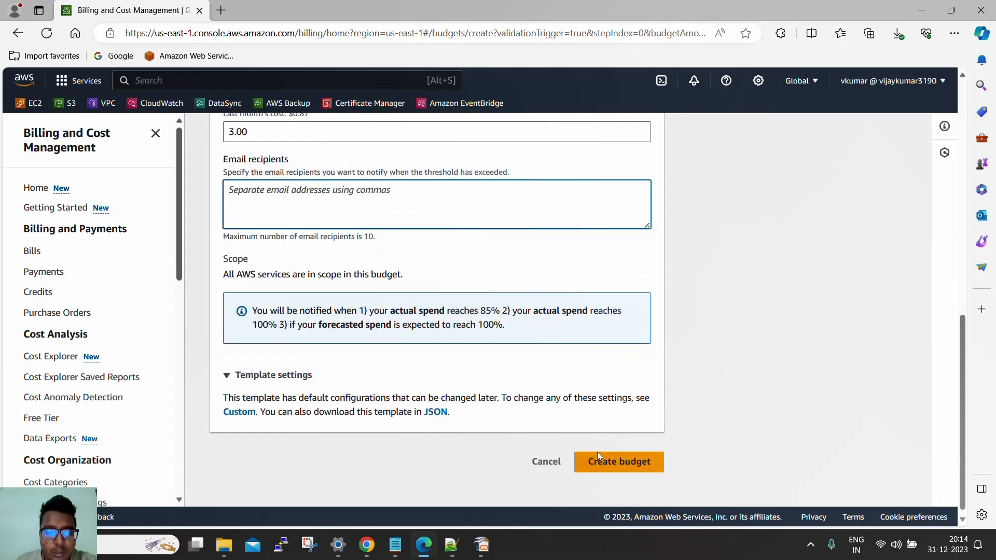
left_click(603, 460)
scroll(568, 426, "down", 7)
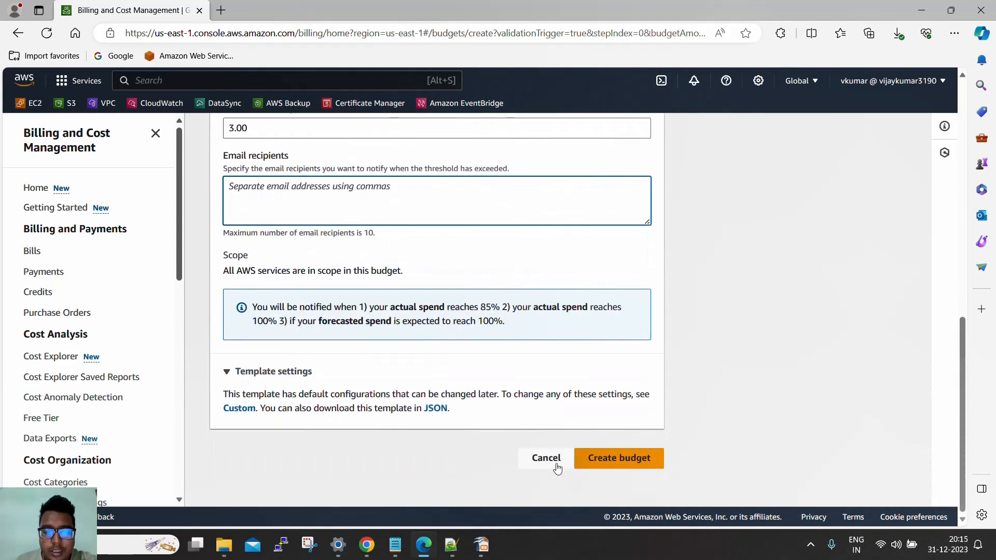
left_click(546, 471)
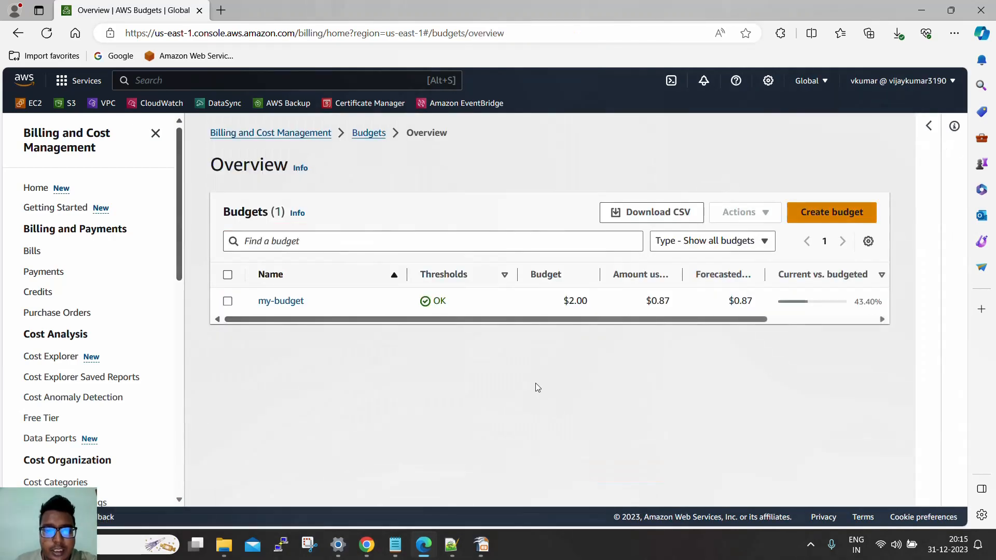
Open my-budget and examine its budget health, alerts, details and budget history
left_click(280, 301)
scroll(529, 337, "down", 1)
scroll(530, 338, "down", 1)
scroll(535, 285, "up", 2)
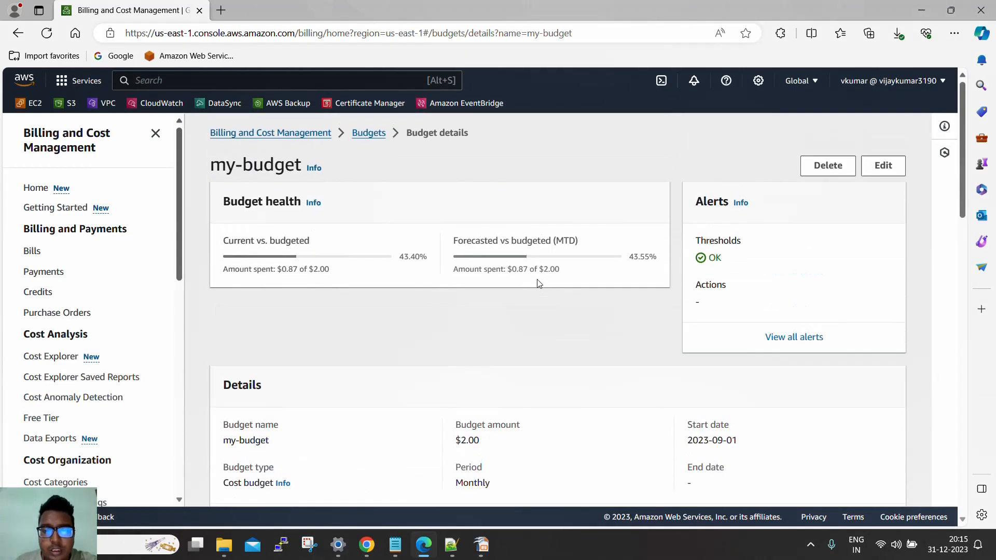
scroll(542, 285, "down", 5)
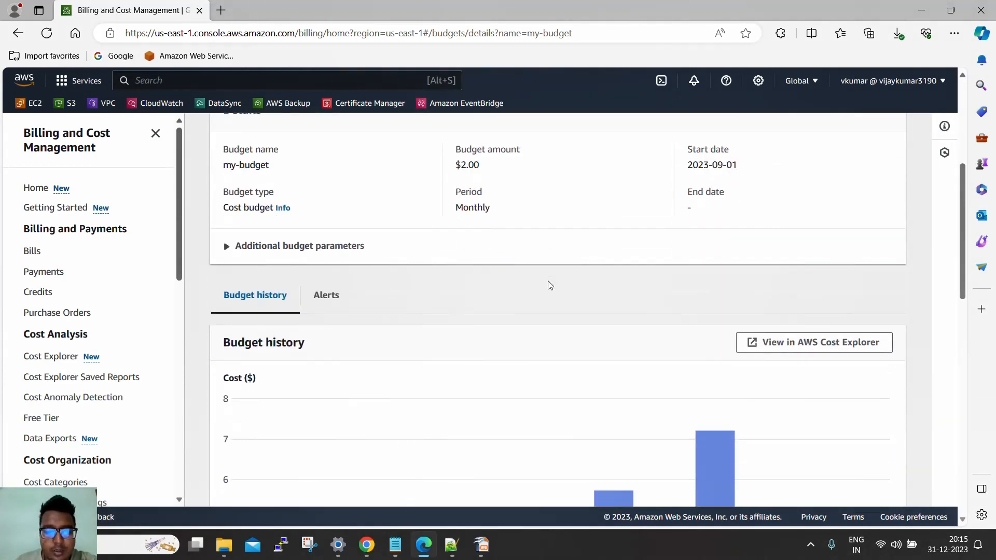
scroll(548, 285, "up", 5)
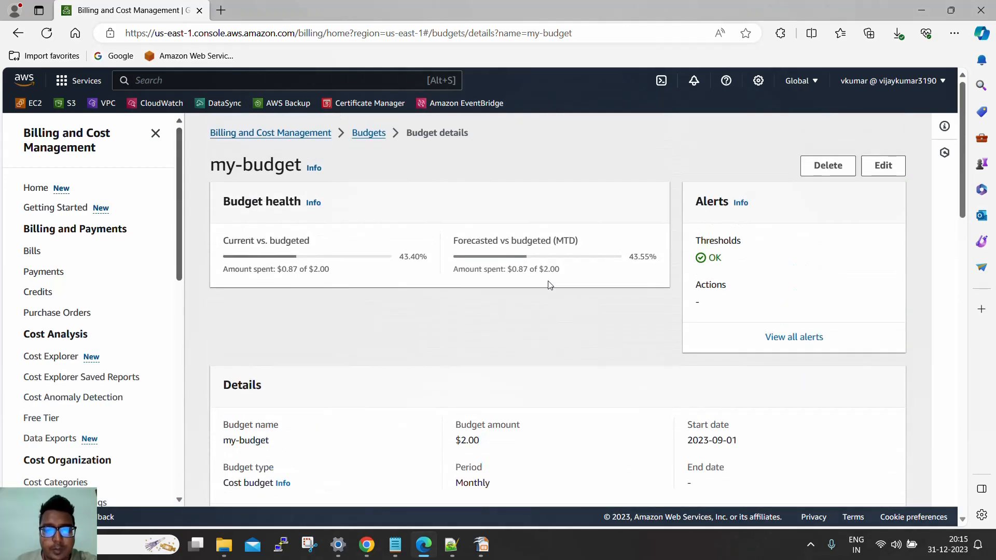
scroll(506, 304, "down", 3)
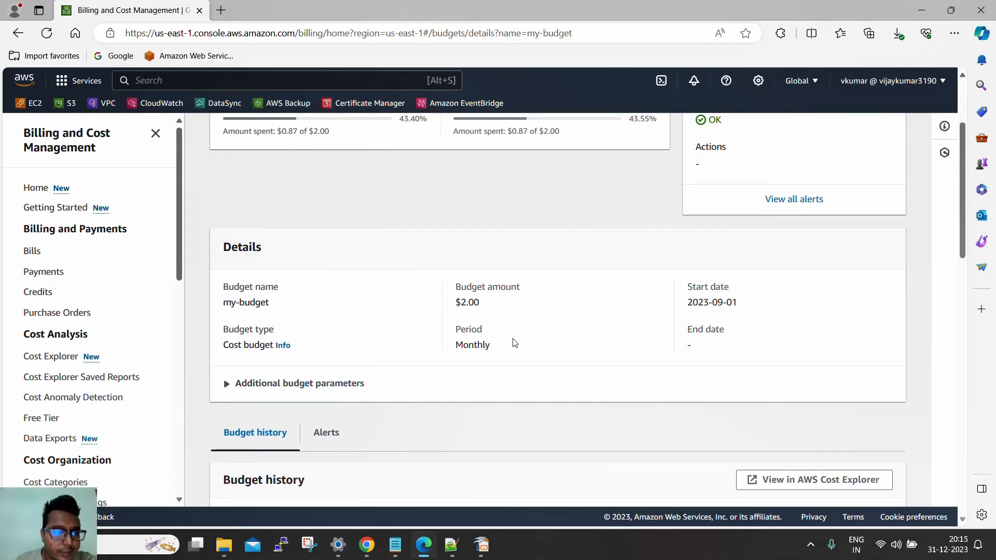
scroll(514, 343, "up", 3)
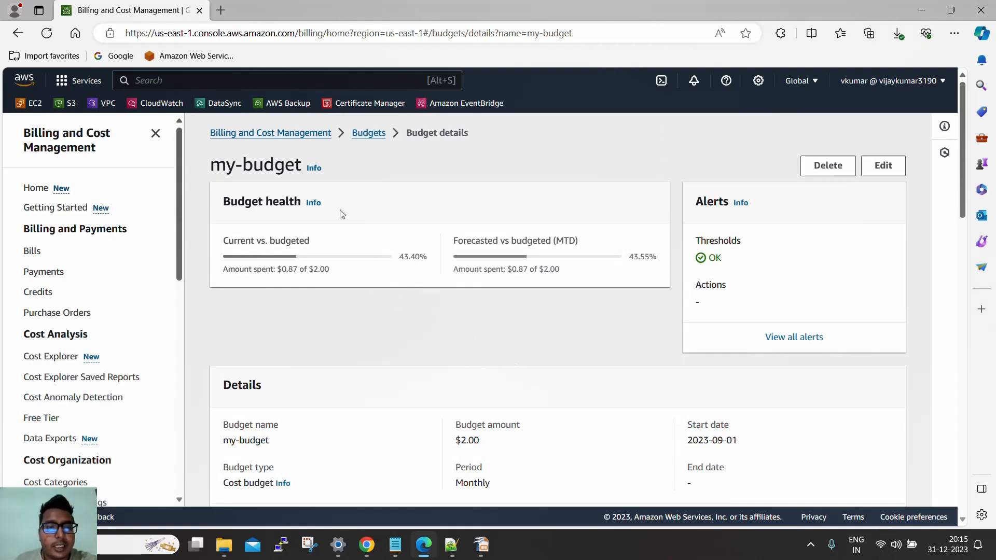
Start launching a new EC2 instance in N. Virginia and name it "linux webserver"
left_click(33, 106)
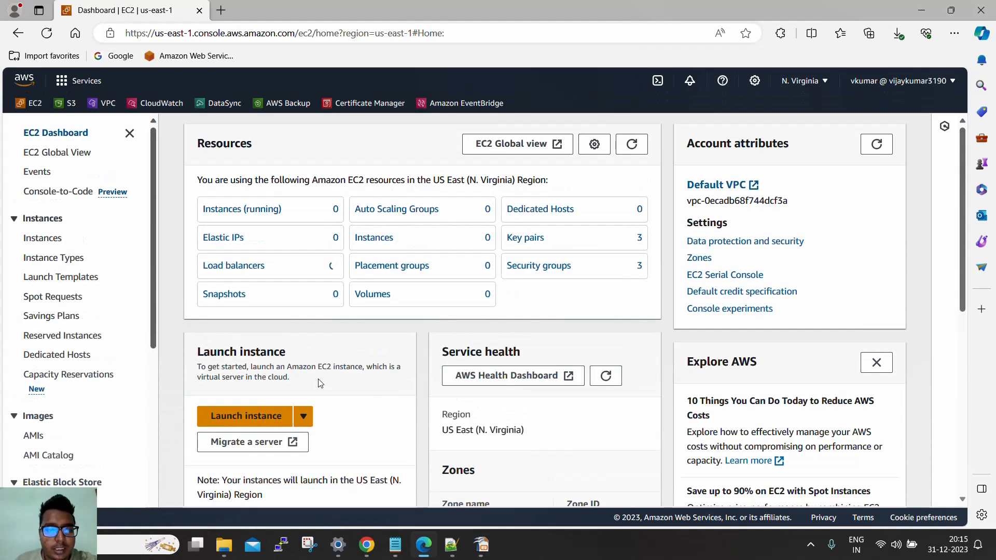
left_click(259, 420)
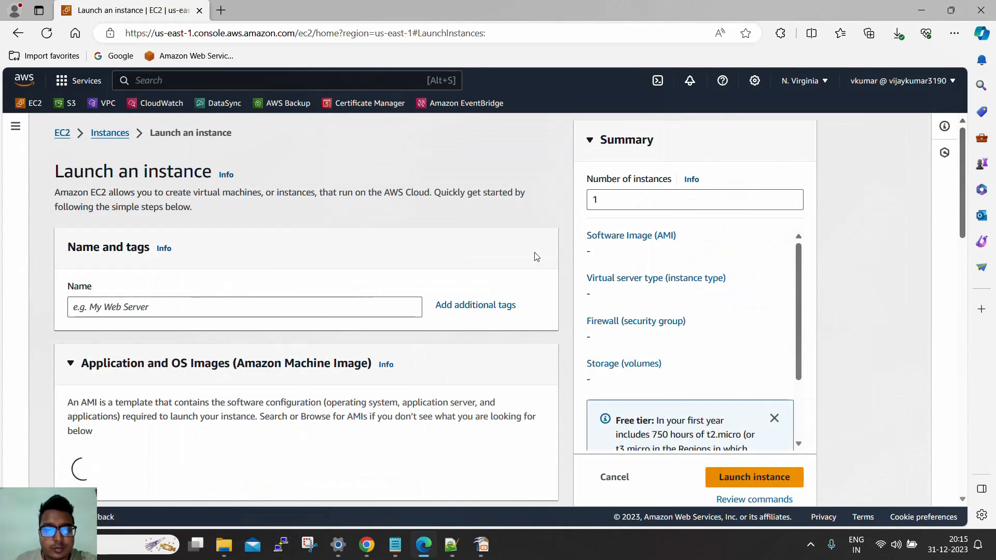
scroll(532, 258, "down", 2)
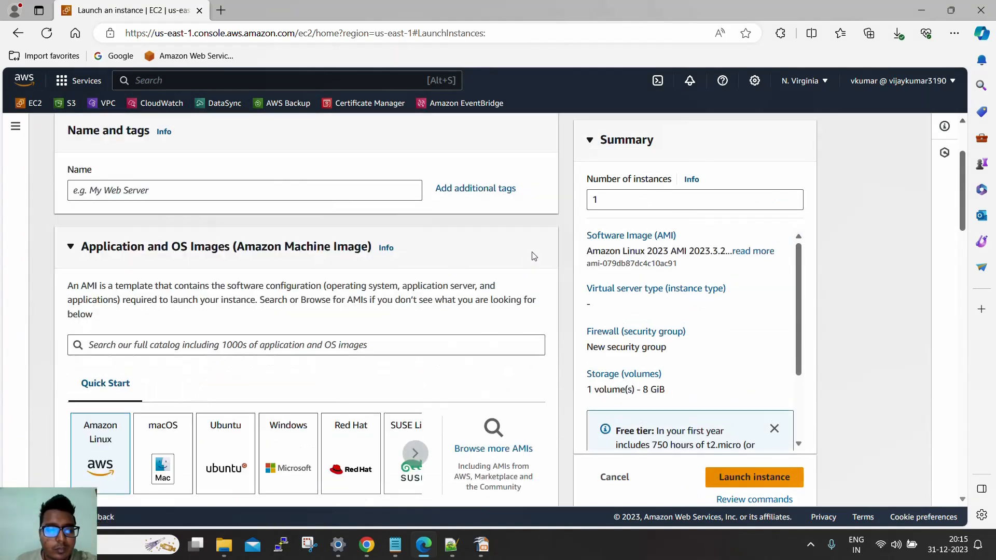
left_click(344, 194)
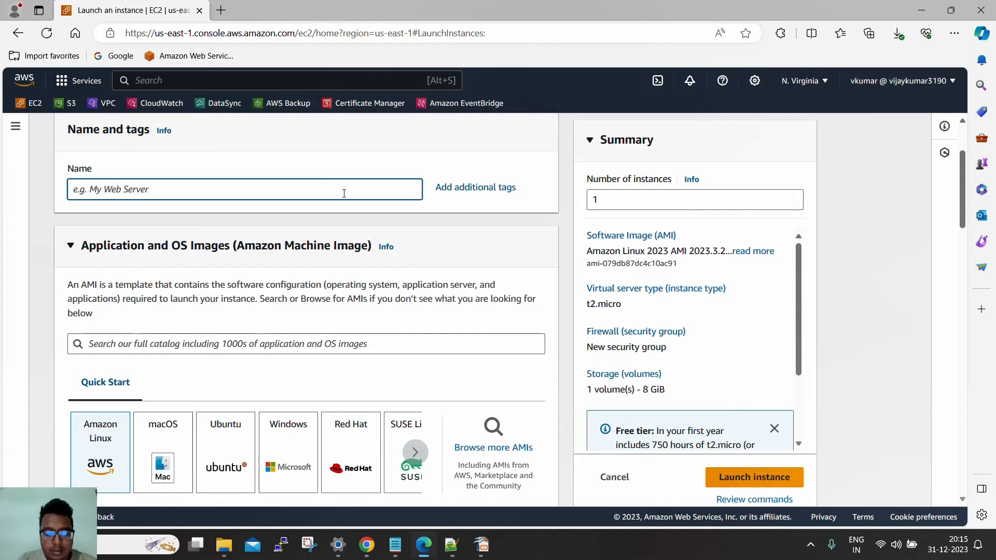
type("linu")
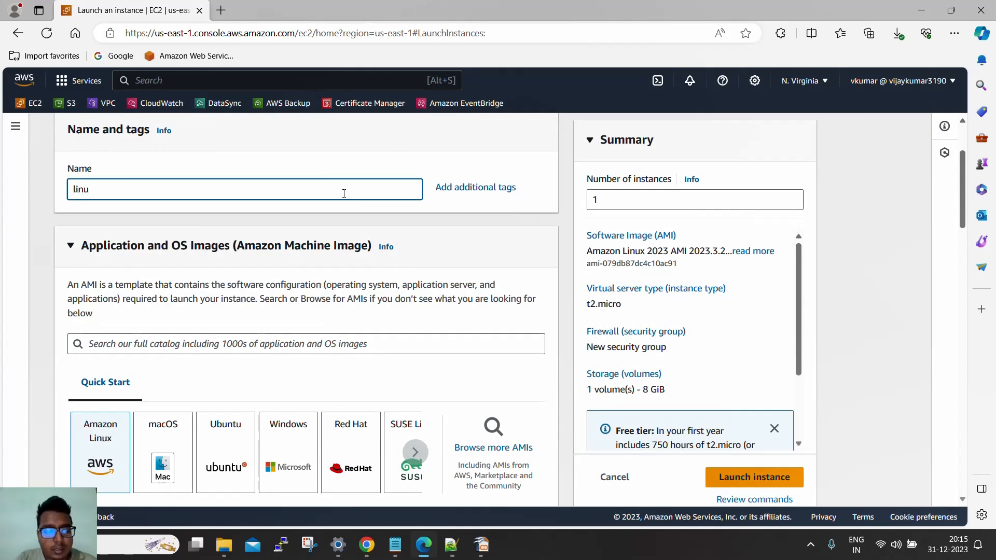
type("x hee")
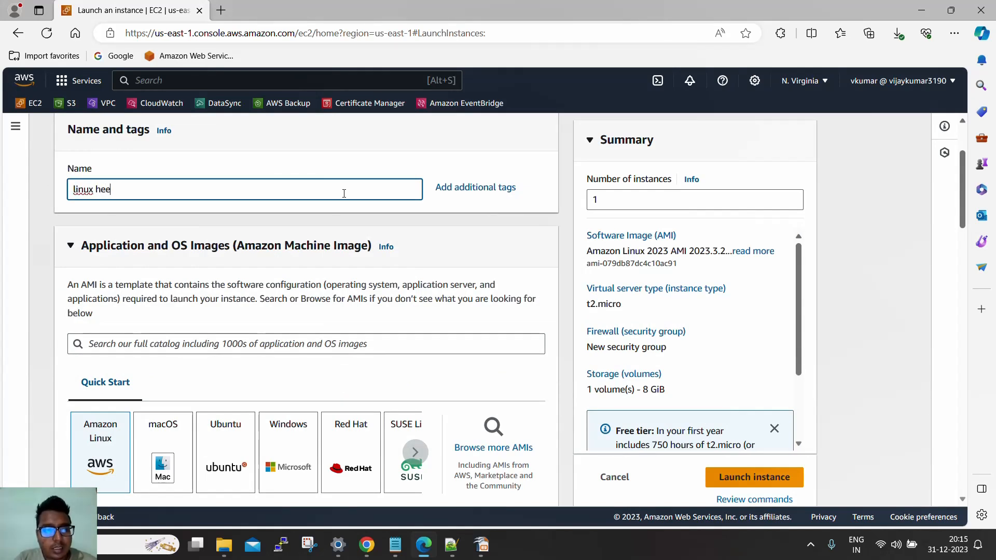
key("BackSpace")
type("webserer")
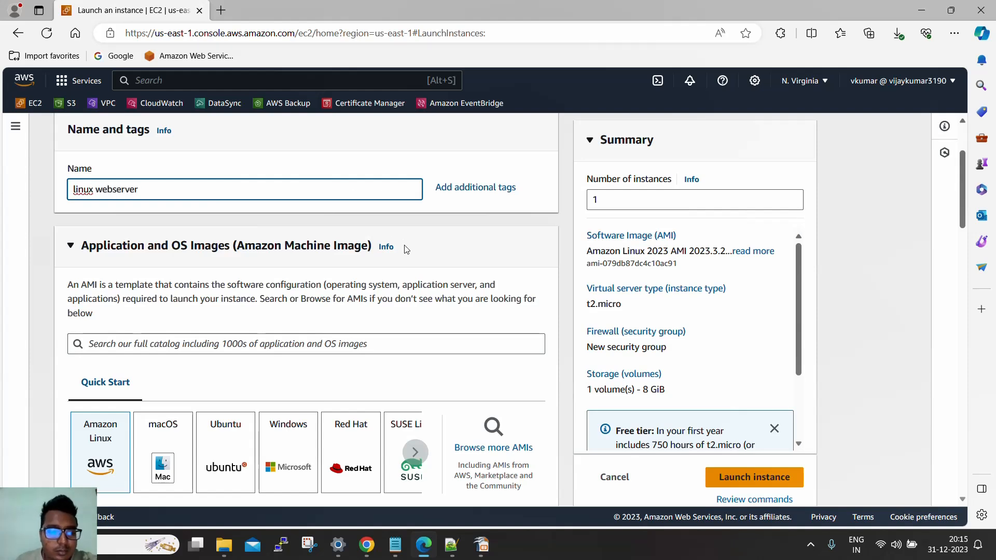
Create an RSA key pair in .pem format for the instance, named "us-east-1-" followed by the user's first name
scroll(406, 249, "down", 2)
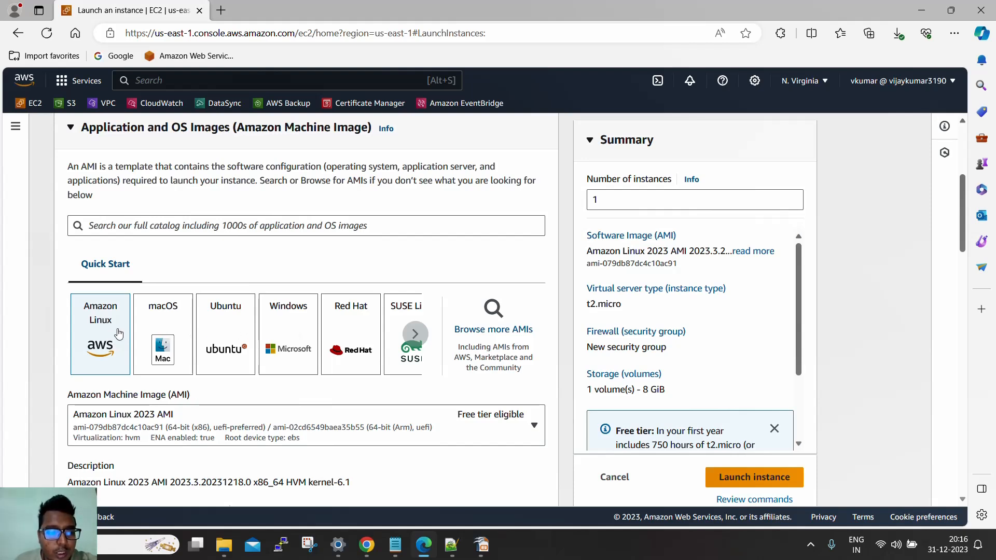
scroll(207, 319, "down", 5)
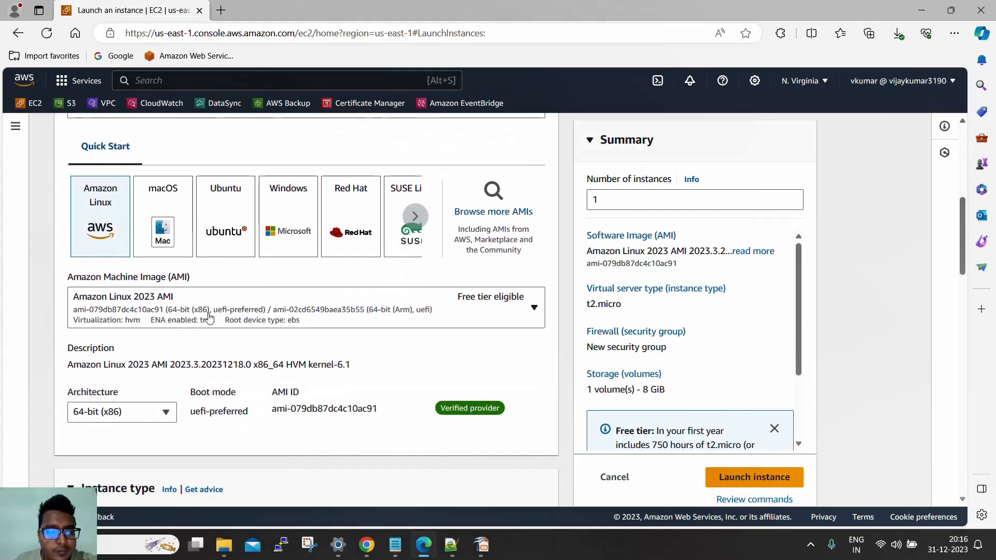
scroll(211, 331, "down", 2)
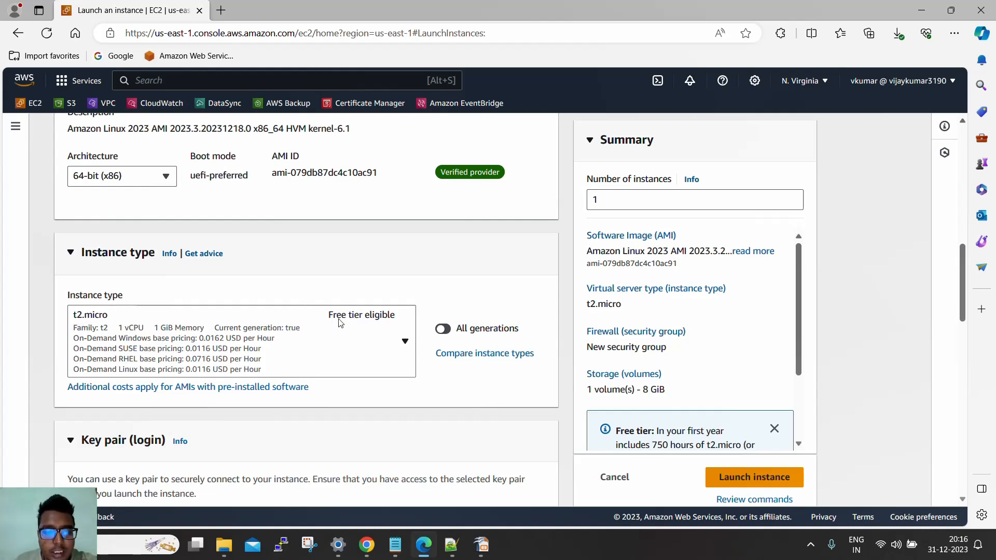
scroll(346, 330, "down", 2)
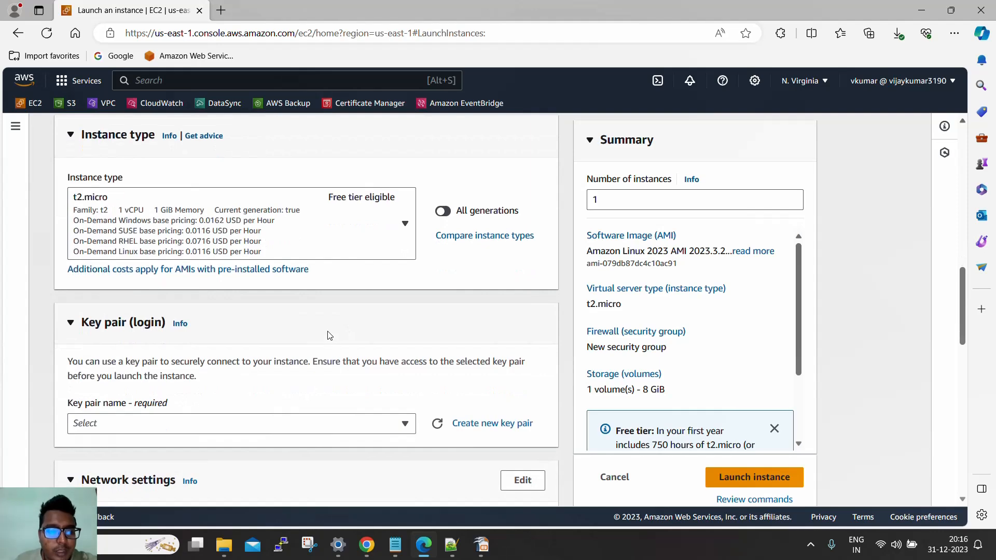
scroll(328, 336, "down", 2)
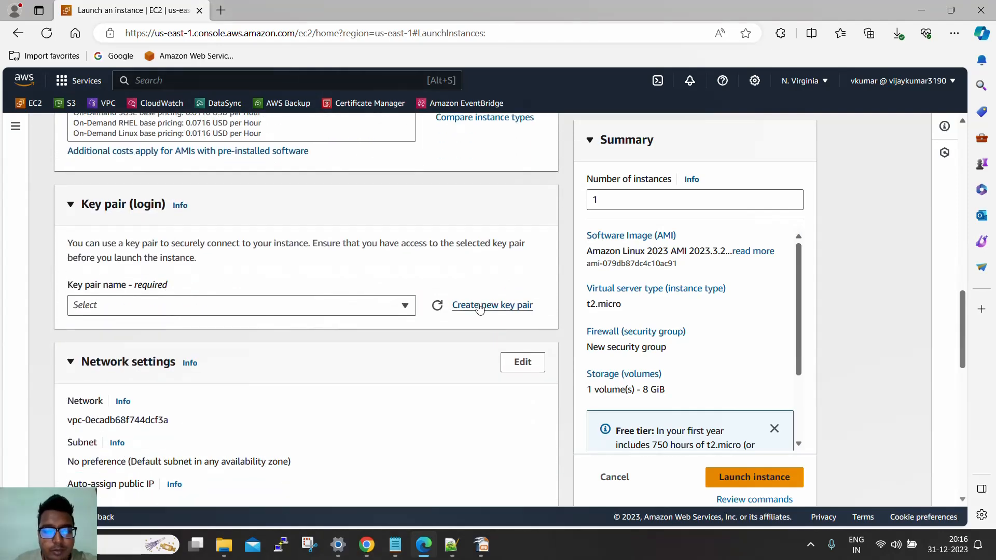
left_click(480, 309)
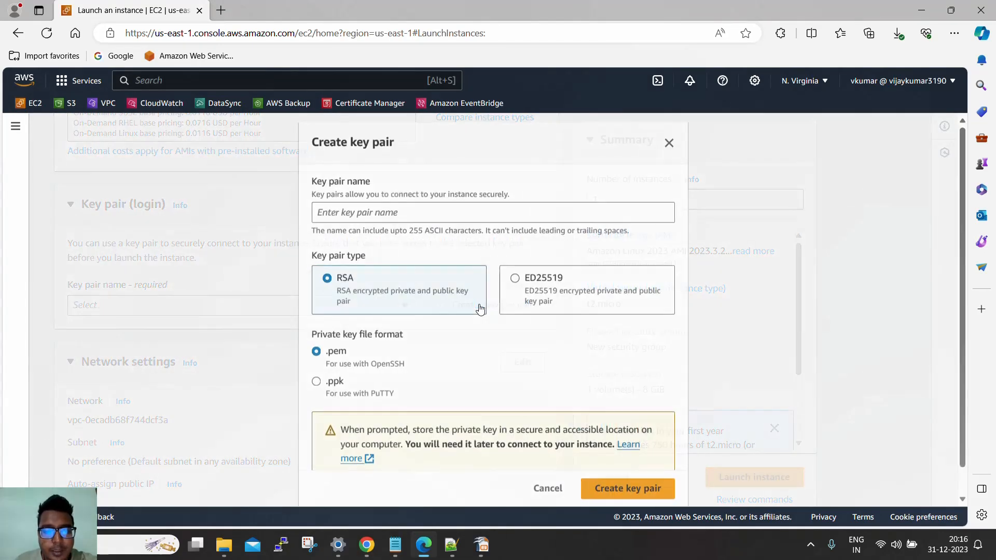
left_click(398, 210)
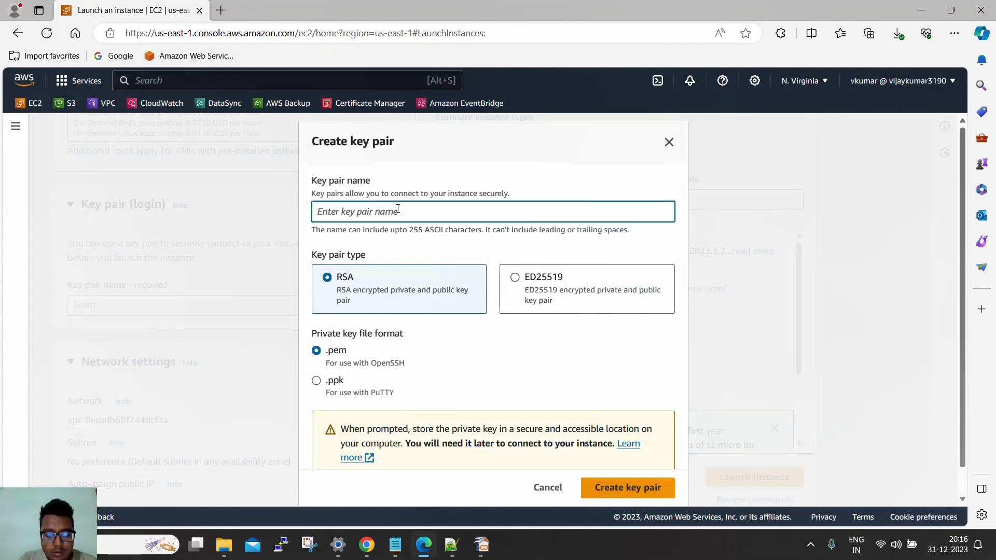
type("us-east-1-")
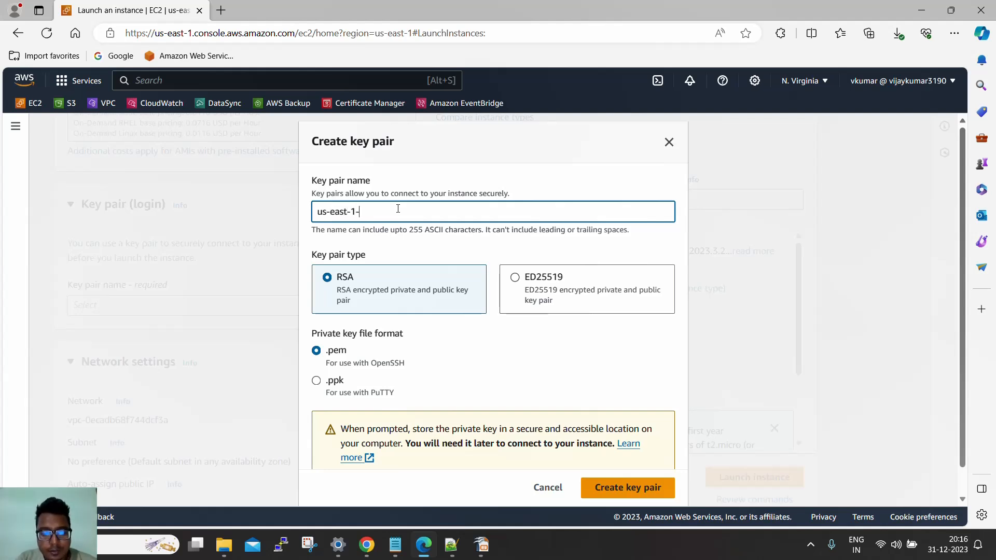
type("vijay")
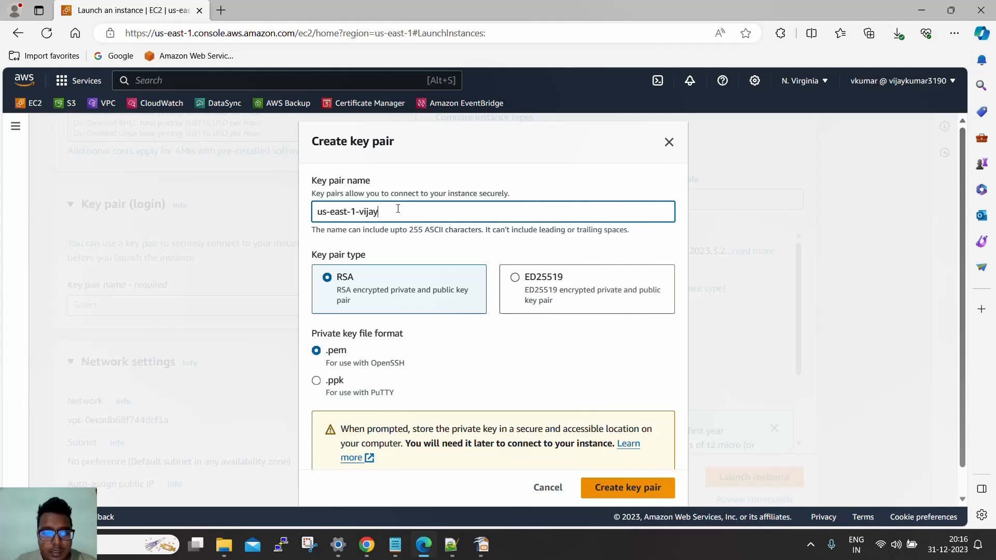
left_click(604, 491)
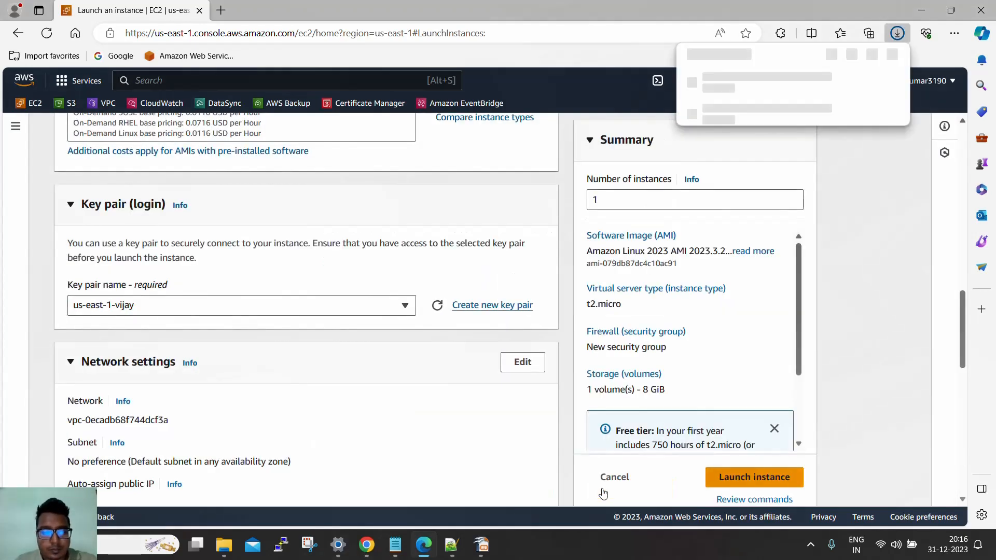
Edit the network settings to use the default VPC and the subnet in Availability Zone us-east-1a
scroll(399, 373, "down", 1)
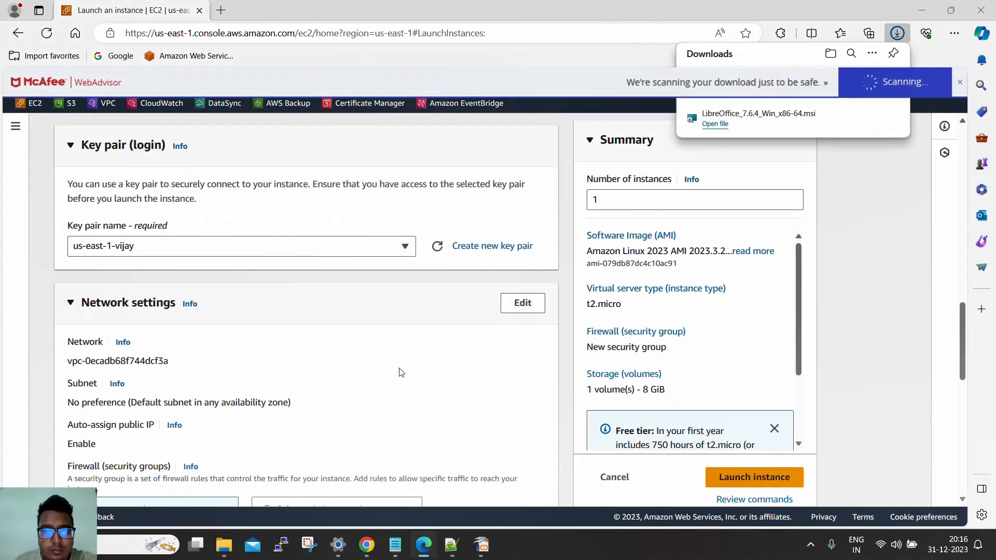
scroll(411, 370, "down", 2)
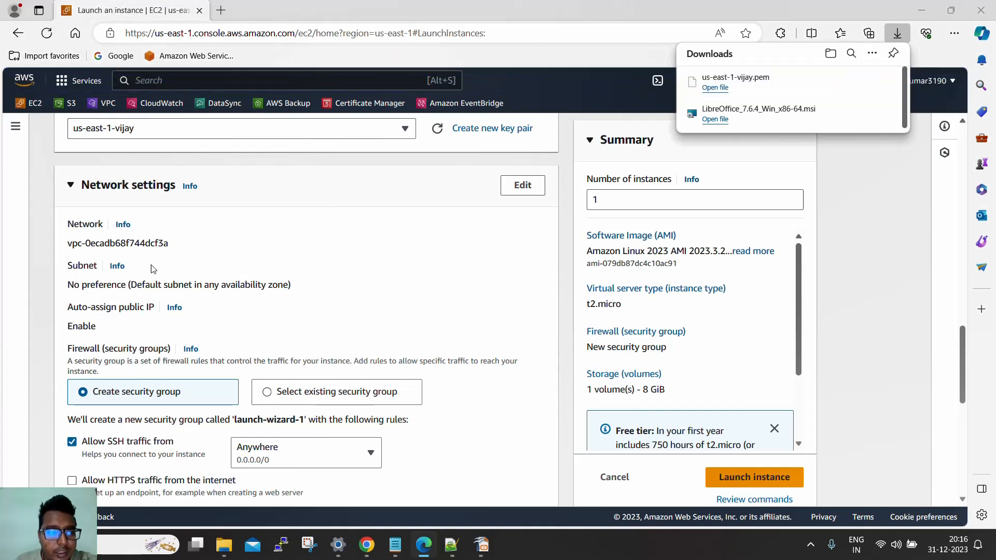
left_click(522, 186)
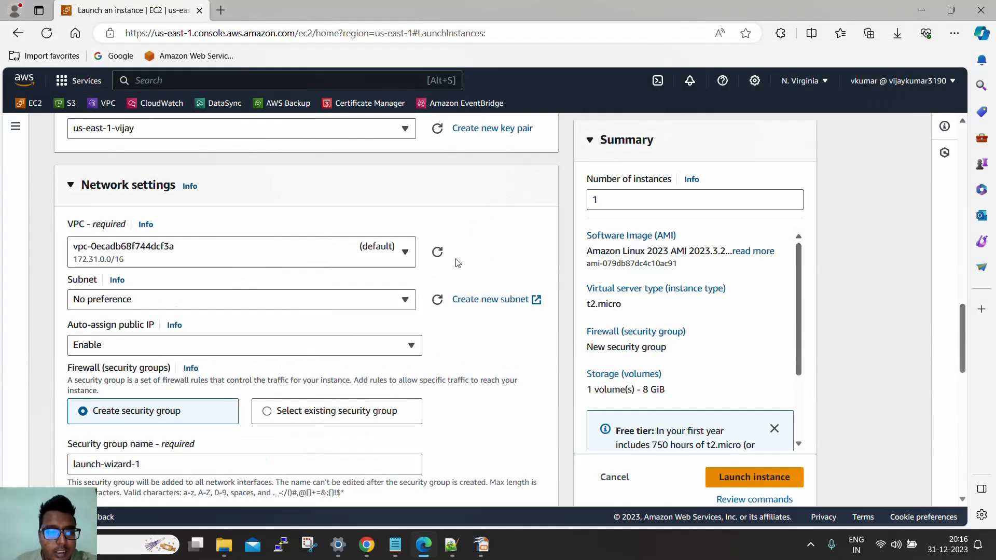
left_click(409, 258)
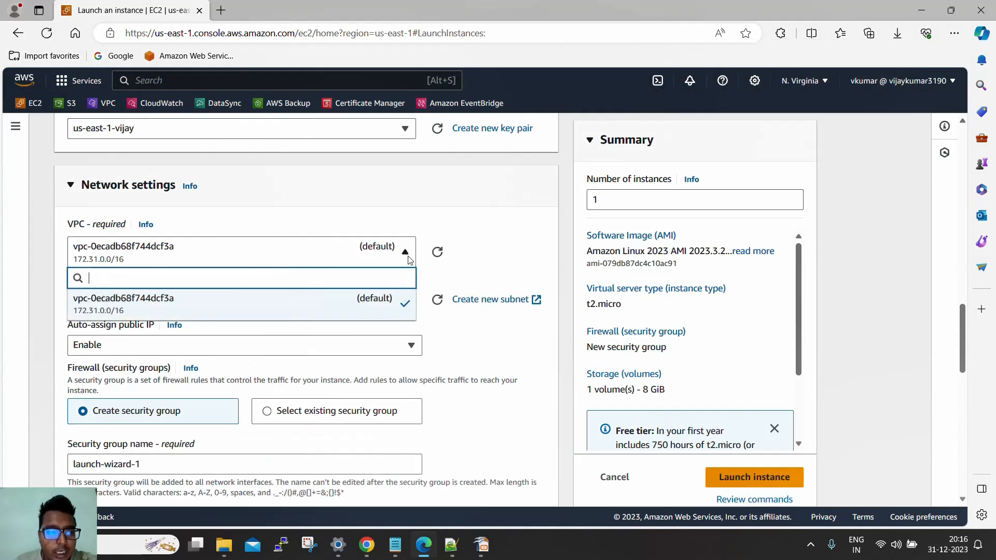
left_click(372, 307)
scroll(489, 268, "down", 1)
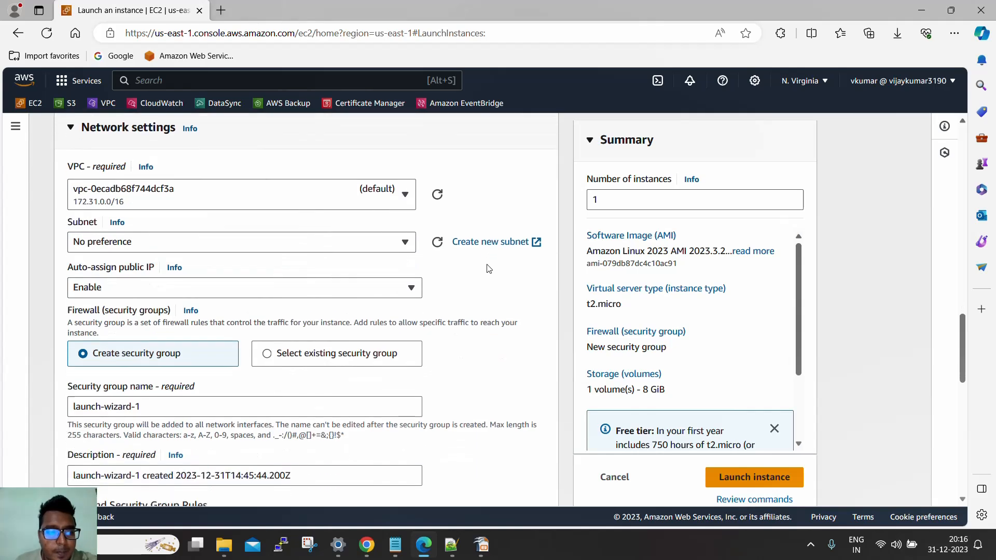
left_click(402, 248)
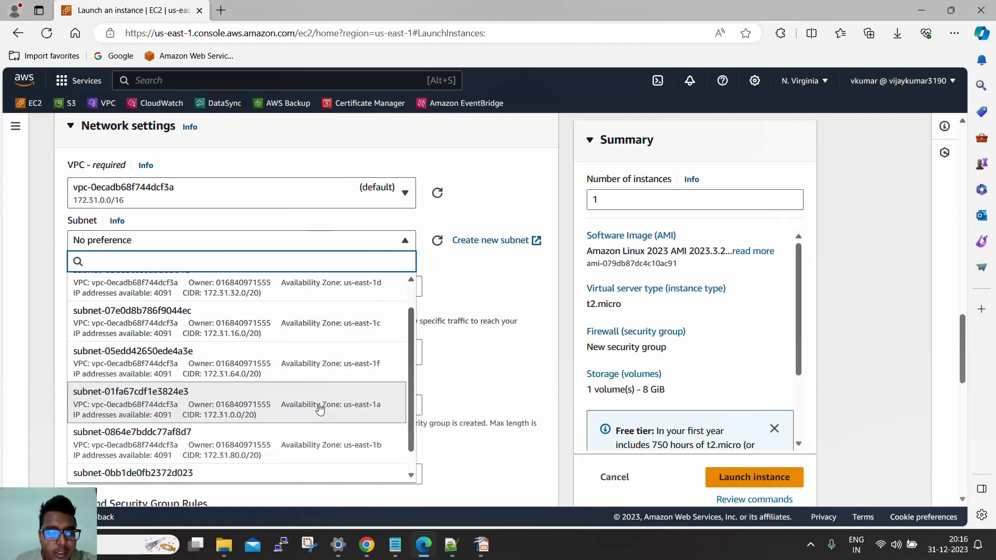
left_click(320, 409)
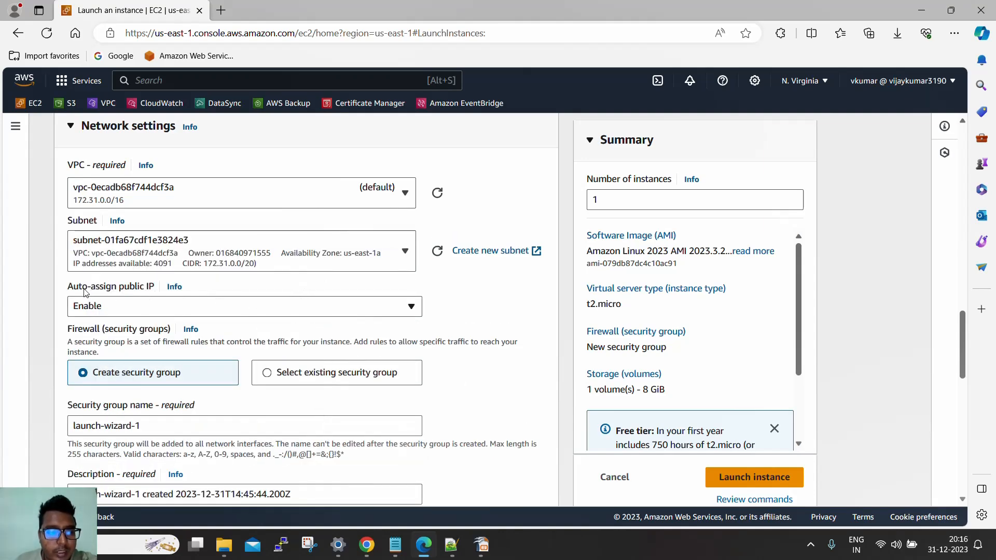
left_click_drag(67, 287, 152, 286)
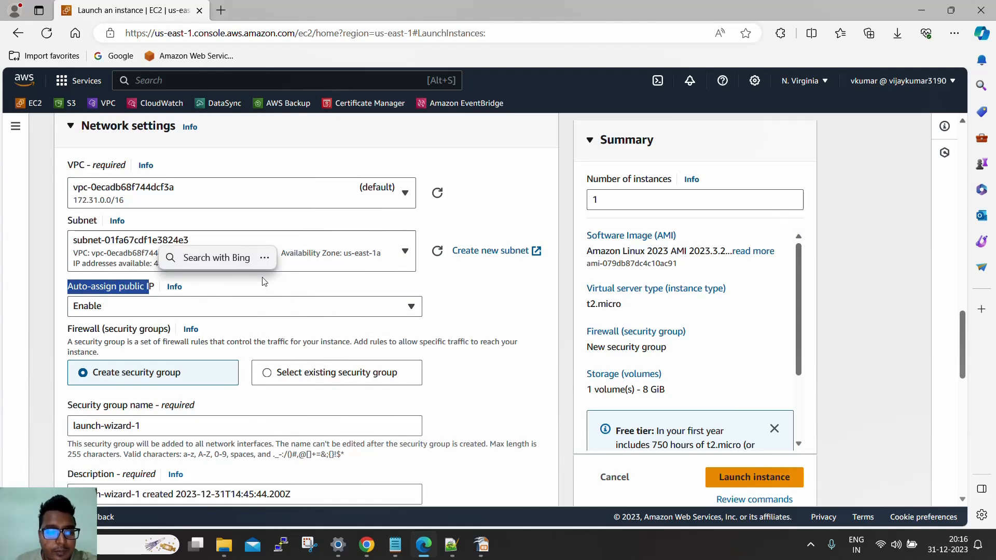
Add a second inbound security group rule of type HTTP with source 0.0.0.0/0
scroll(166, 254, "down", 1)
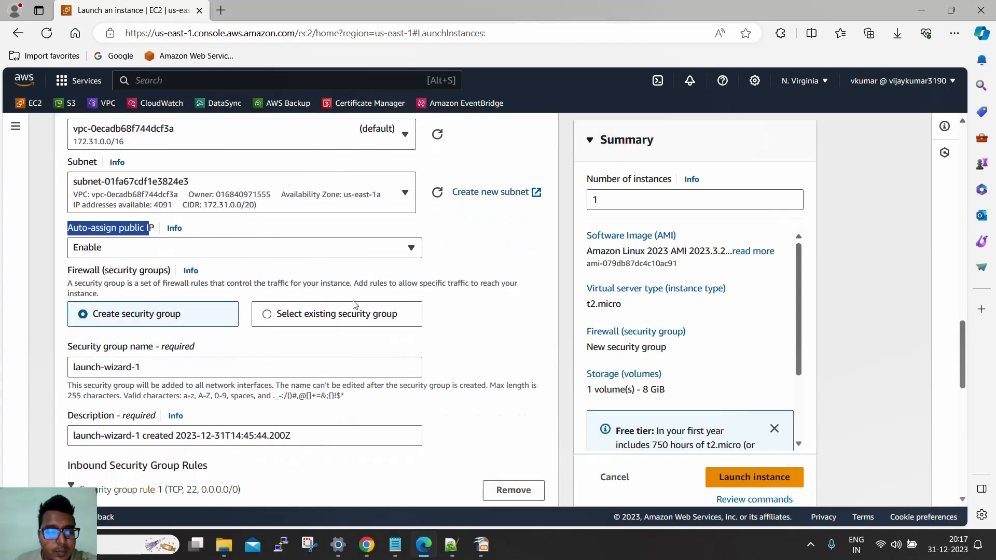
scroll(509, 318, "down", 1)
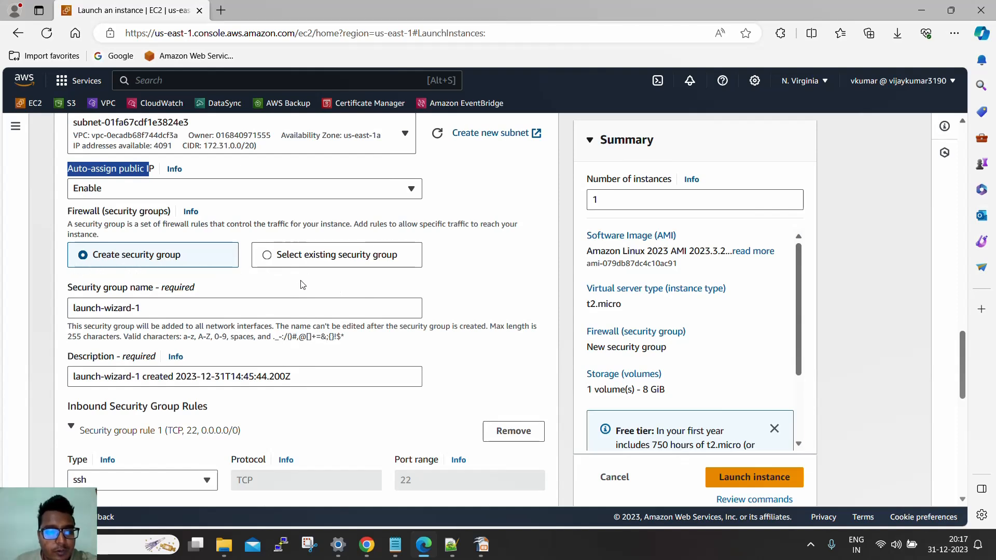
scroll(223, 316, "down", 1)
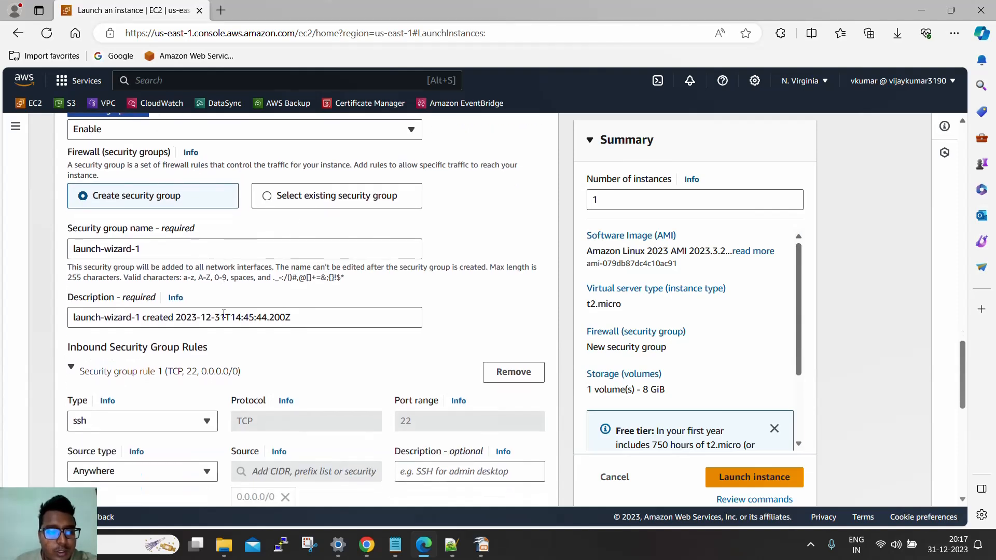
scroll(223, 314, "down", 1)
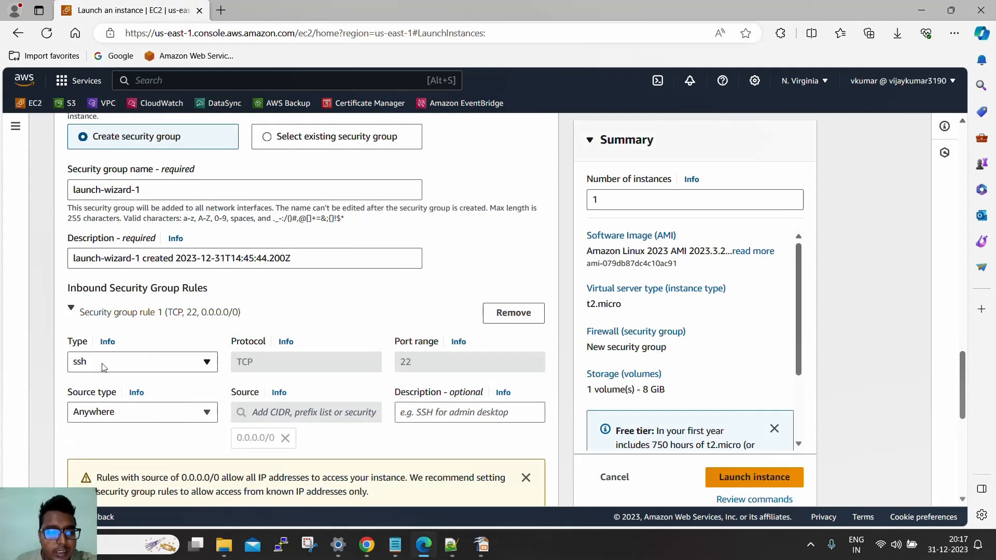
scroll(307, 363, "down", 1)
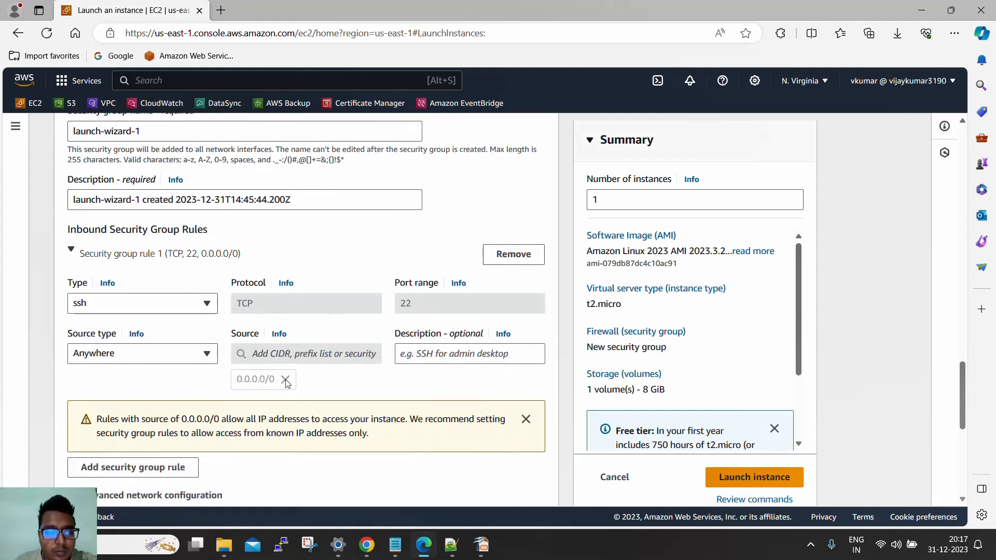
scroll(302, 380, "down", 2)
left_click(148, 350)
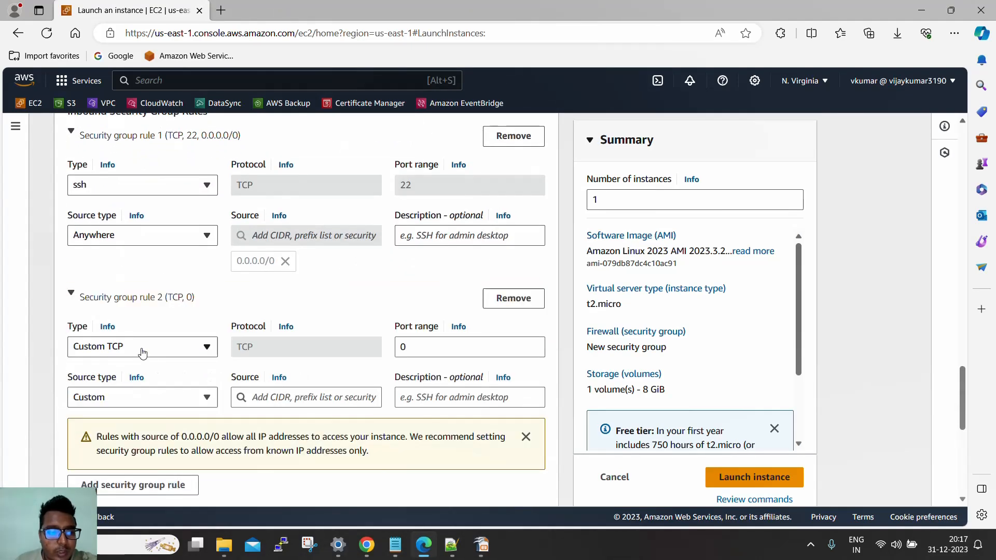
left_click(160, 348)
key("h")
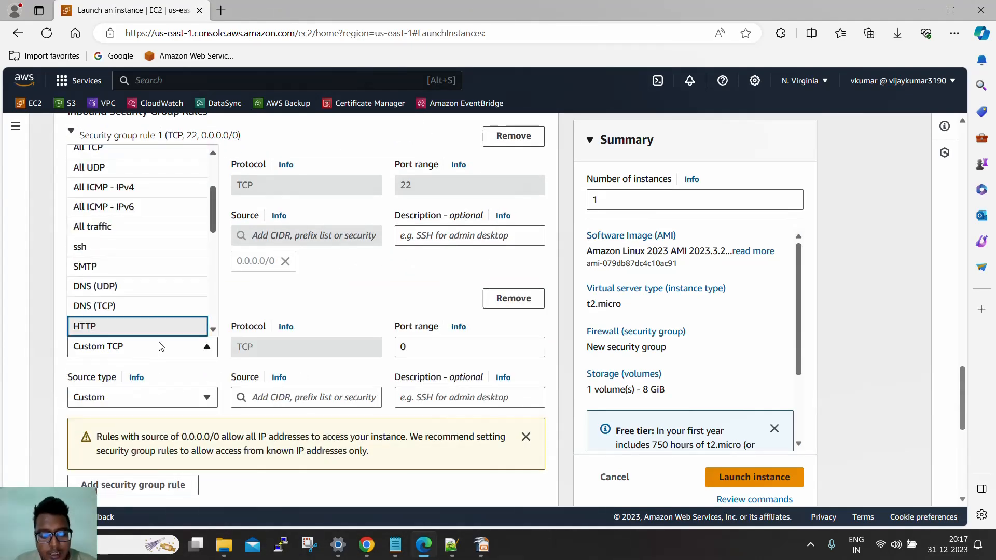
left_click(146, 327)
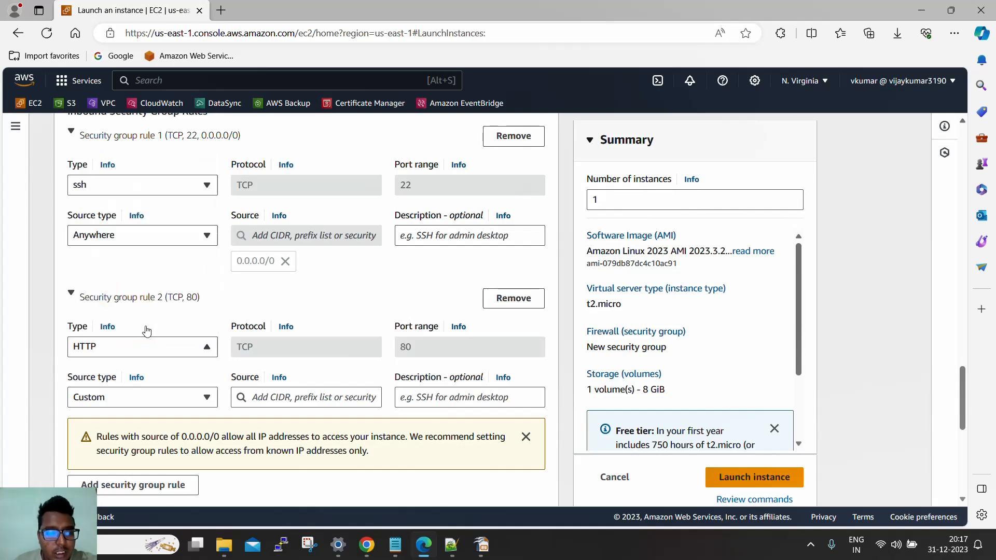
left_click(284, 397)
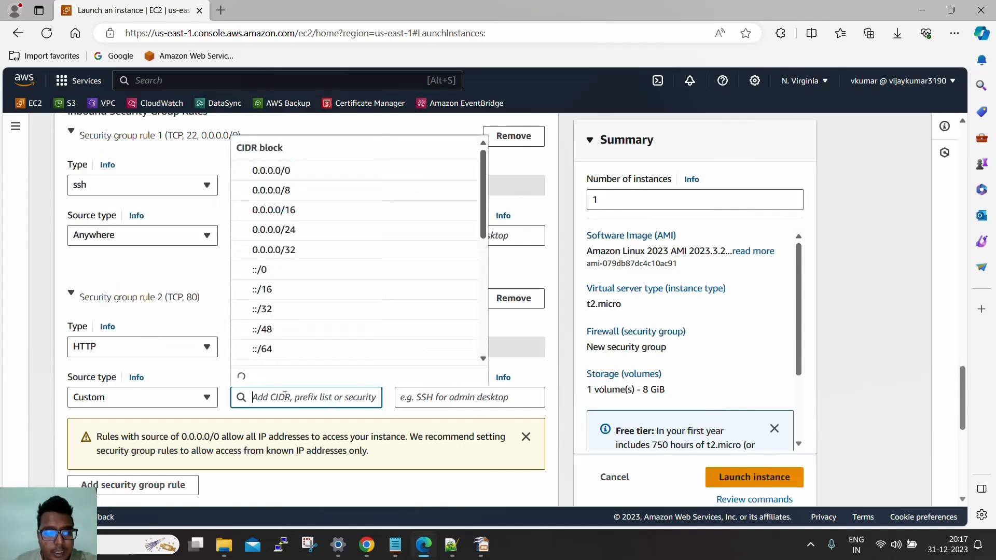
left_click(299, 170)
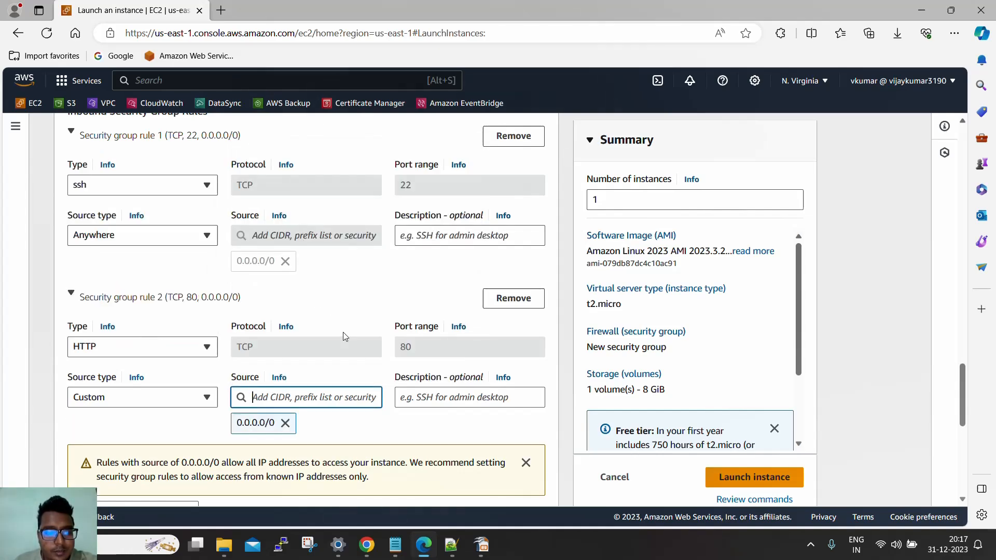
Review the root volume's storage settings and available volume types, keeping 8 GiB and gp3
scroll(344, 335, "down", 2)
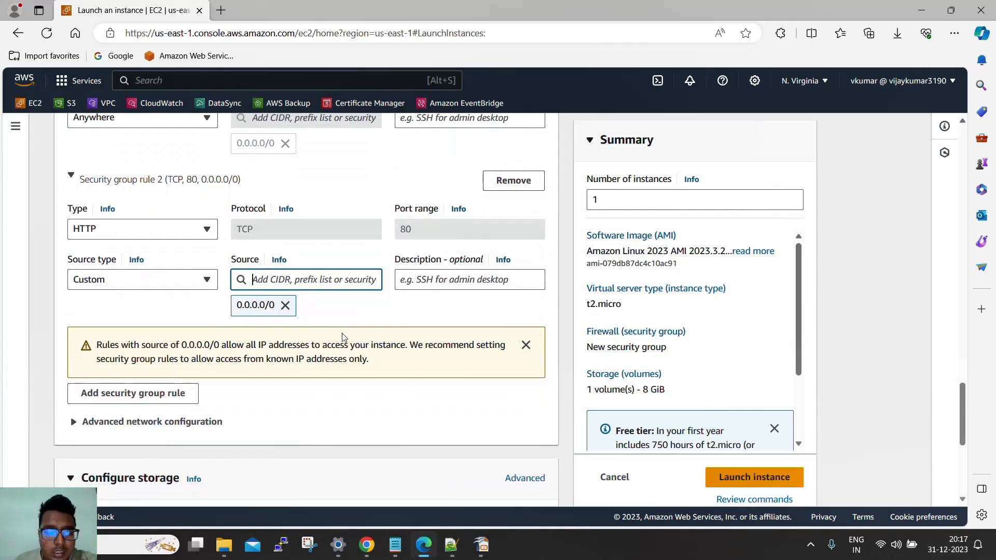
scroll(344, 336, "down", 2)
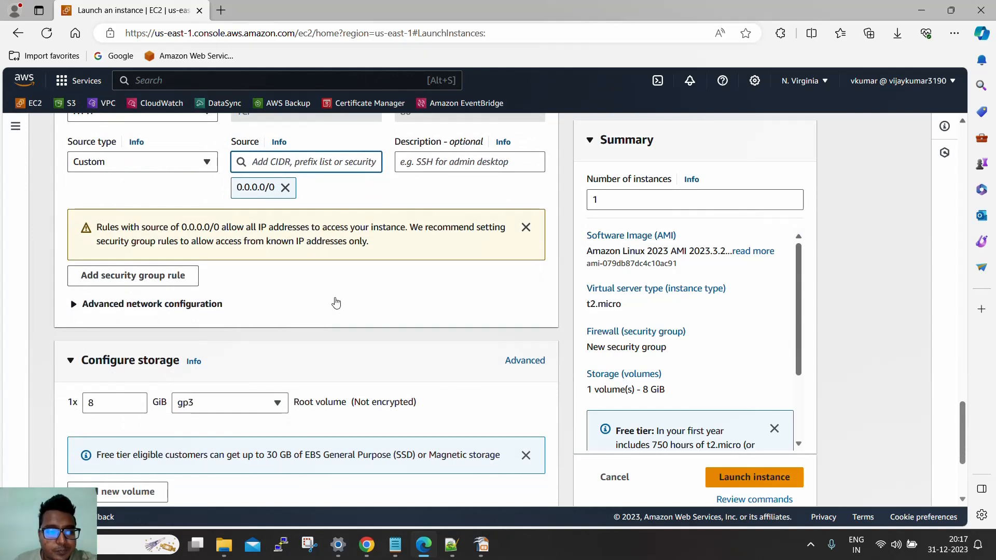
scroll(335, 303, "down", 2)
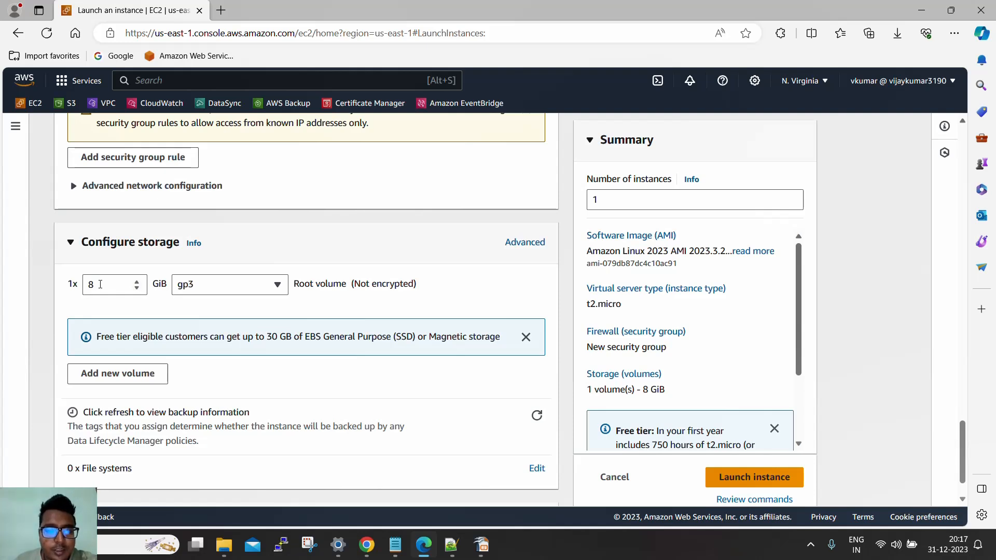
left_click(239, 287)
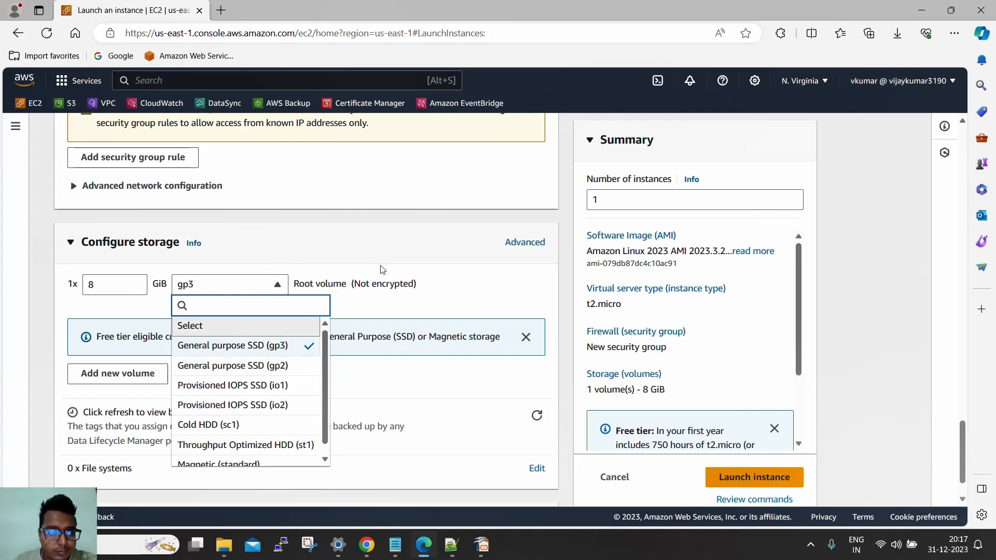
left_click(104, 307)
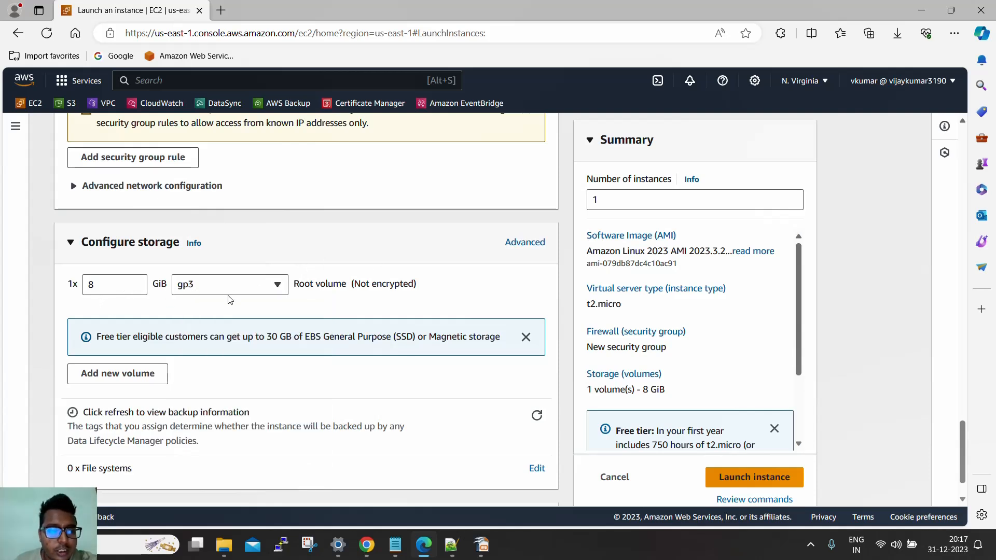
Expand the advanced details of the instance launch form and check the domain join directory choices
scroll(229, 300, "down", 1)
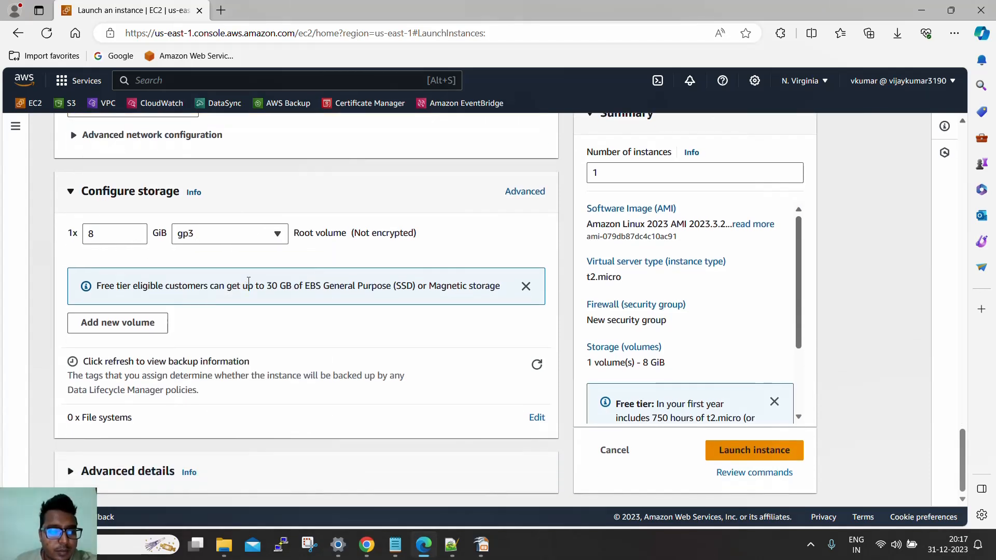
left_click(147, 475)
scroll(278, 339, "down", 5)
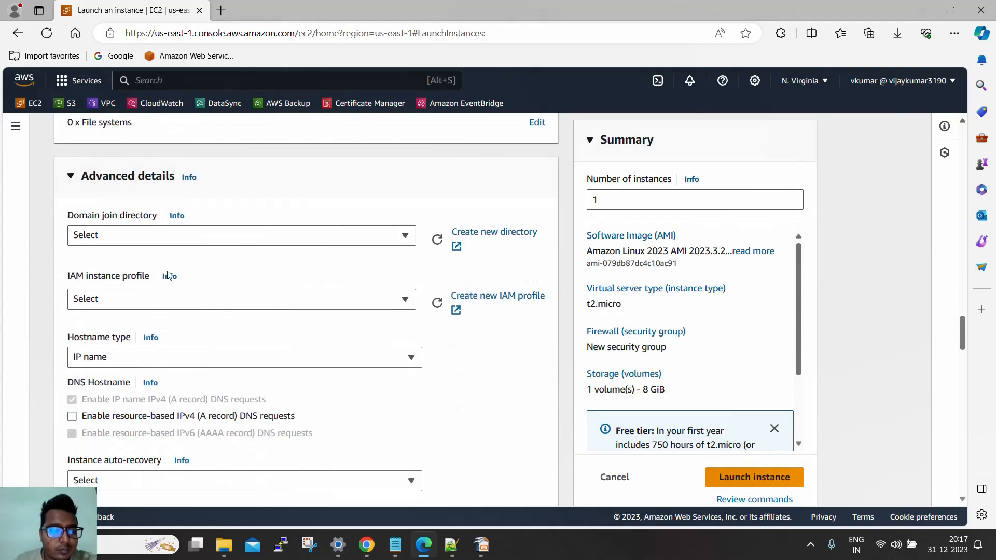
left_click_drag(65, 221, 164, 220)
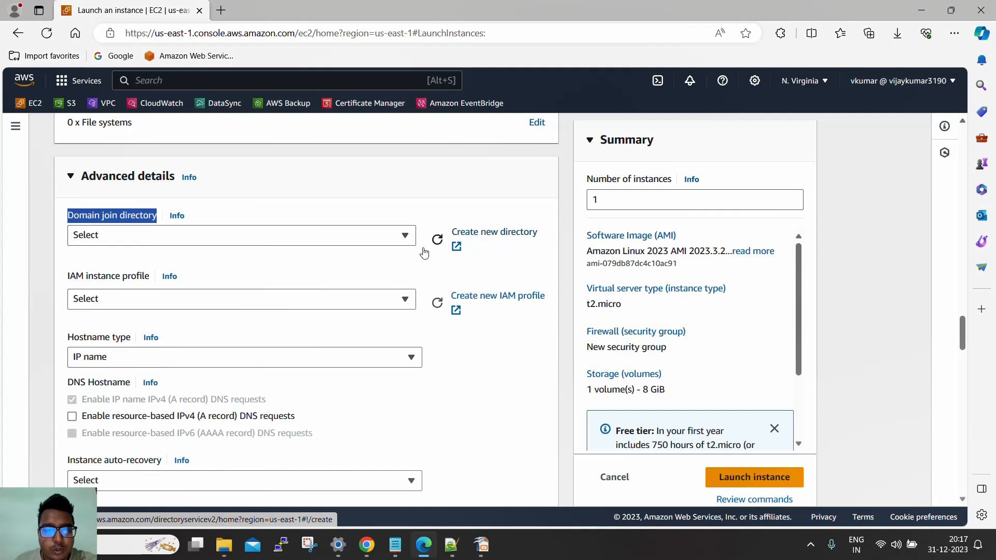
left_click(400, 240)
left_click(401, 240)
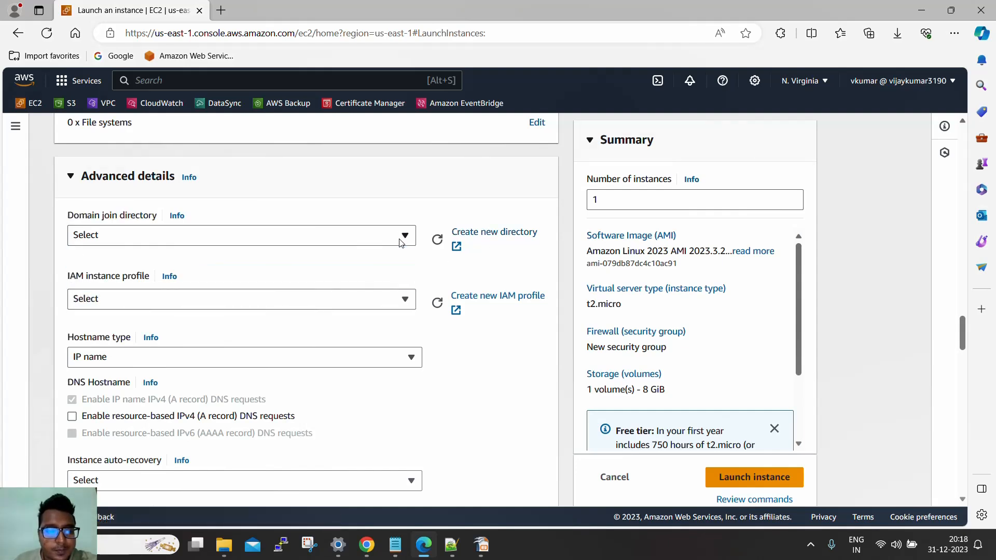
Set the IAM instance profile to s3fullaccessfore2
left_click(133, 303)
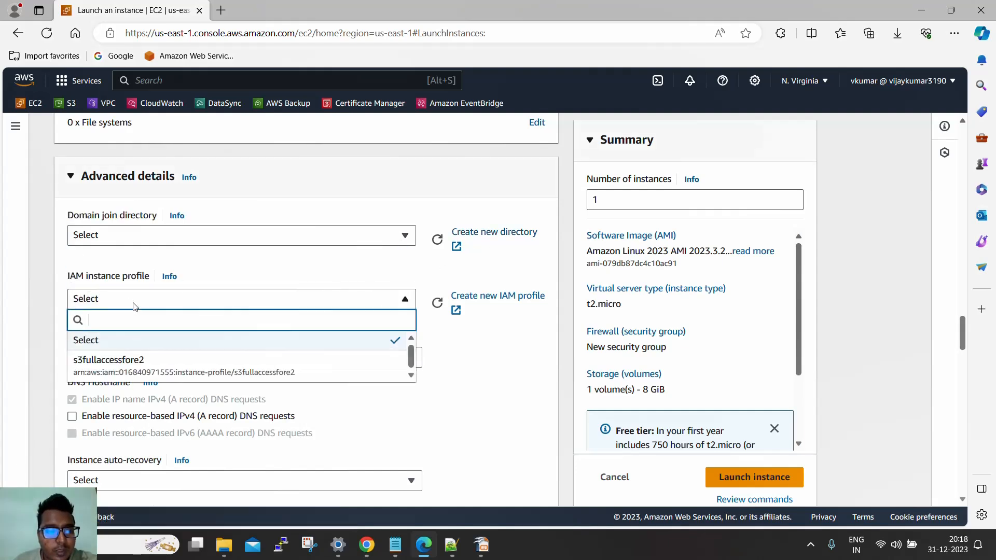
left_click(133, 305)
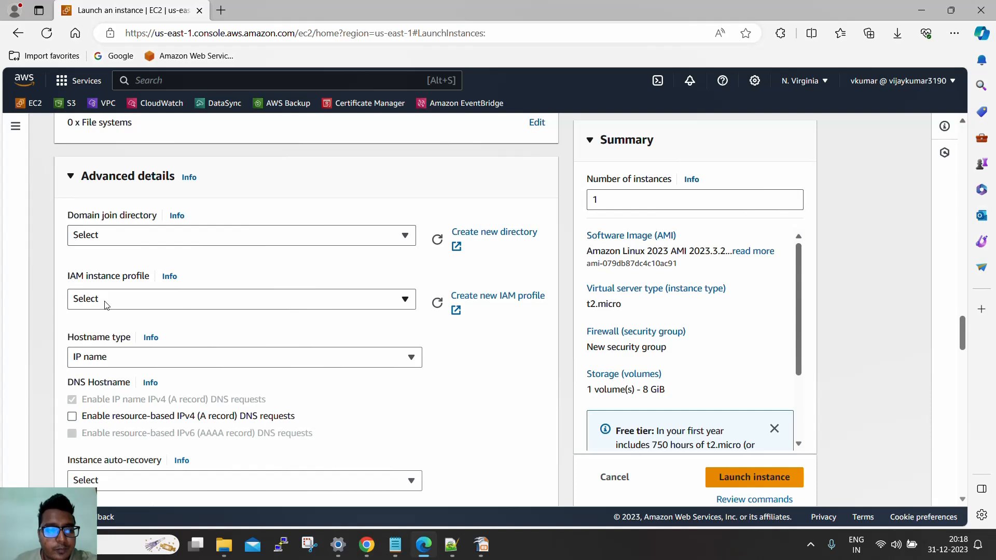
left_click(122, 304)
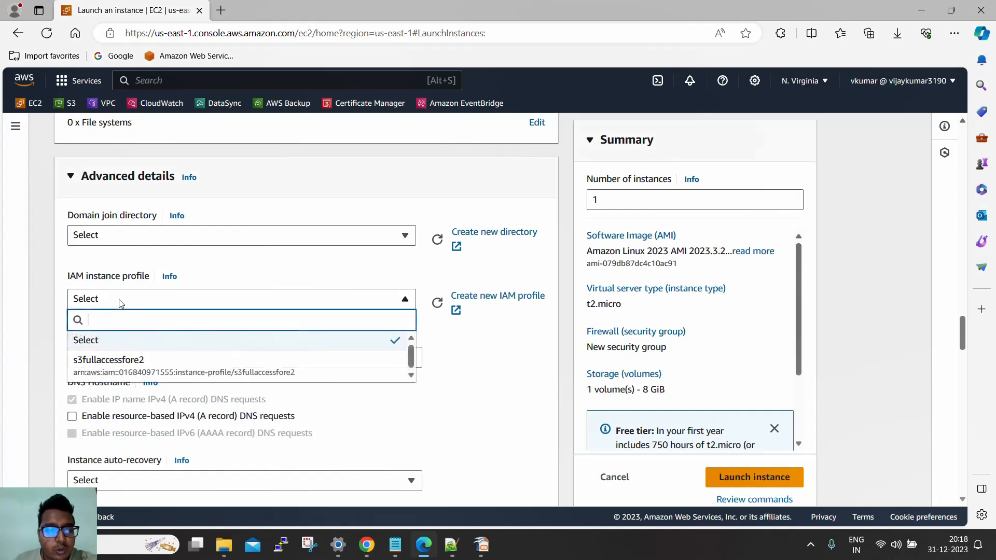
left_click(112, 370)
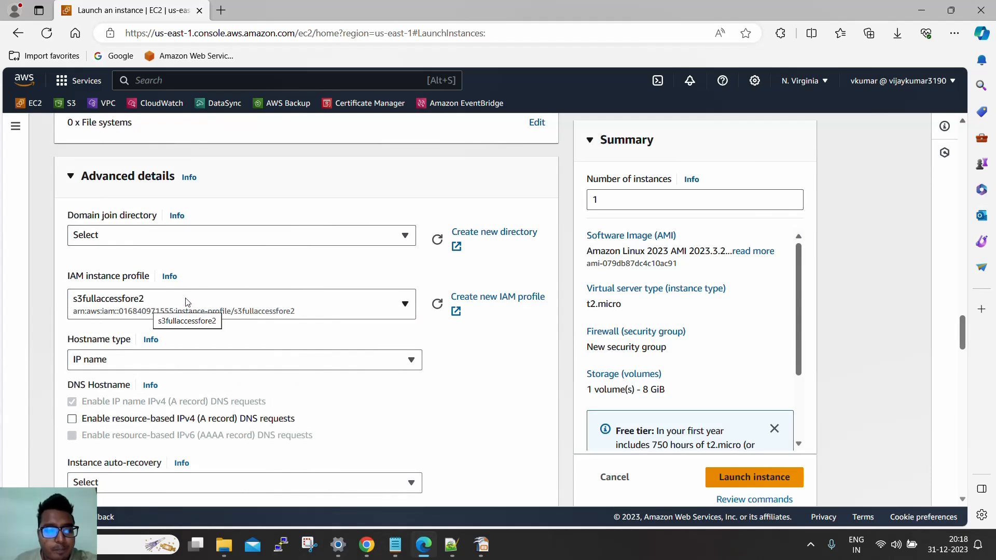
Enable termination protection for the instance in the advanced details
scroll(185, 303, "down", 1)
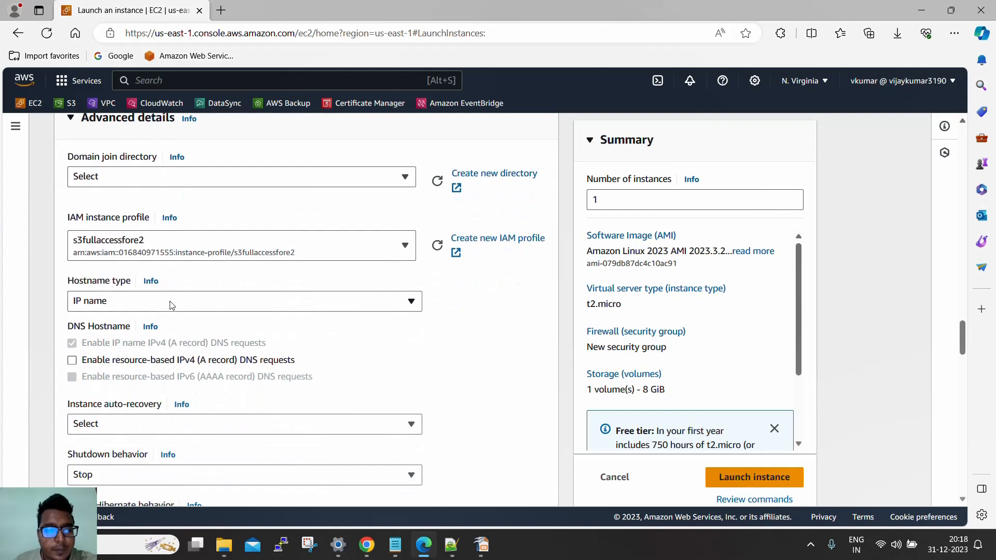
scroll(60, 320, "down", 1)
scroll(61, 322, "down", 1)
scroll(87, 324, "down", 1)
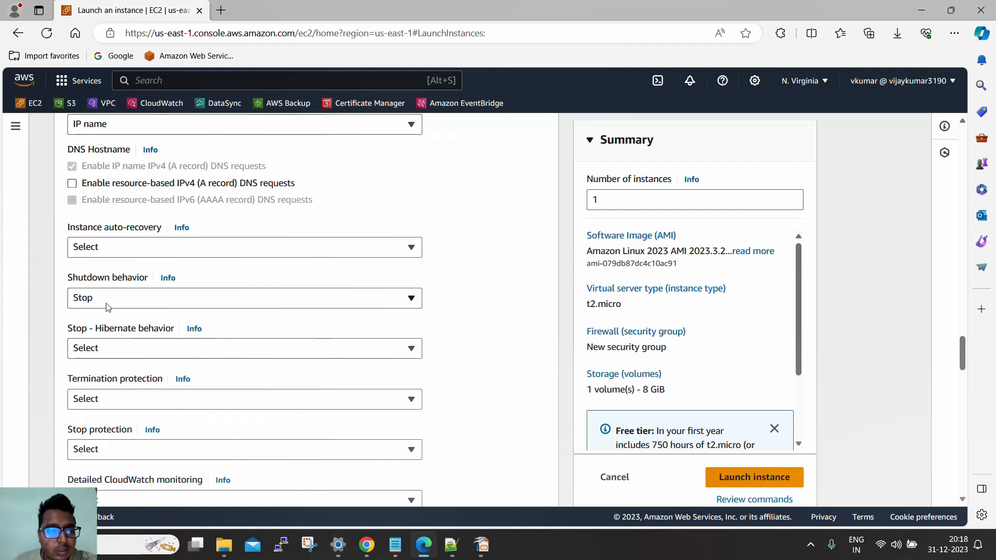
scroll(79, 328, "down", 1)
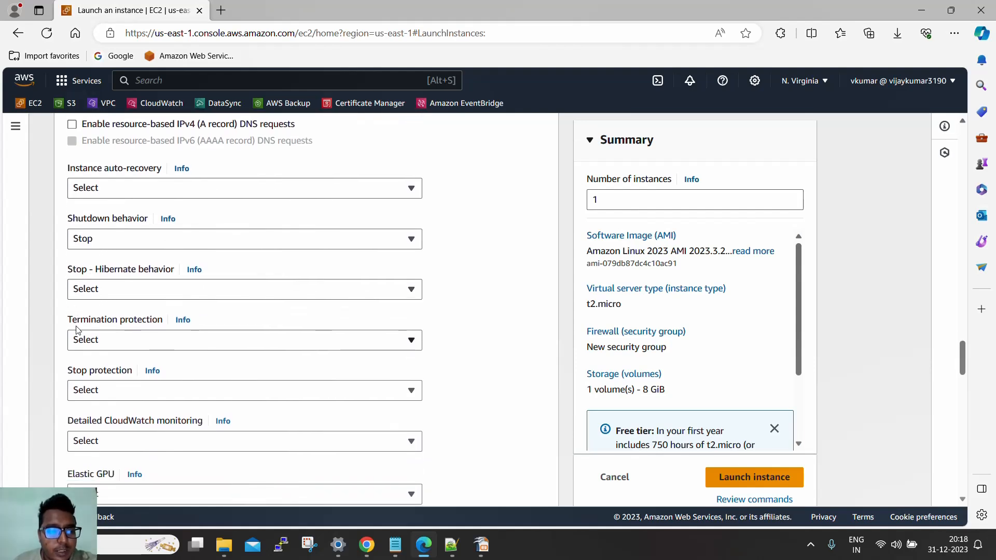
left_click(111, 344)
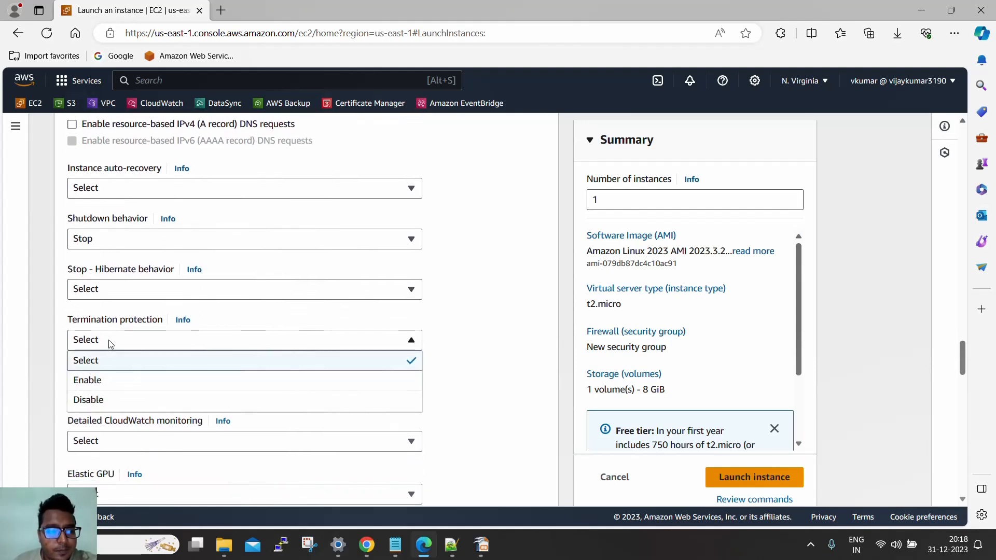
left_click(99, 379)
left_click_drag(68, 320, 164, 321)
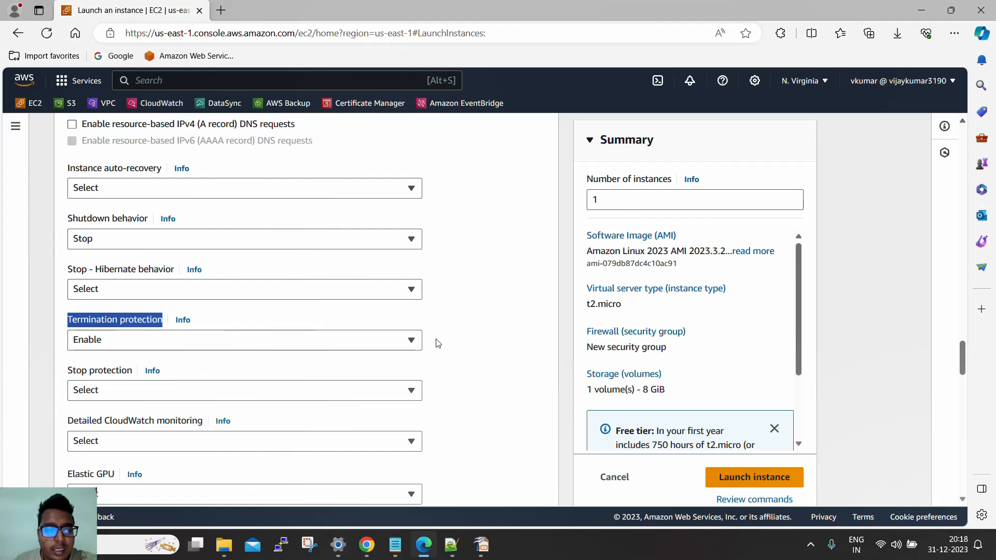
scroll(442, 345, "down", 1)
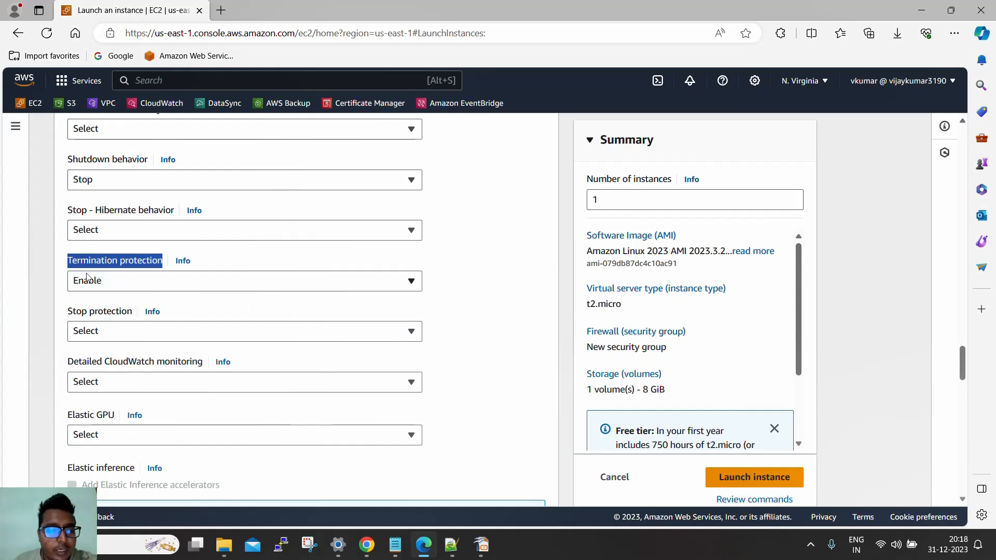
left_click(58, 285)
Check which placement groups can be chosen for the instance, leaving the setting unselected
scroll(67, 295, "down", 2)
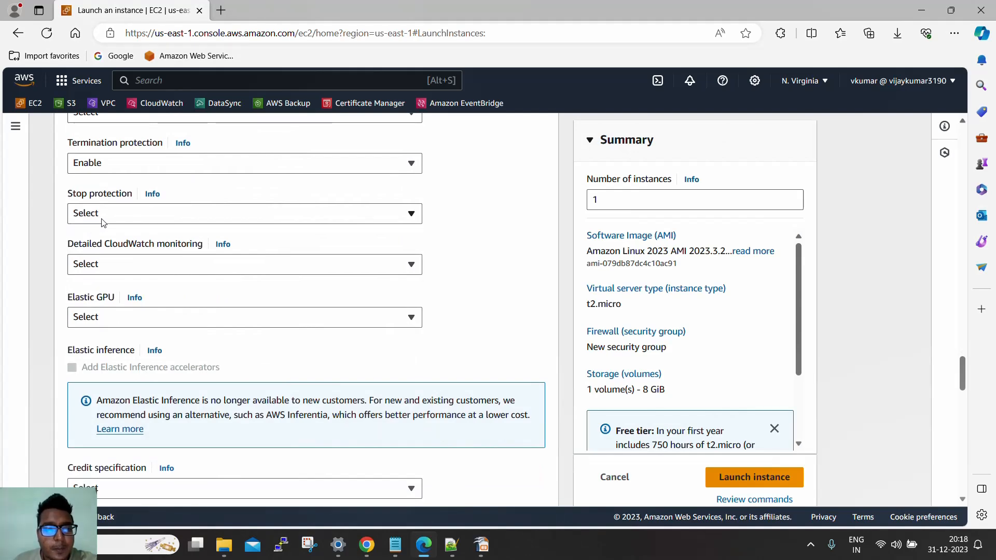
scroll(119, 258, "down", 3)
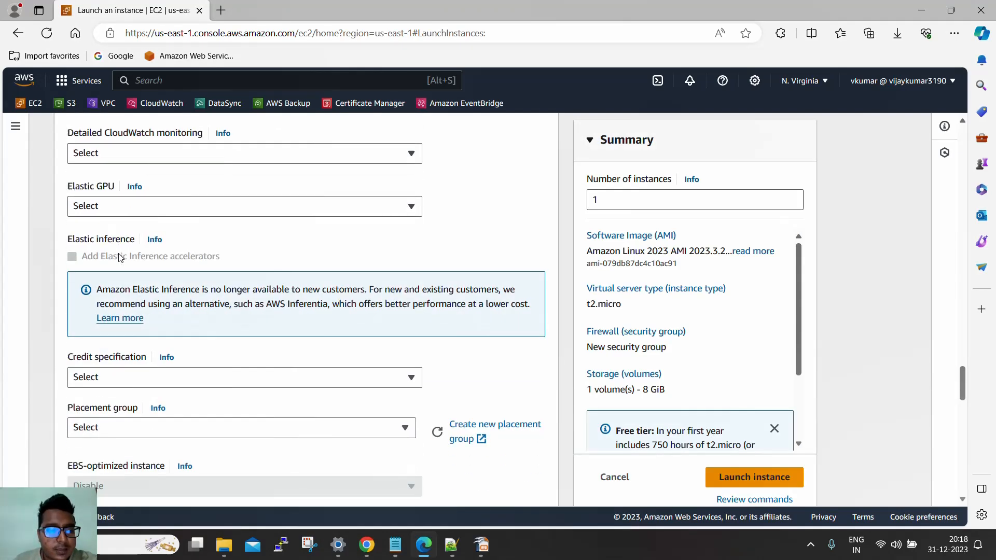
scroll(119, 258, "down", 1)
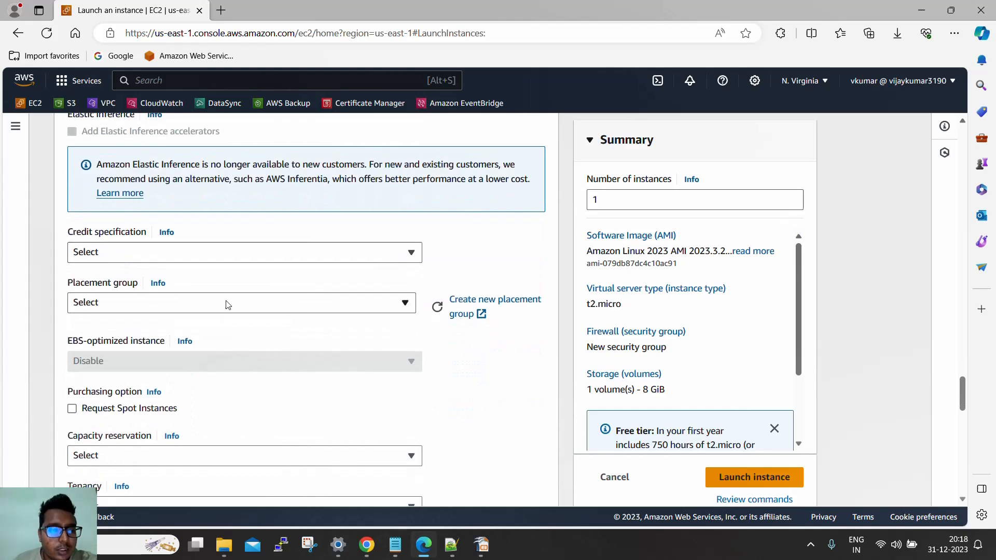
left_click(210, 305)
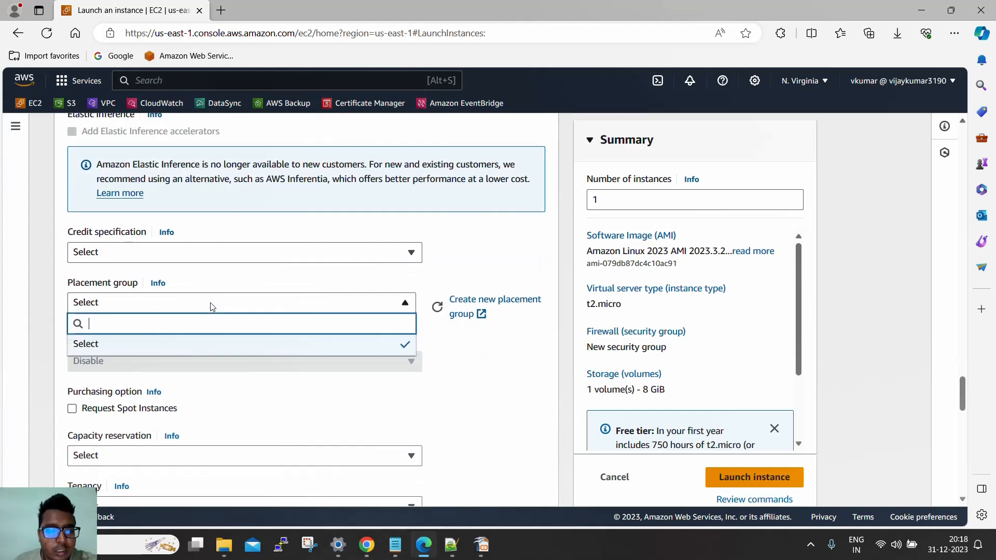
left_click(211, 306)
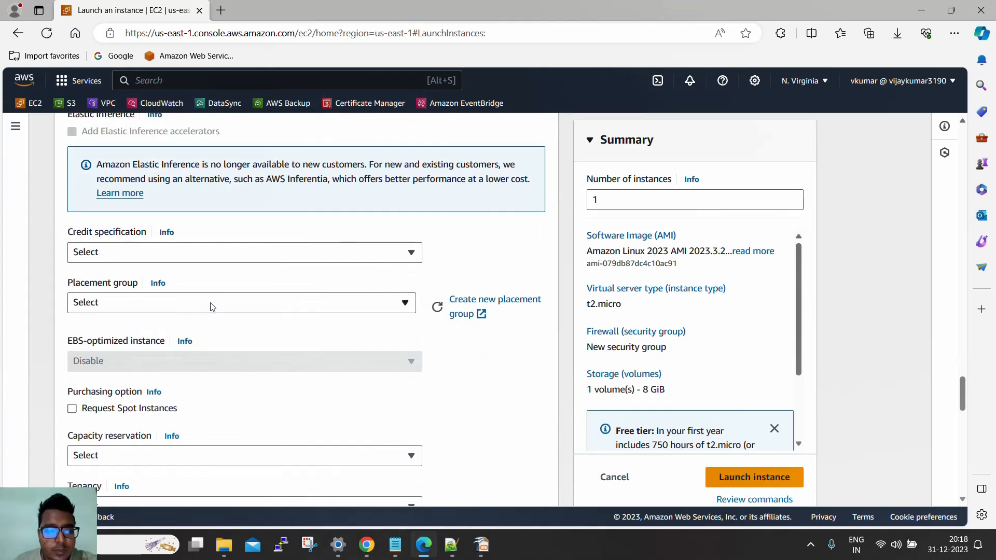
Open the form for creating a new placement group and review the available placement strategies
left_click(502, 303)
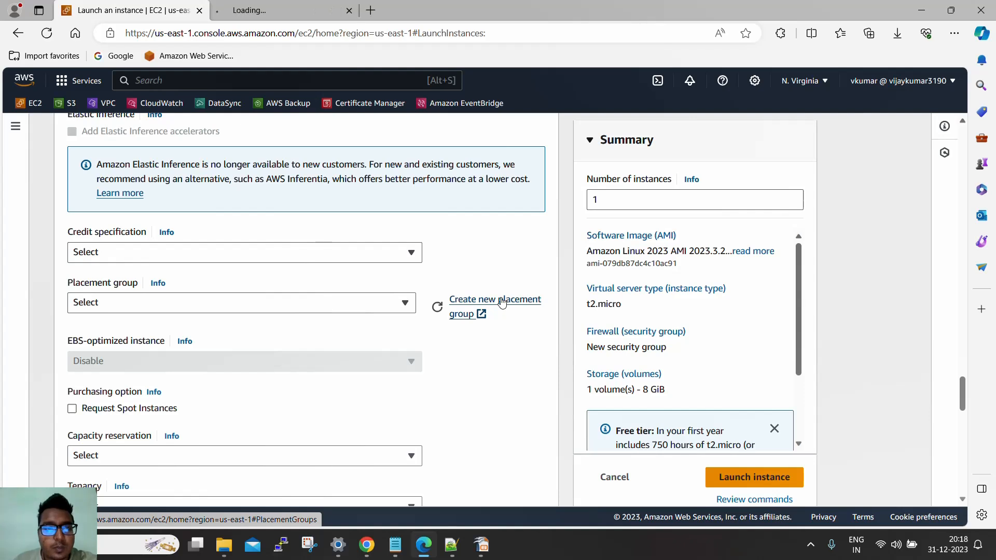
left_click(311, 13)
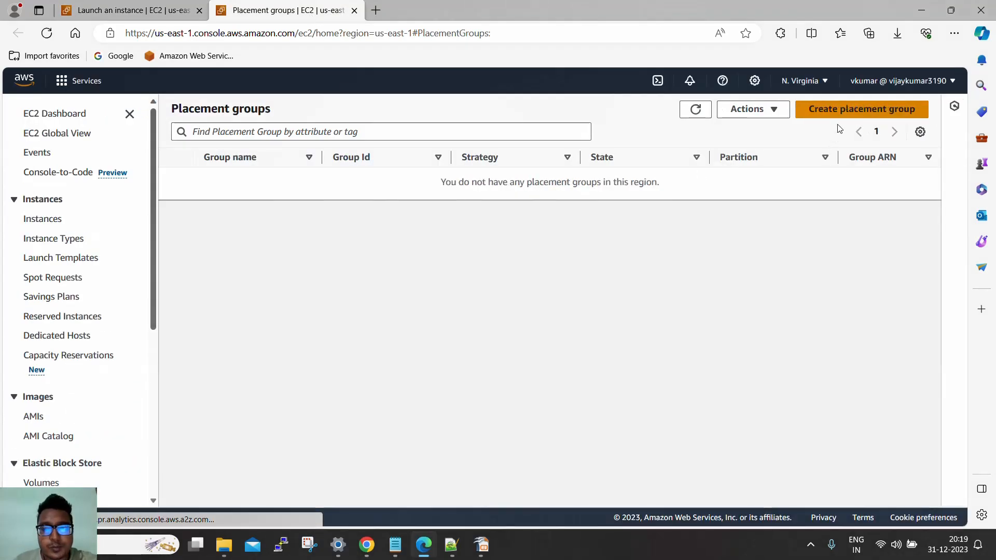
left_click(845, 130)
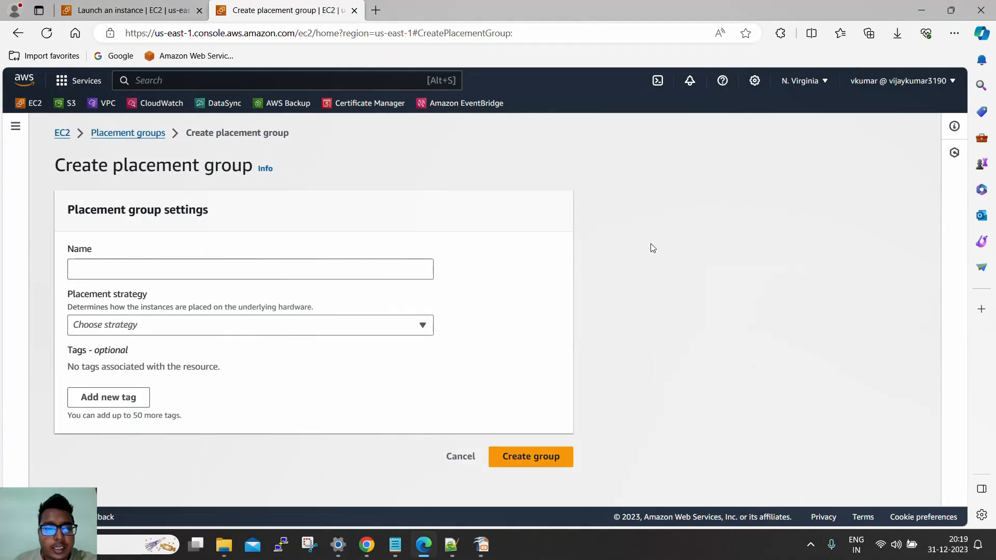
left_click(231, 326)
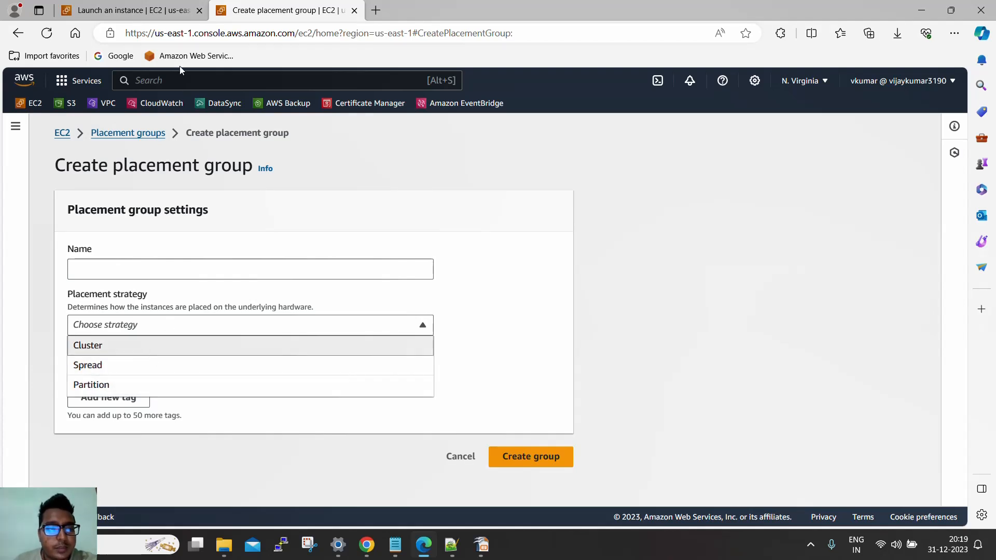
left_click(162, 11)
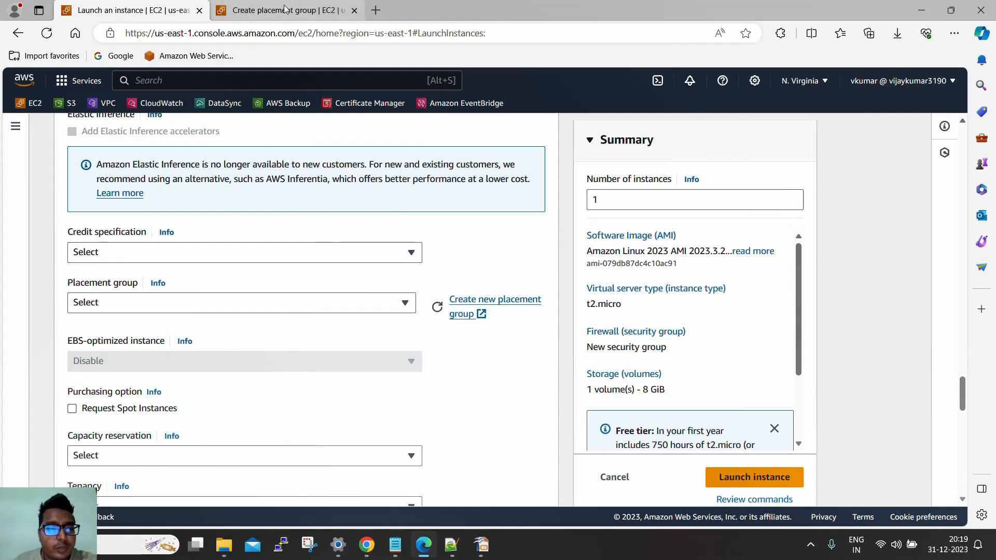
scroll(236, 269, "down", 1)
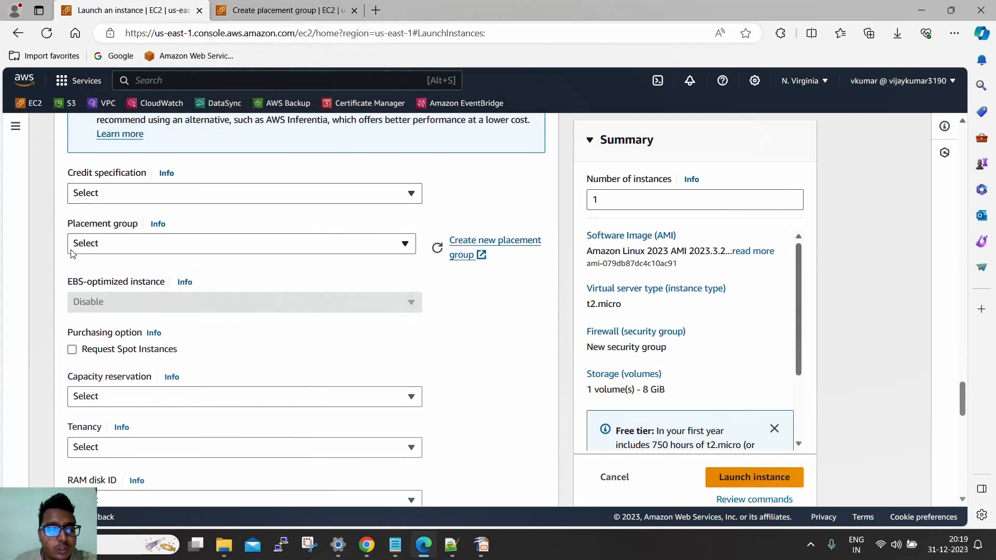
left_click(280, 11)
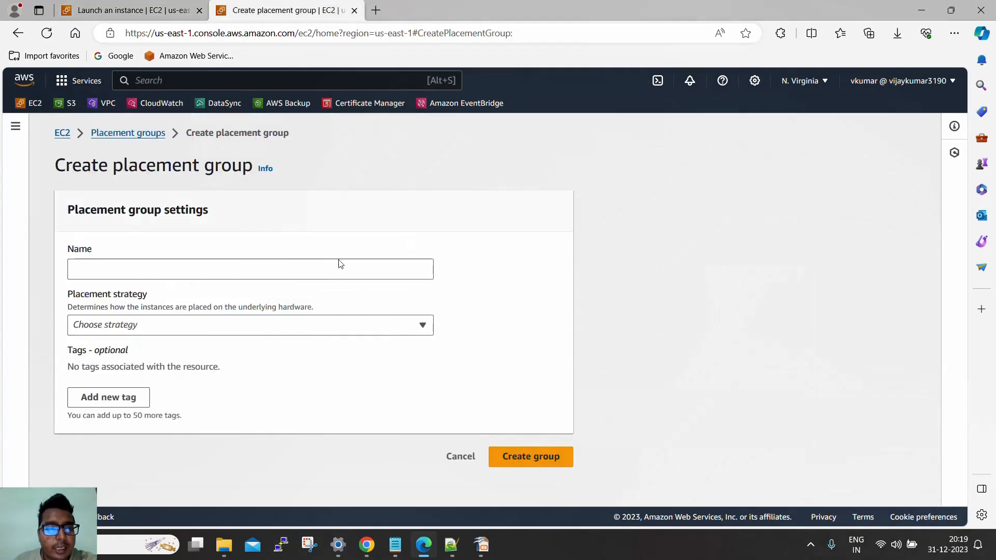
left_click(248, 326)
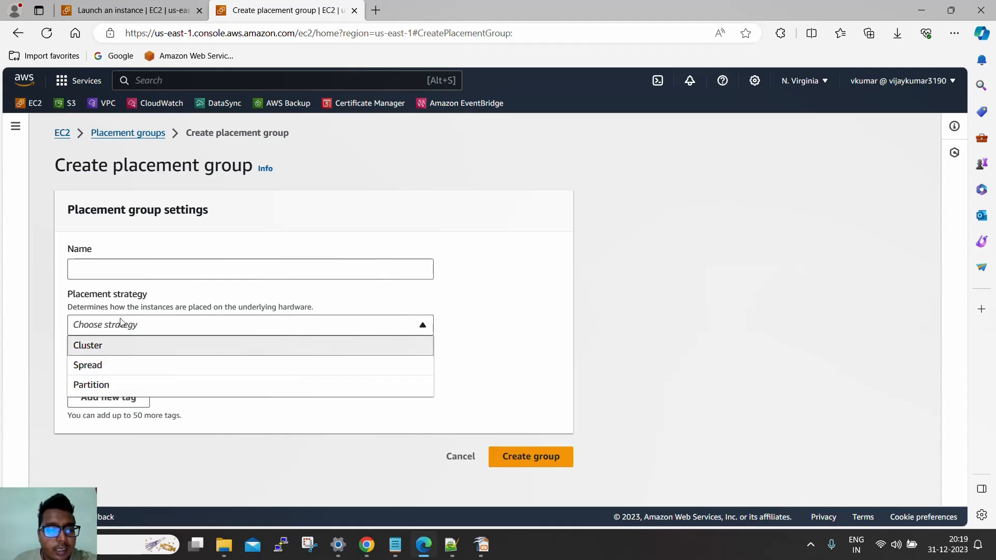
left_click_drag(87, 307, 316, 307)
left_click(267, 330)
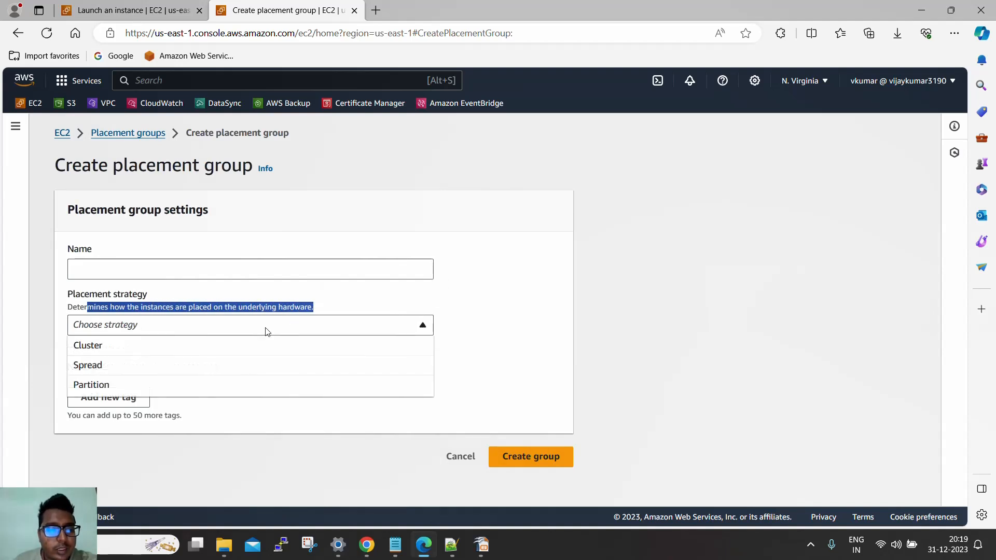
Return to the instance launch form and look through the remaining advanced details from credit specification down to the metadata settings
left_click(171, 13)
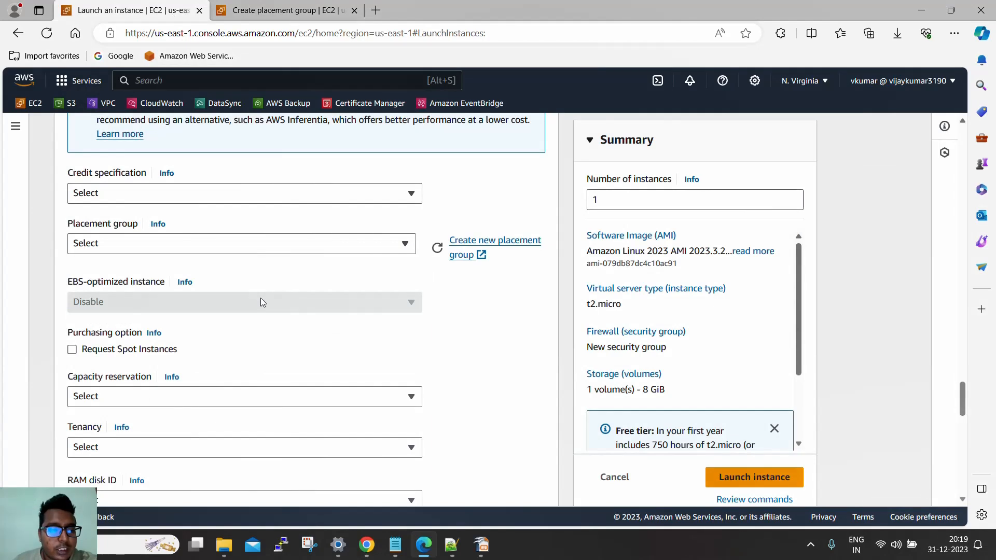
scroll(261, 300, "down", 1)
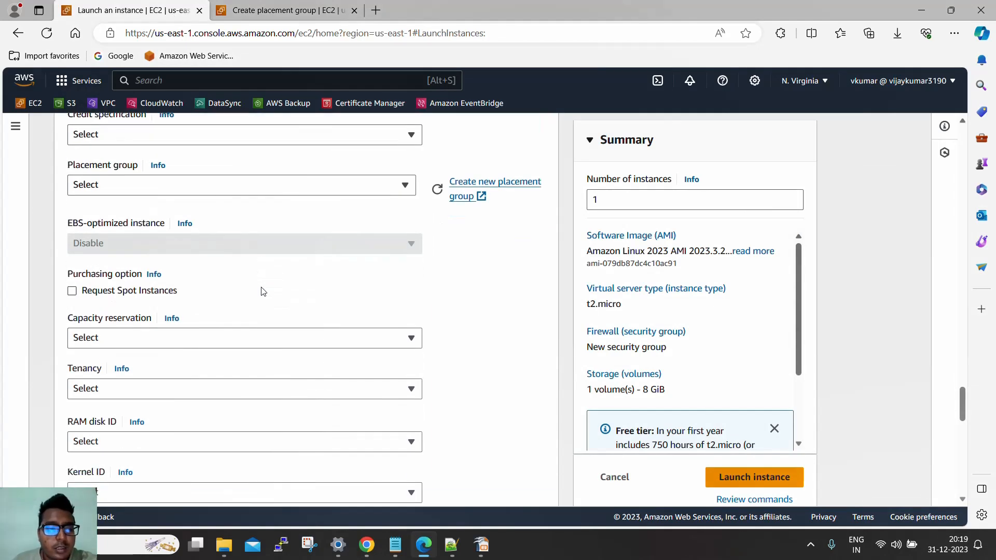
scroll(224, 244, "down", 2)
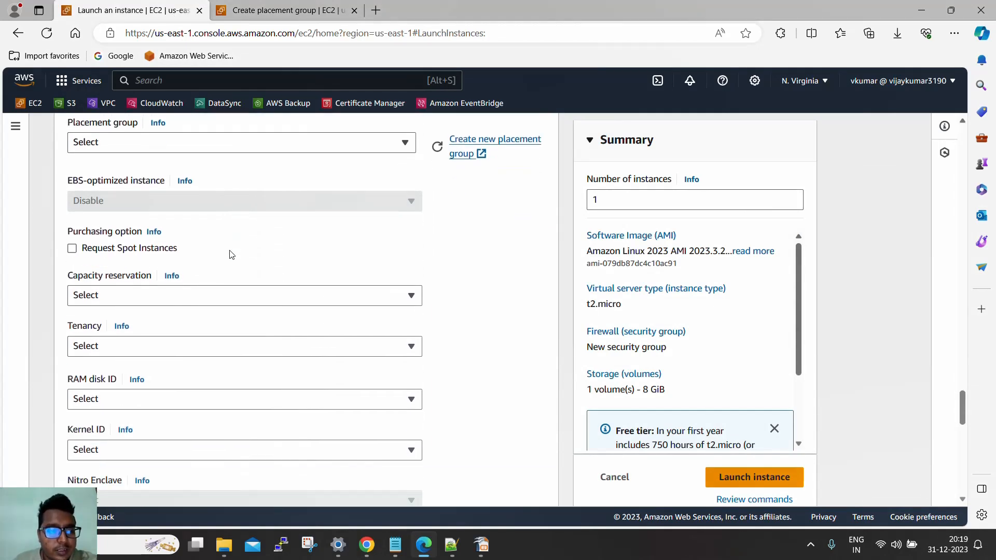
scroll(231, 254, "down", 1)
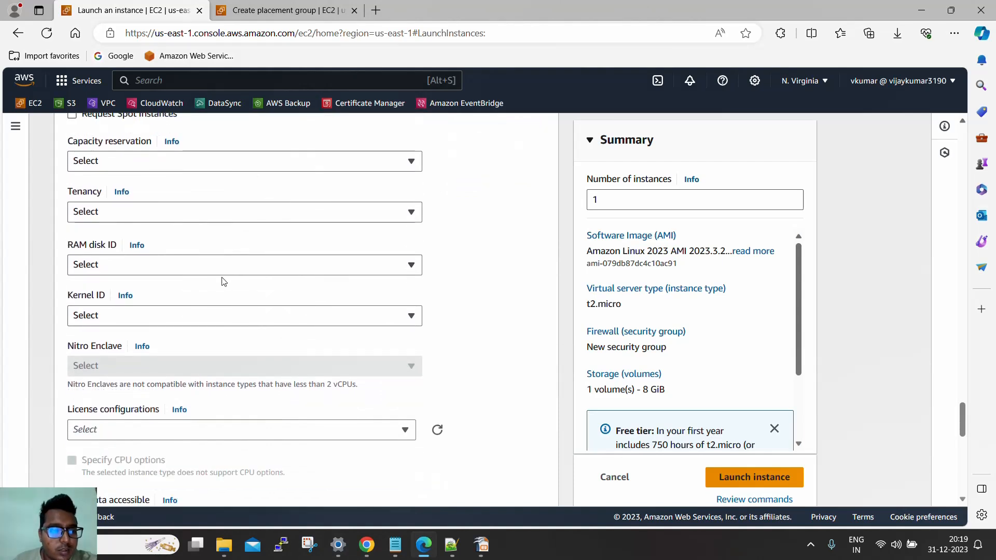
scroll(222, 280, "down", 2)
scroll(223, 303, "down", 3)
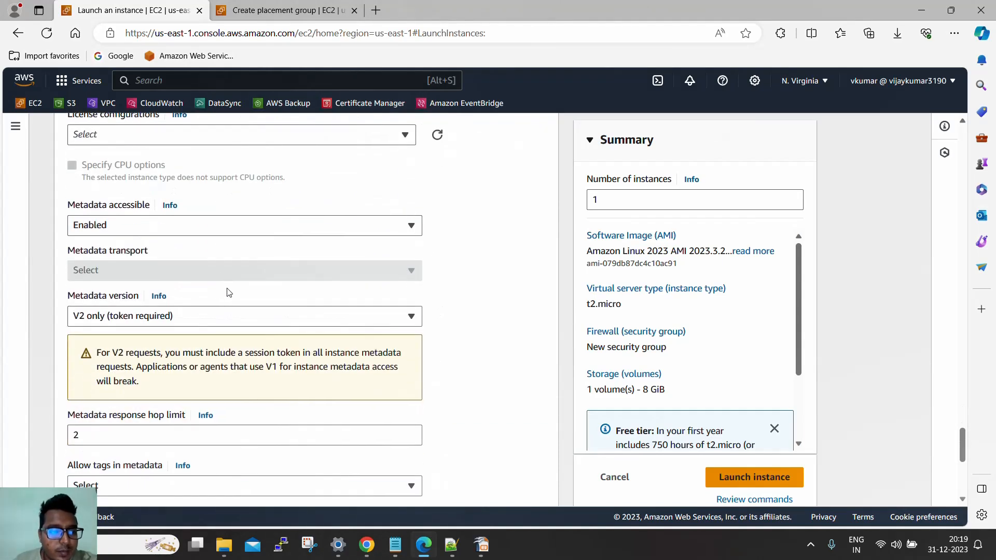
Examine the metadata accessible and metadata version options and the note on V2 requests, leaving the settings unchanged
left_click(108, 227)
left_click(108, 227)
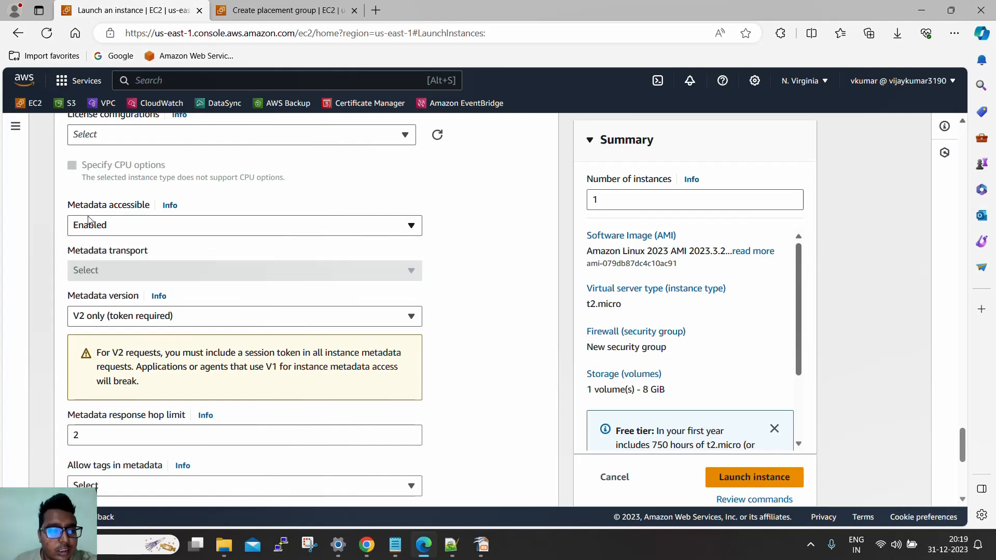
left_click(110, 315)
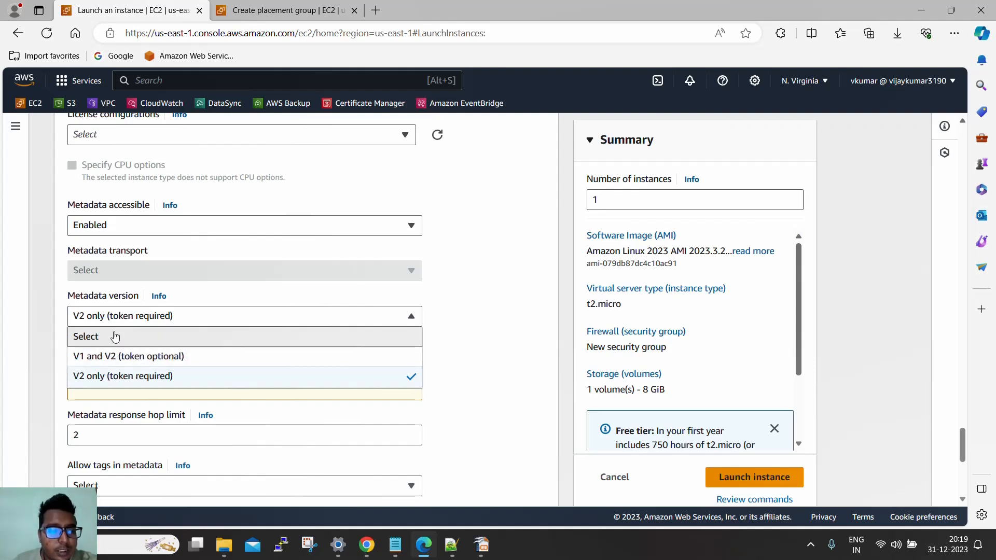
left_click(120, 316)
left_click_drag(64, 208, 151, 208)
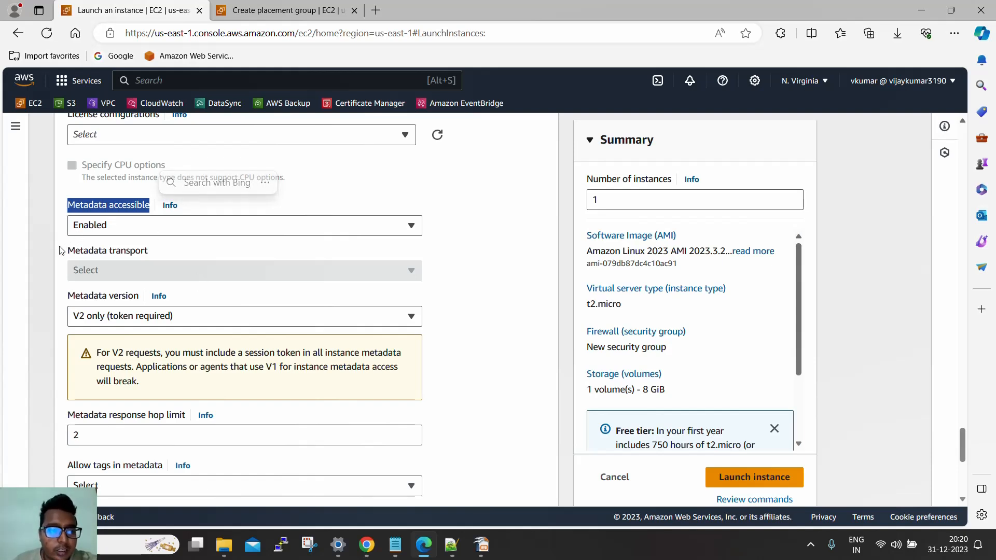
scroll(60, 251, "down", 2)
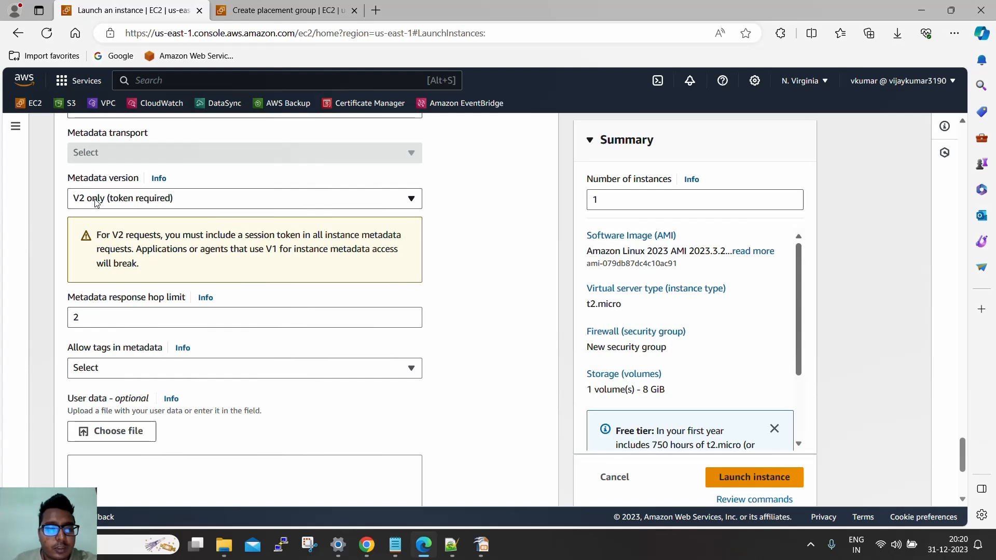
left_click_drag(266, 248, 280, 249)
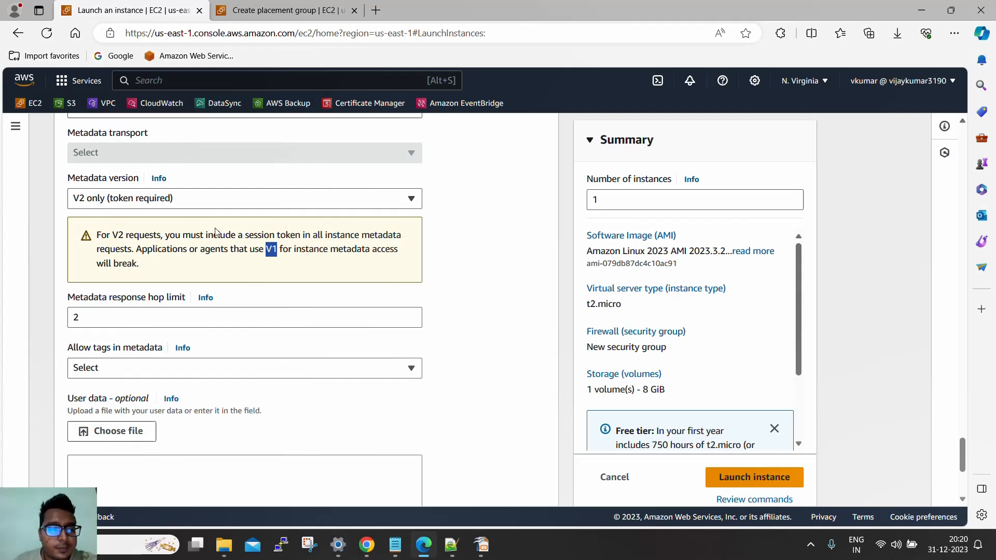
Copy the bash script that installs httpd and writes /var/www/html/index.html from the untitled Notepad document into the instance's user data
scroll(190, 242, "down", 3)
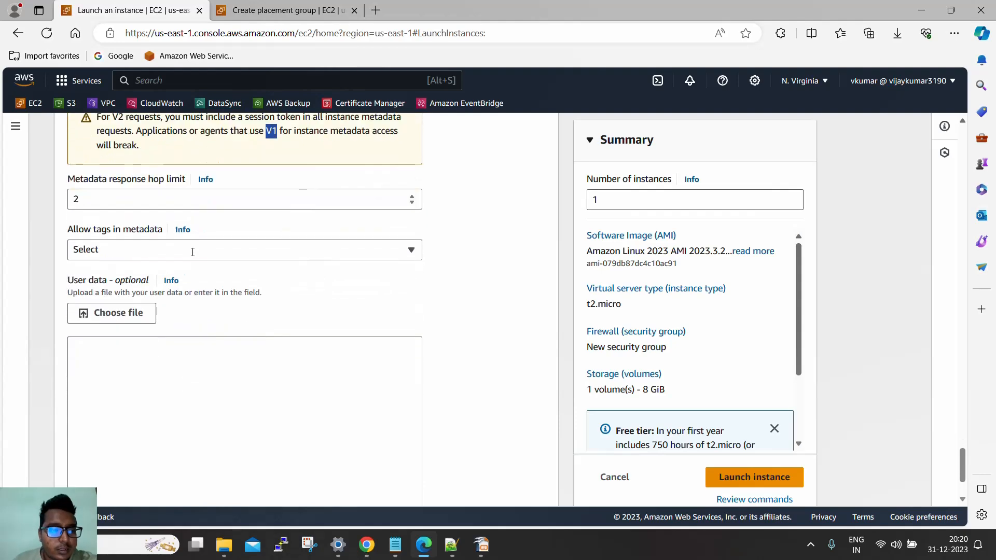
left_click(188, 363)
scroll(200, 367, "down", 2)
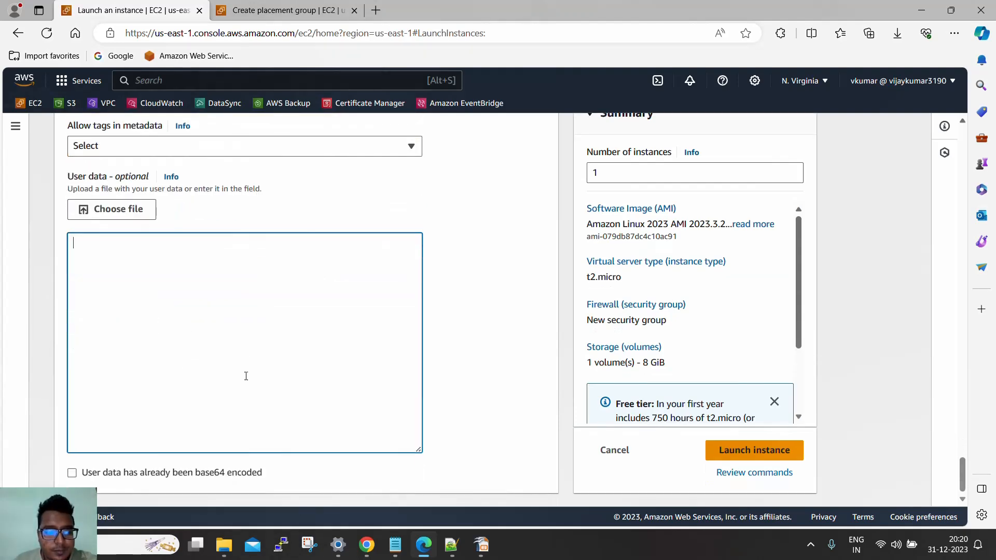
left_click(395, 544)
left_click_drag(440, 289, 8, 223)
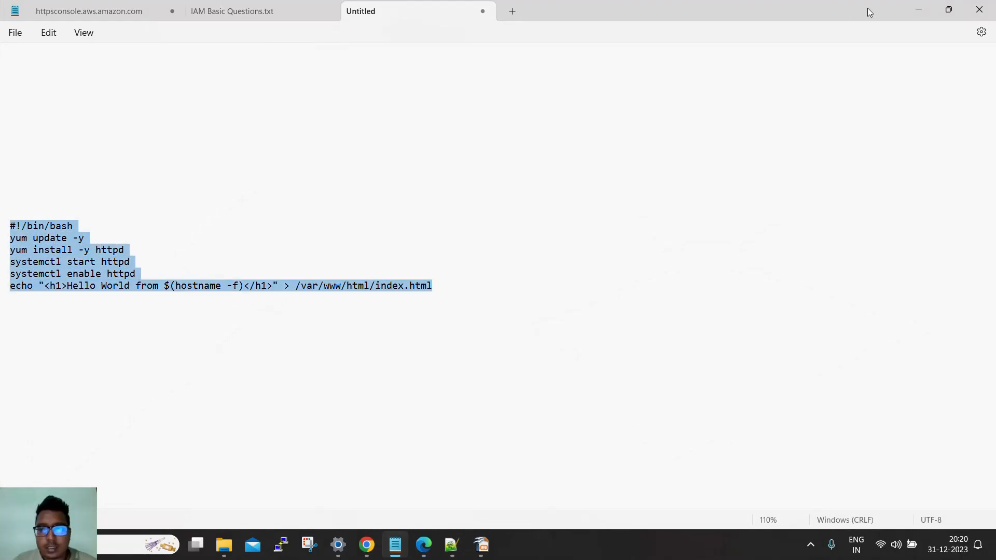
left_click(930, 11)
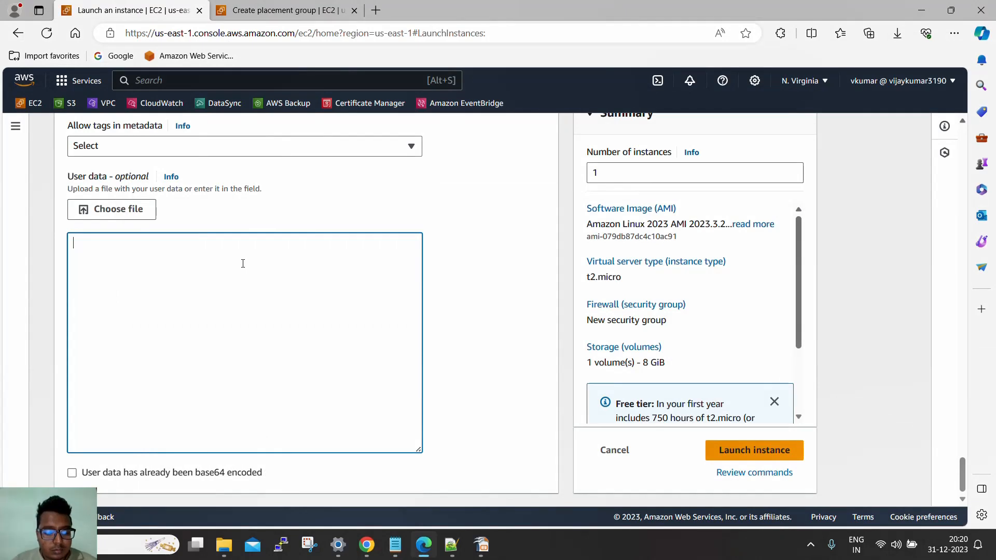
type("#!/bin/bash yum update -y yum install -y httpd systemctl start httpd systemctl enable httpd echo \"<h1>Hello World from $(hostname -f)</h1>\" > /var/www/html/index.html")
Review the user data script line by line, from #!/bin/bash to the echo command and its index.html path
left_click_drag(138, 244, 76, 241)
left_click_drag(136, 258, 79, 259)
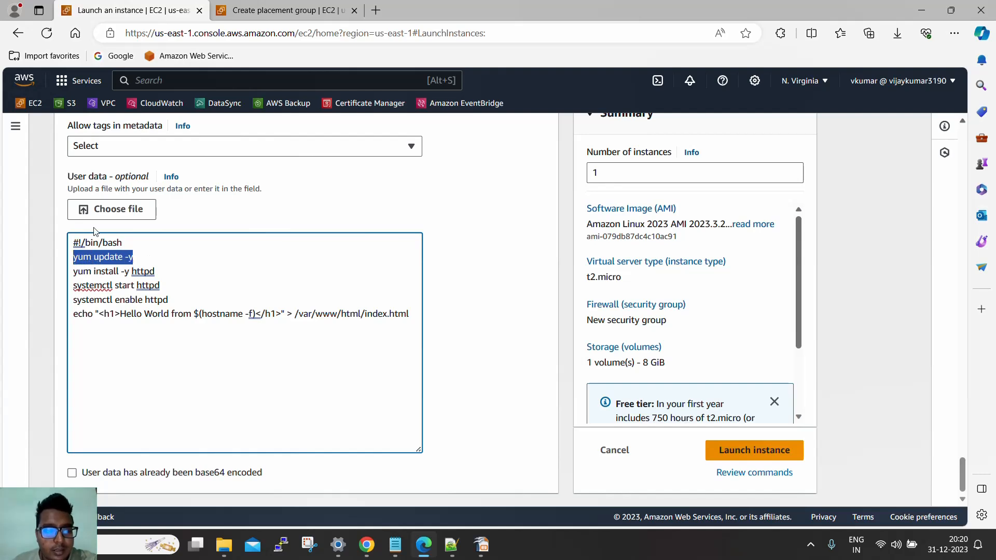
left_click_drag(156, 276, 77, 273)
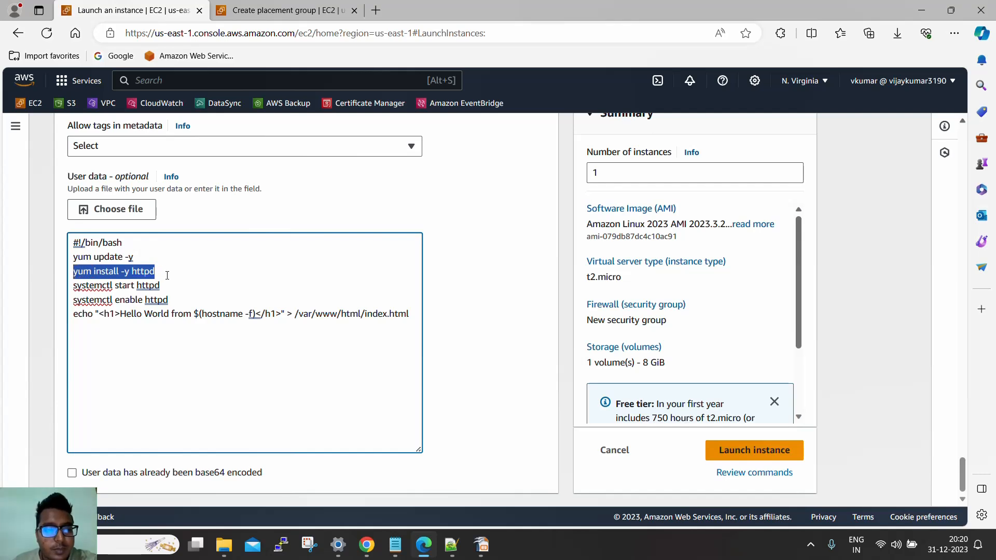
left_click_drag(168, 287, 75, 286)
left_click_drag(170, 305, 73, 300)
left_click(170, 314)
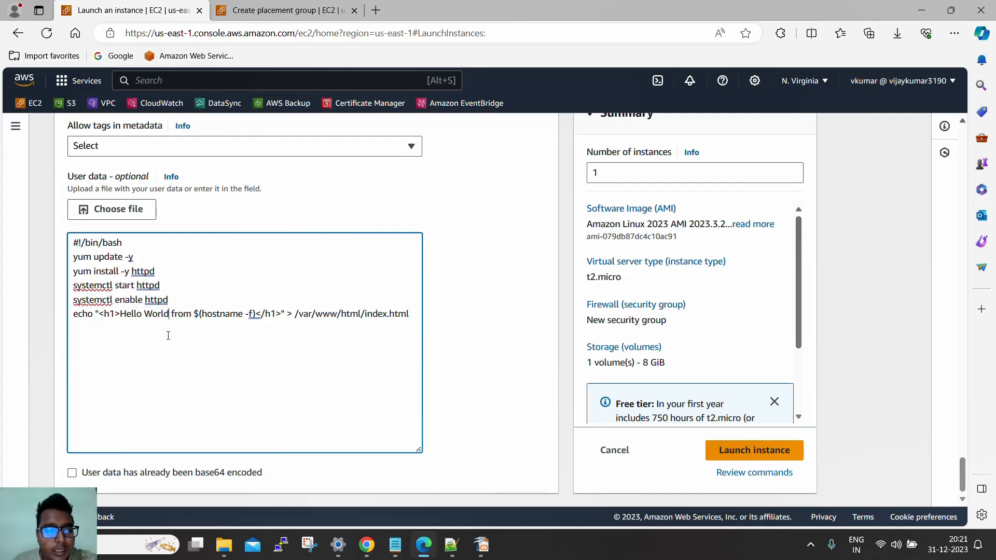
left_click_drag(122, 315, 256, 314)
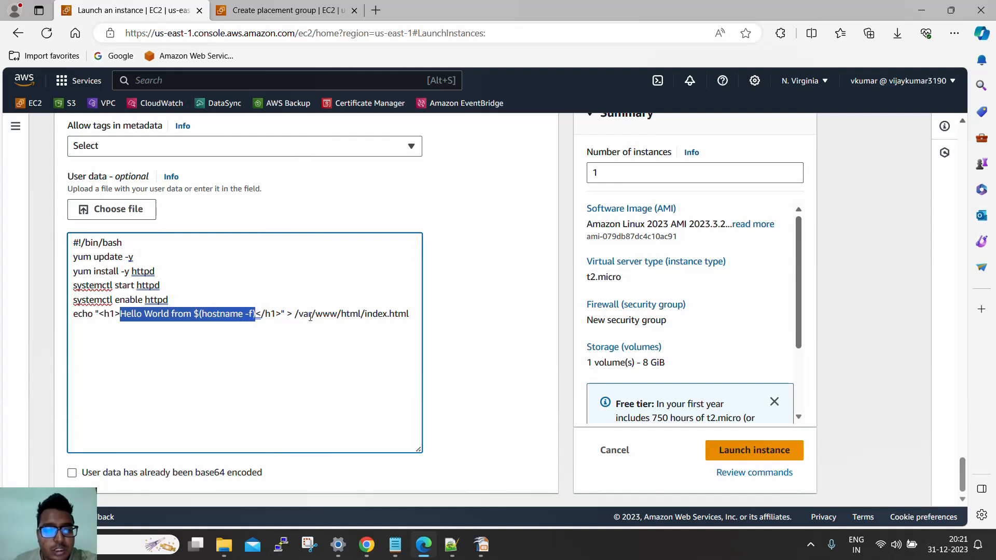
left_click_drag(411, 315, 292, 313)
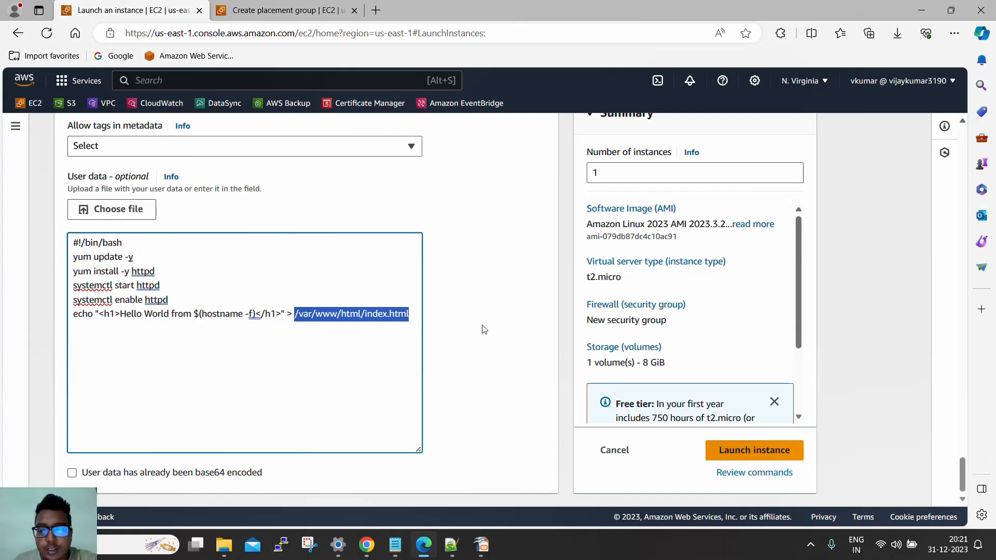
Launch the instance and open the details page of linux webserver from the instances list
left_click(750, 452)
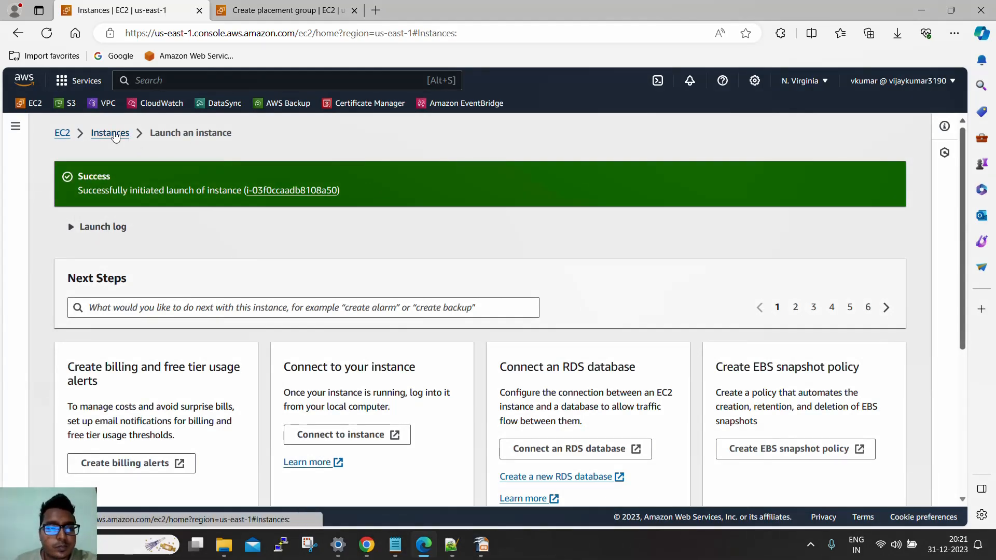
left_click(115, 136)
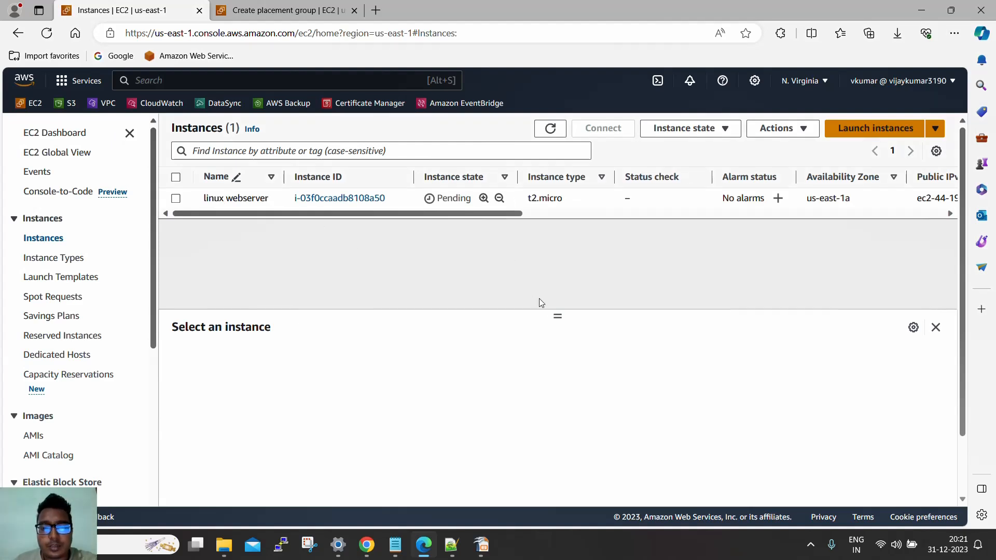
left_click_drag(556, 316, 564, 263)
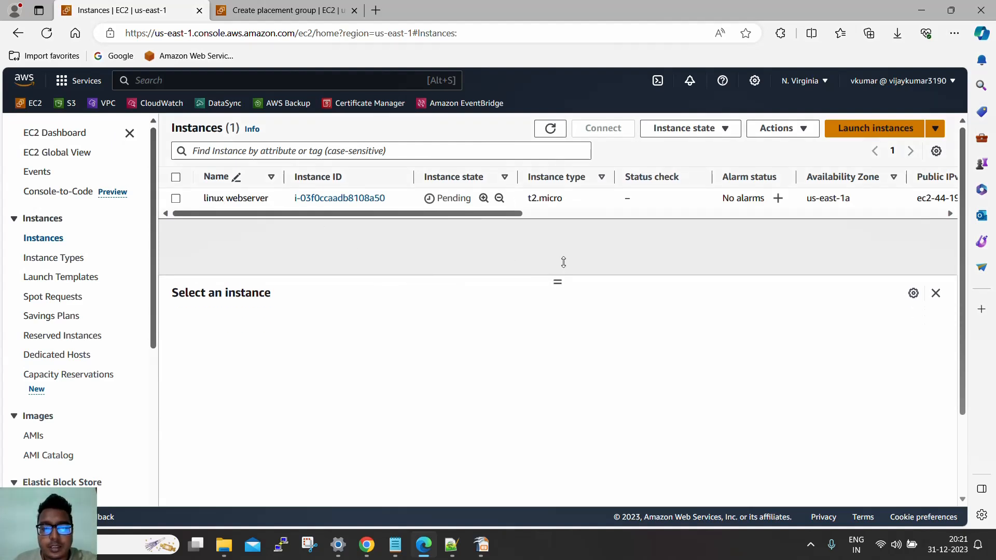
left_click(358, 199)
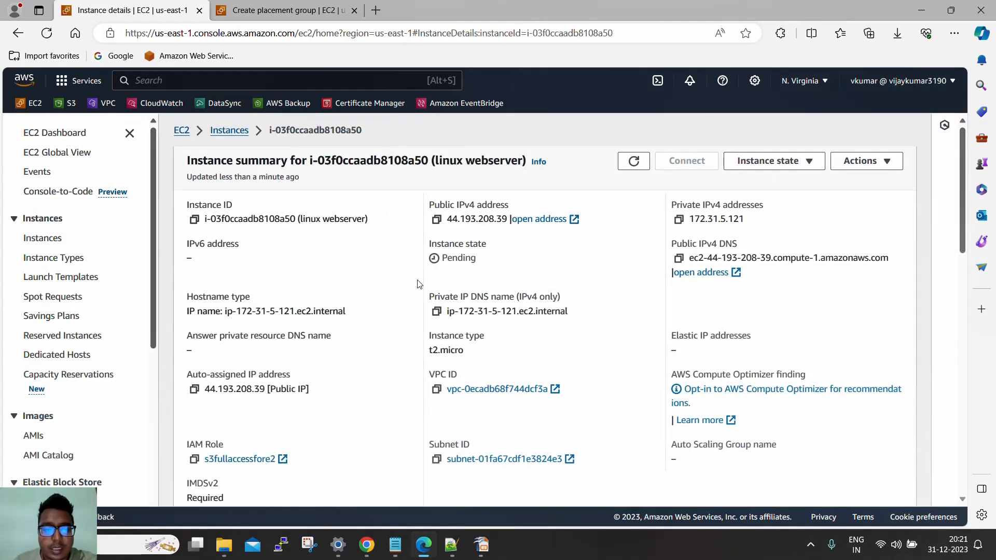
Examine the instance's summary and details, copying its AMI ID, launch time and key pair name
scroll(447, 303, "down", 5)
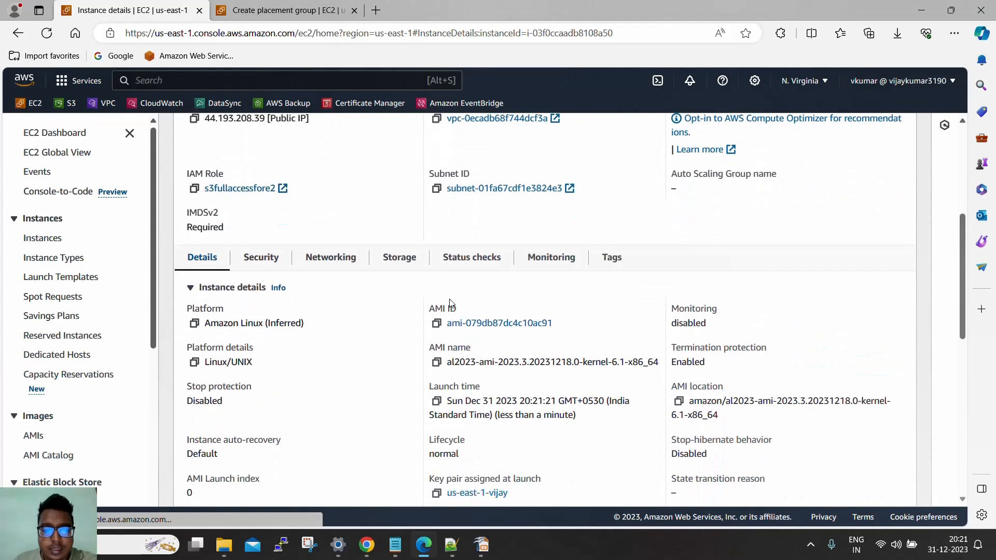
scroll(449, 303, "up", 4)
scroll(449, 303, "up", 2)
scroll(406, 263, "down", 3)
scroll(406, 264, "down", 3)
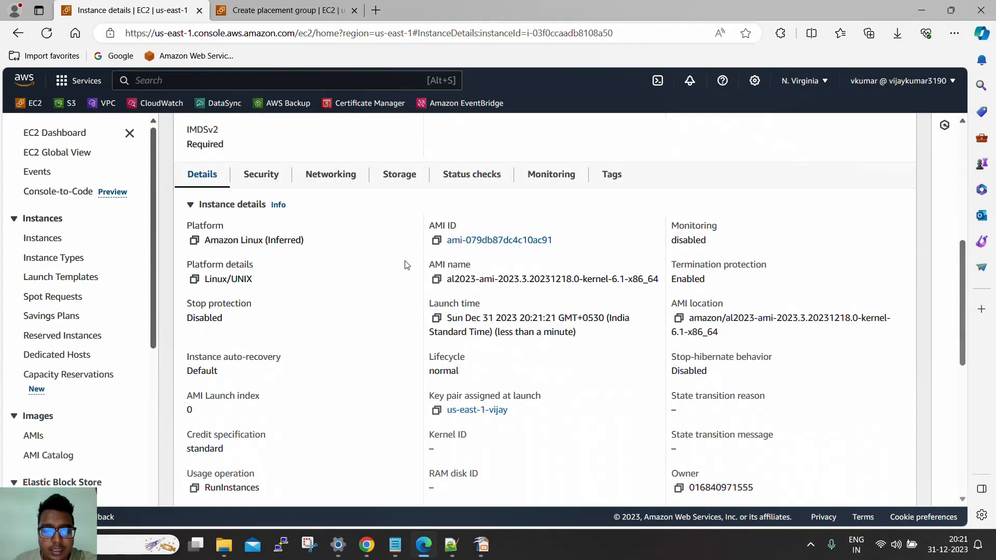
left_click(437, 240)
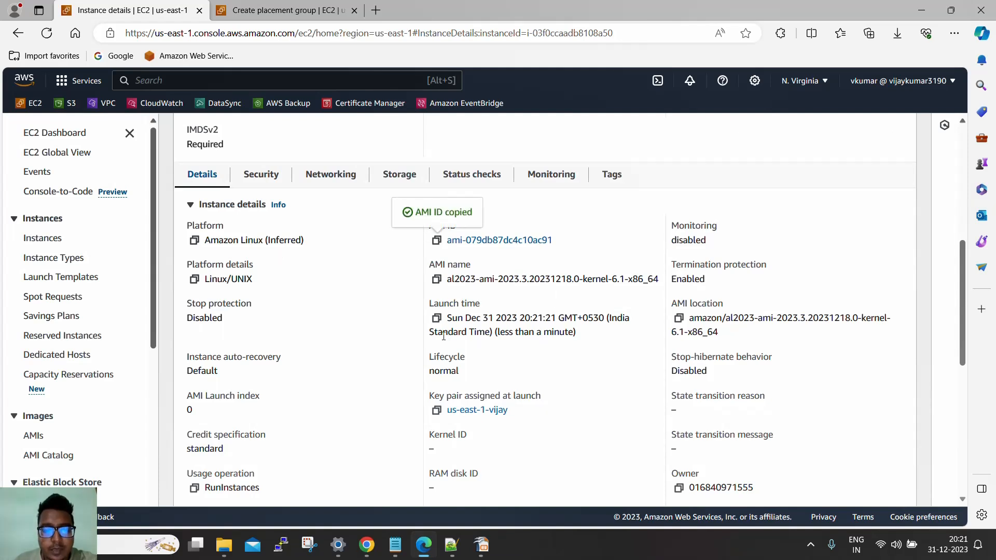
left_click(436, 318)
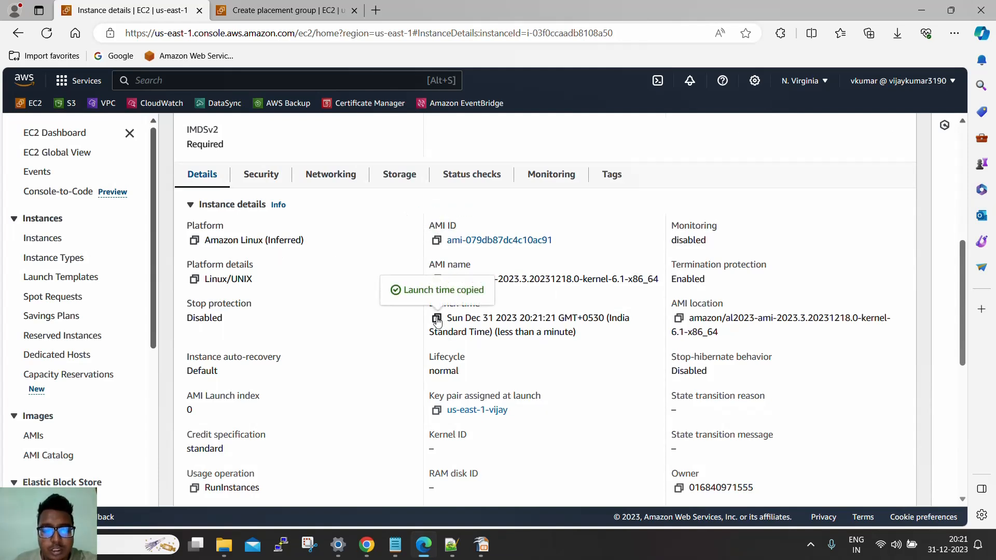
left_click(436, 411)
scroll(392, 374, "down", 1)
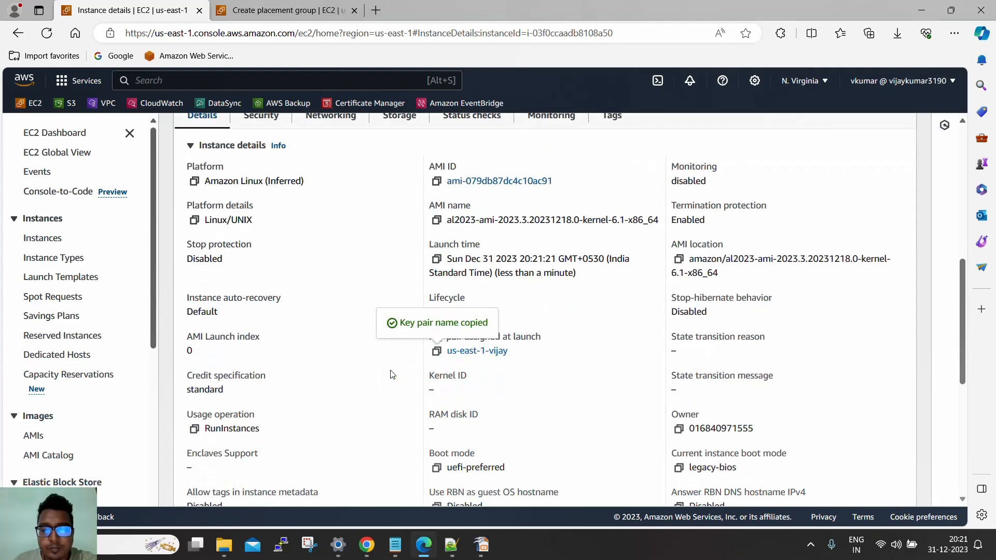
scroll(402, 371, "down", 4)
scroll(405, 369, "down", 2)
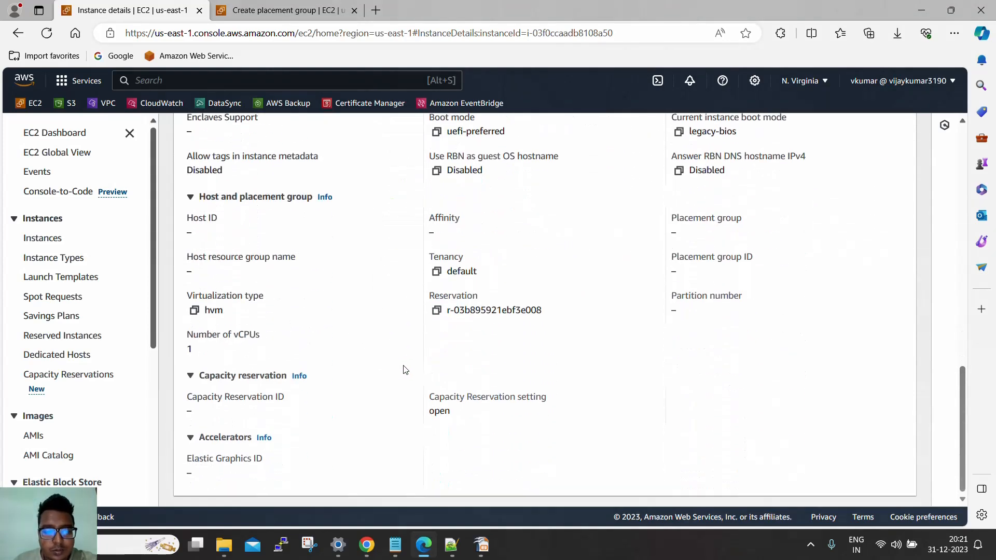
scroll(403, 369, "up", 10)
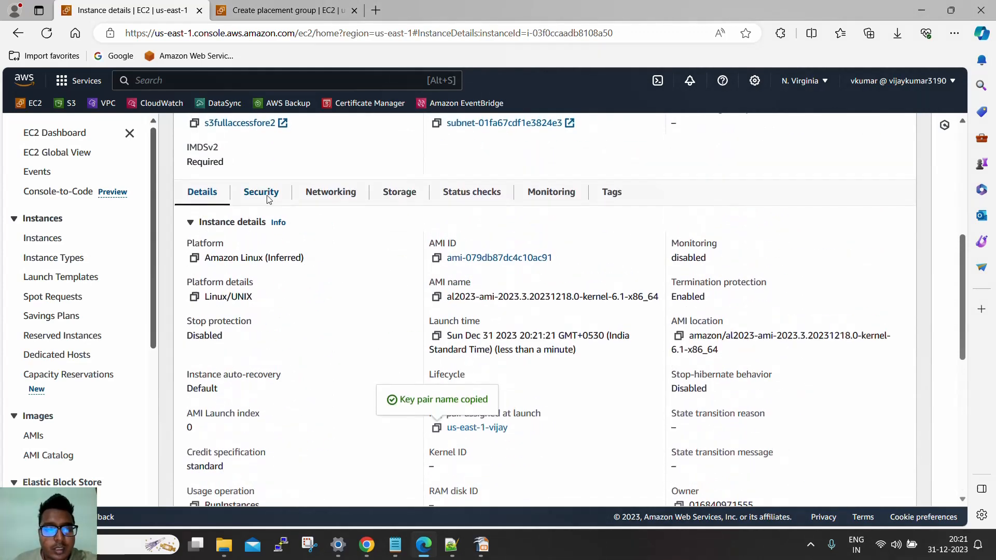
Review the instance's security details with its inbound rules, and its networking details including the availability zone
left_click(262, 193)
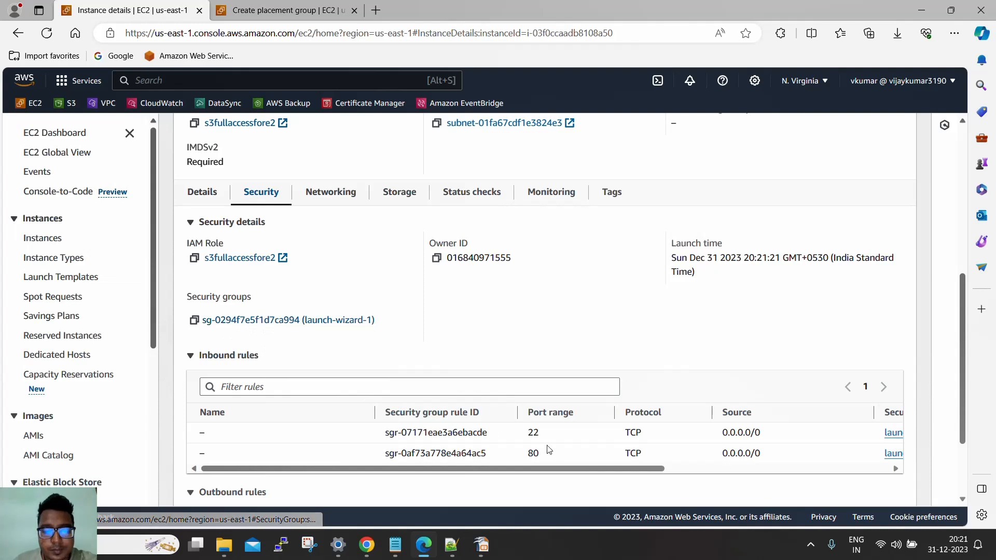
left_click_drag(541, 468, 648, 468)
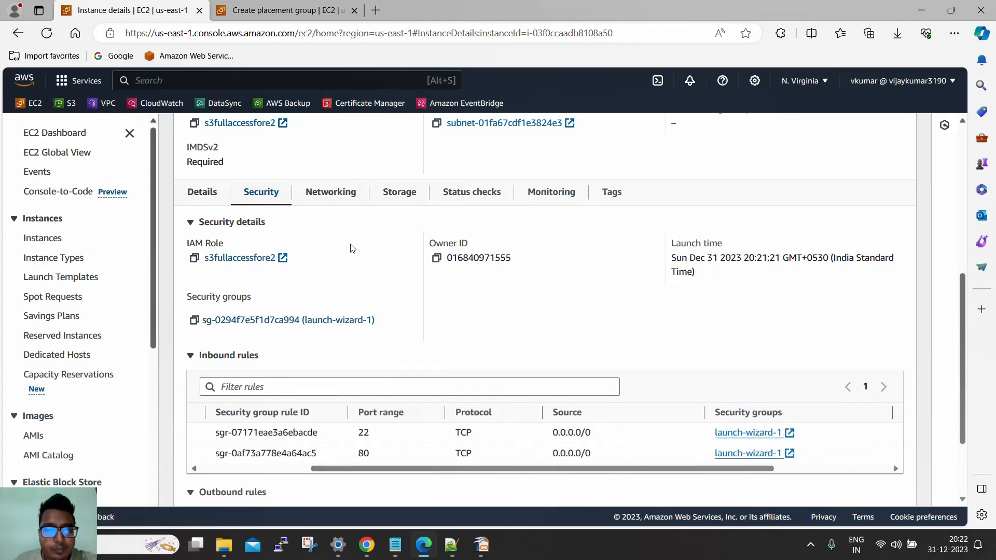
left_click(345, 198)
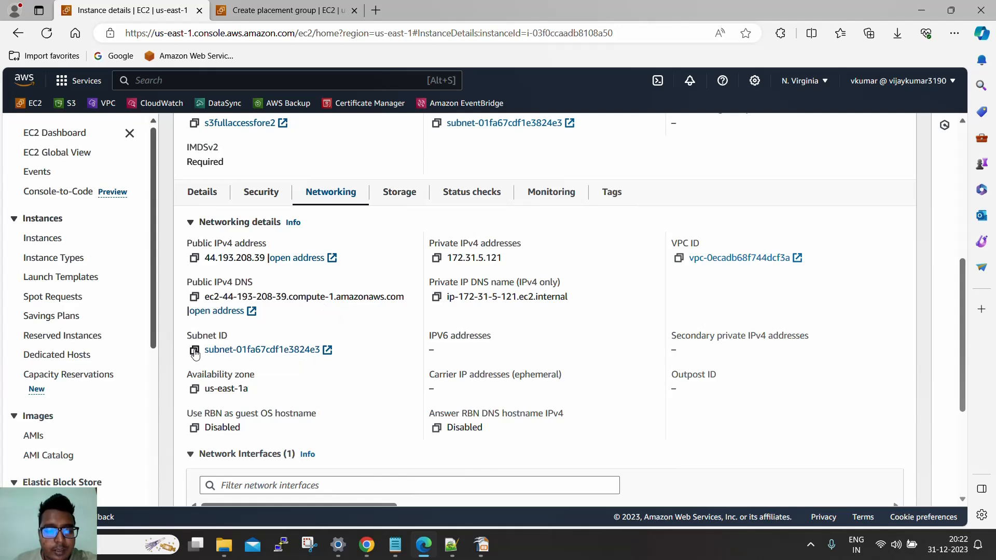
left_click_drag(251, 393, 210, 390)
scroll(425, 369, "down", 3)
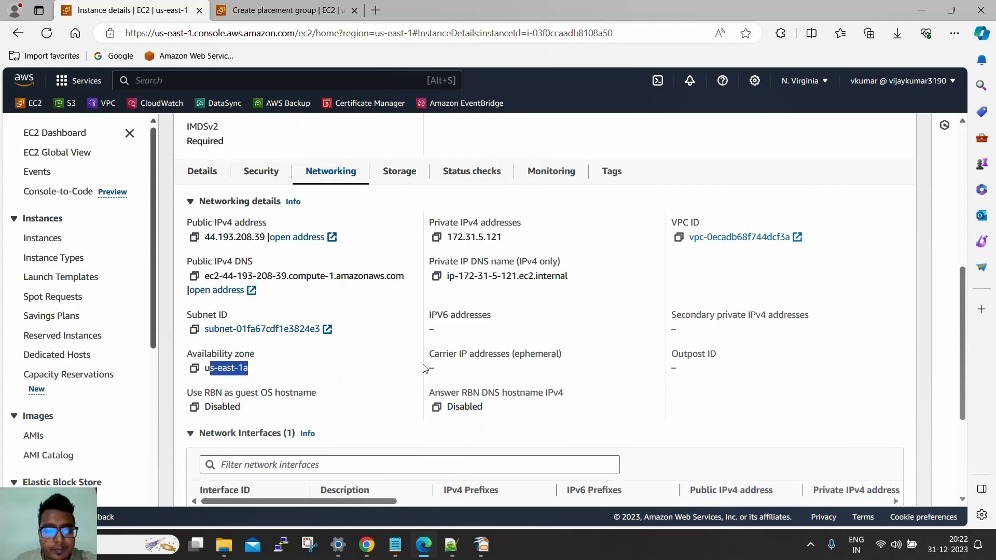
scroll(426, 363, "up", 8)
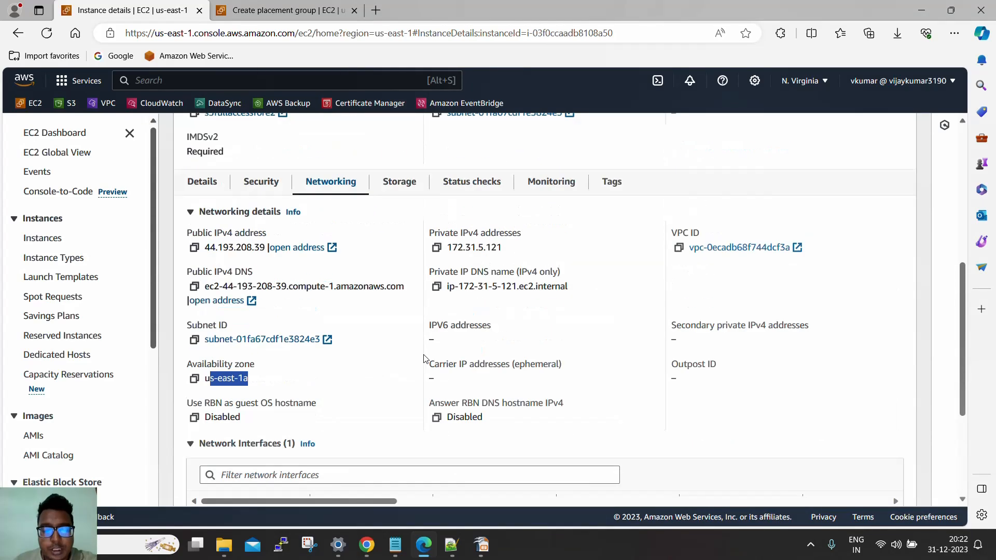
Return to the instances list, copy linux webserver's public IPv4 address and open 44.193.208.39 in a new browser tab
scroll(389, 263, "up", 2)
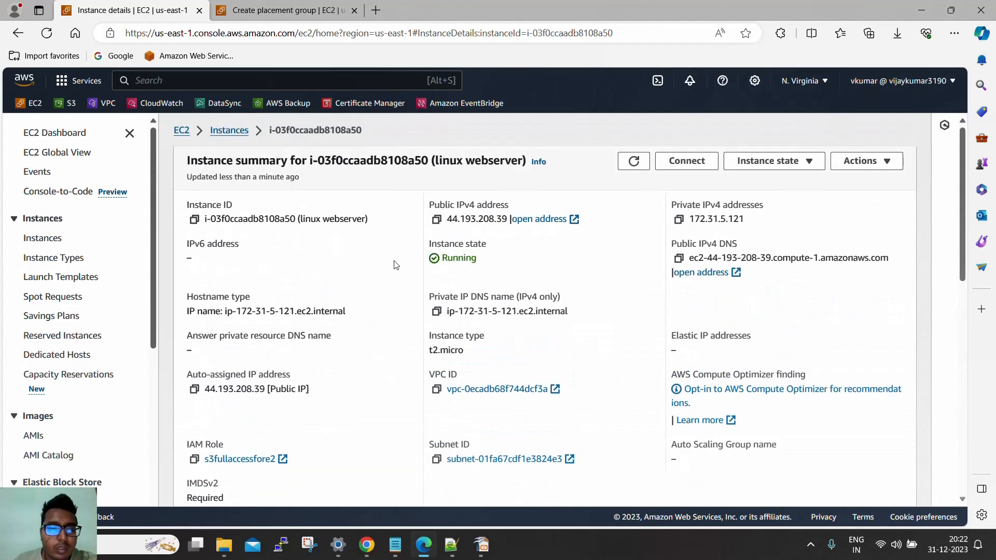
left_click(228, 132)
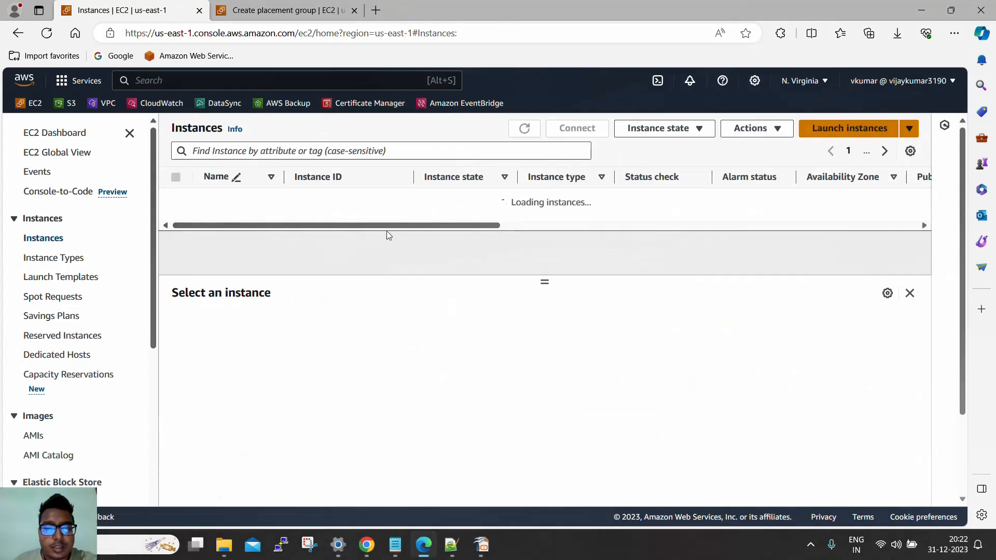
left_click(527, 201)
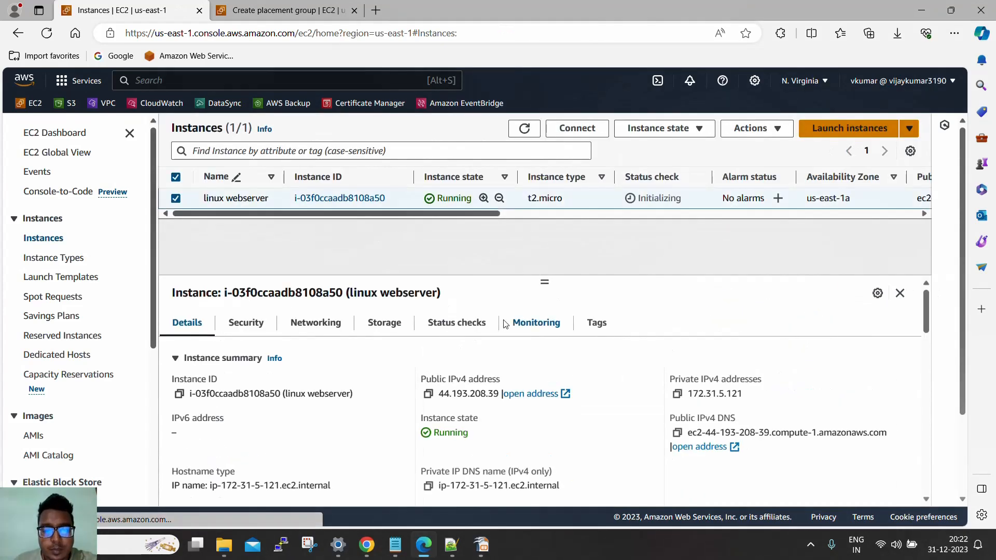
left_click(428, 394)
left_click(376, 10)
key("ctrl+v")
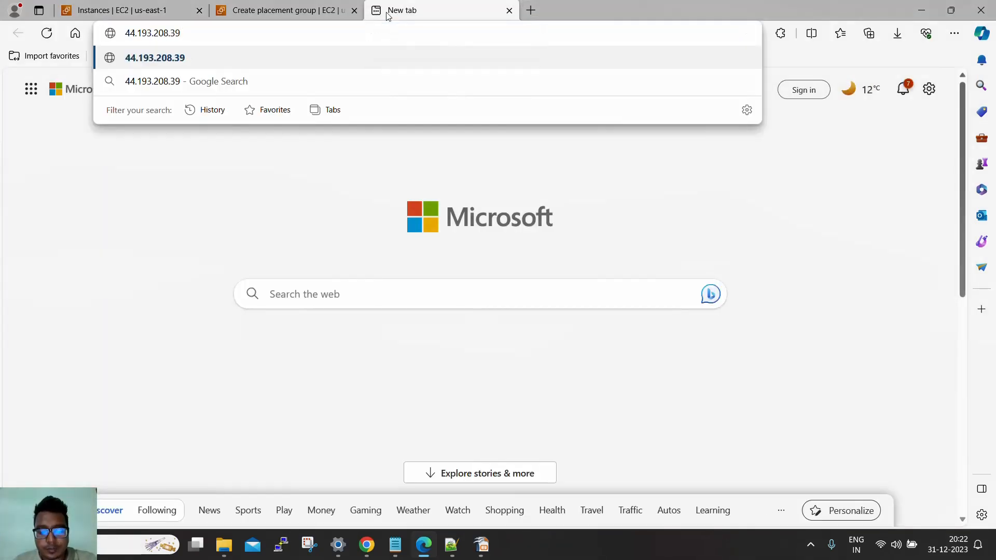
key("Return")
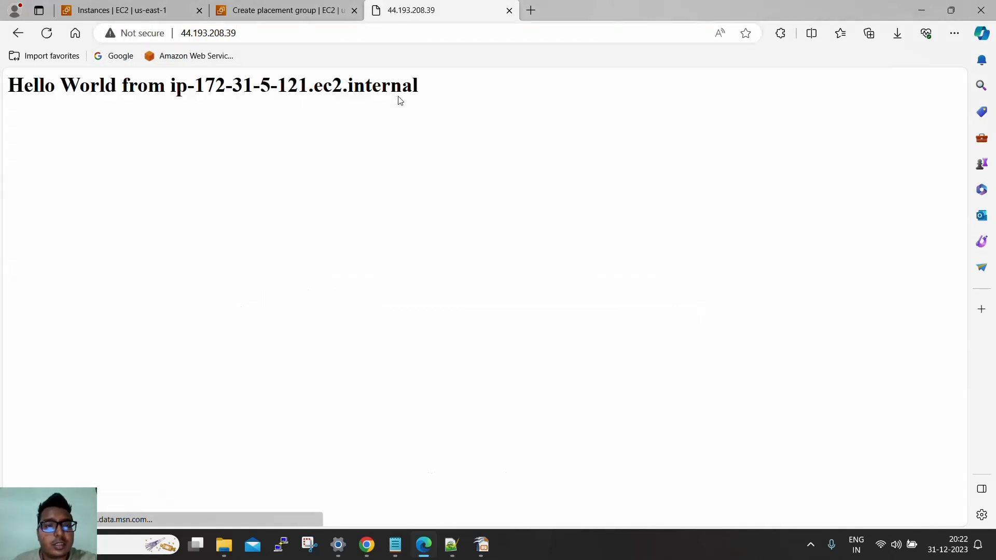
Compare the IP address in the Hello World page's text with the instance's private IPv4 address, copying the latter
left_click_drag(8, 86, 245, 92)
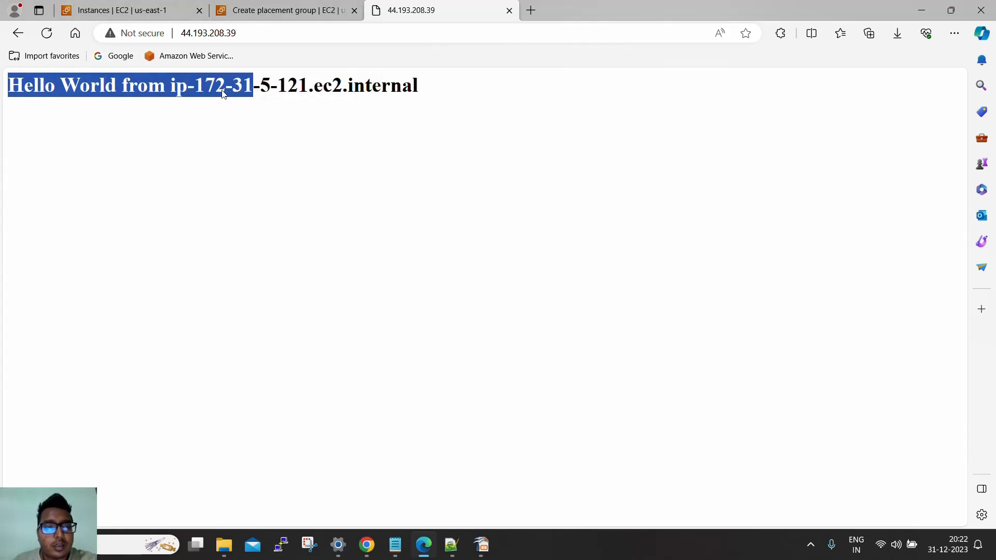
left_click(283, 86)
left_click_drag(199, 84, 307, 79)
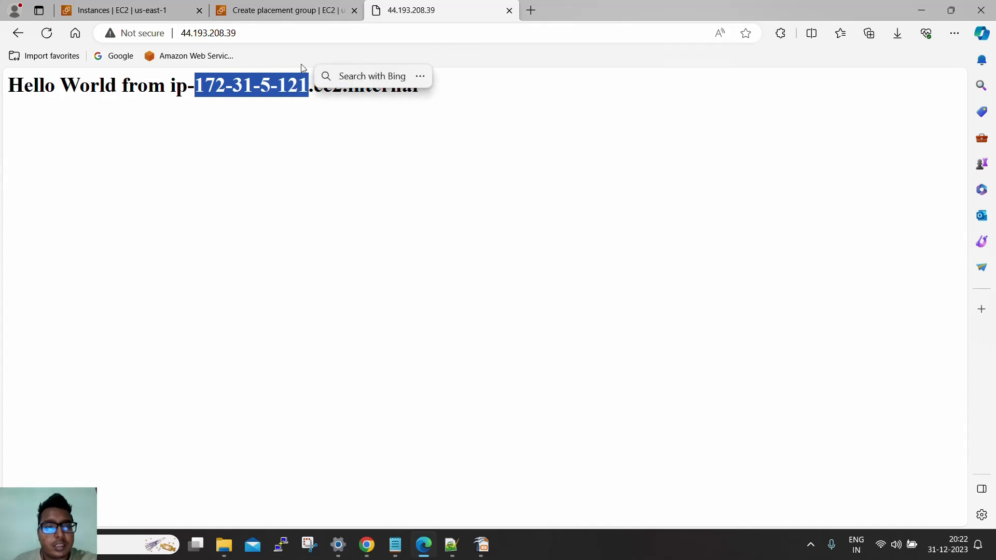
left_click(122, 10)
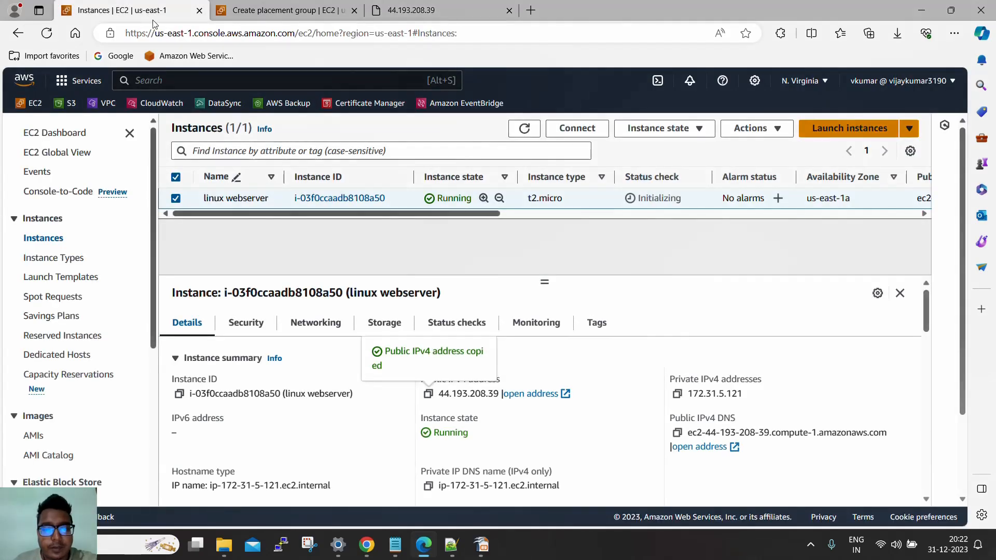
left_click(677, 392)
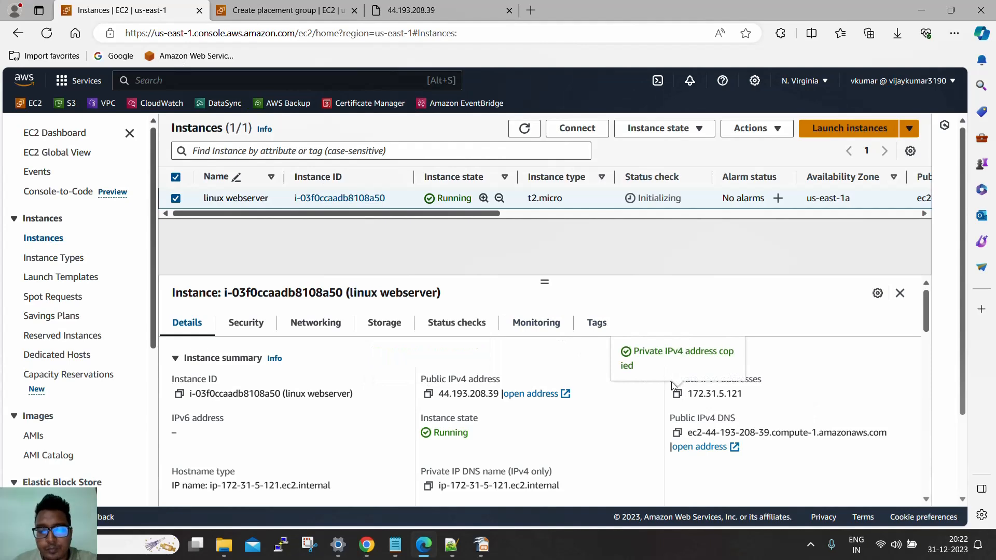
Connect to the linux webserver instance through EC2 Instance Connect as ec2-user
left_click(655, 129)
left_click(596, 136)
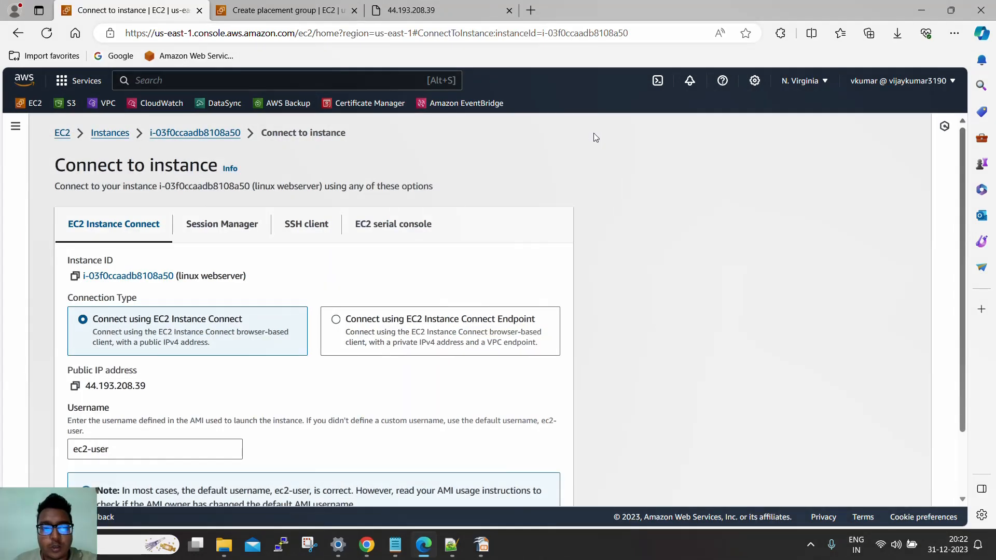
scroll(398, 294, "down", 2)
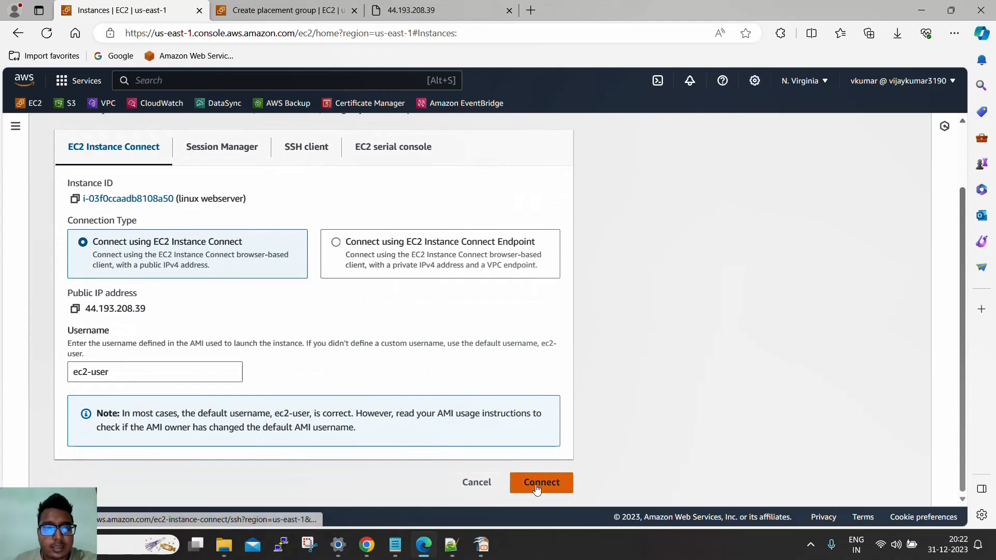
left_click(522, 483)
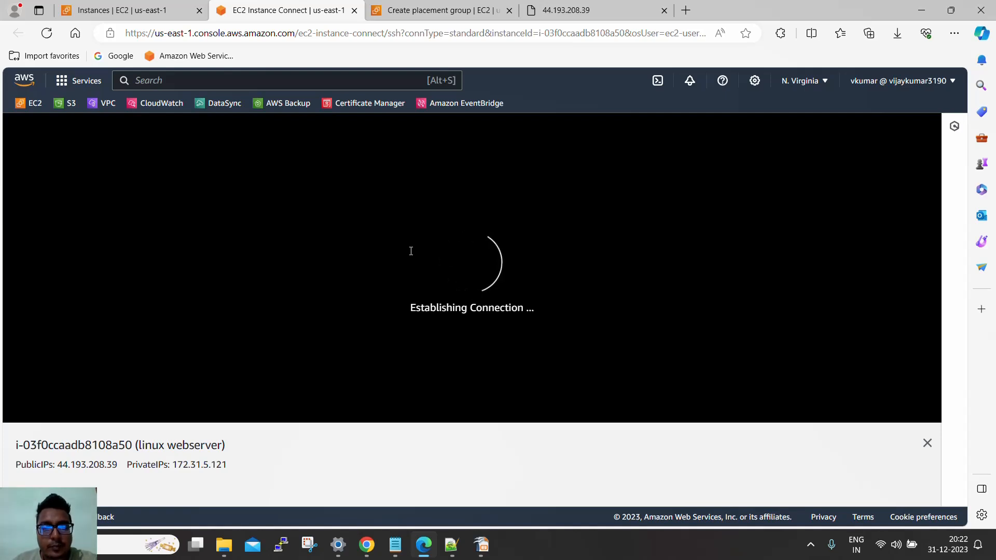
Run hostname in the instance's terminal to compare the result with the host name on the Hello World page
left_click(581, 15)
left_click(270, 124)
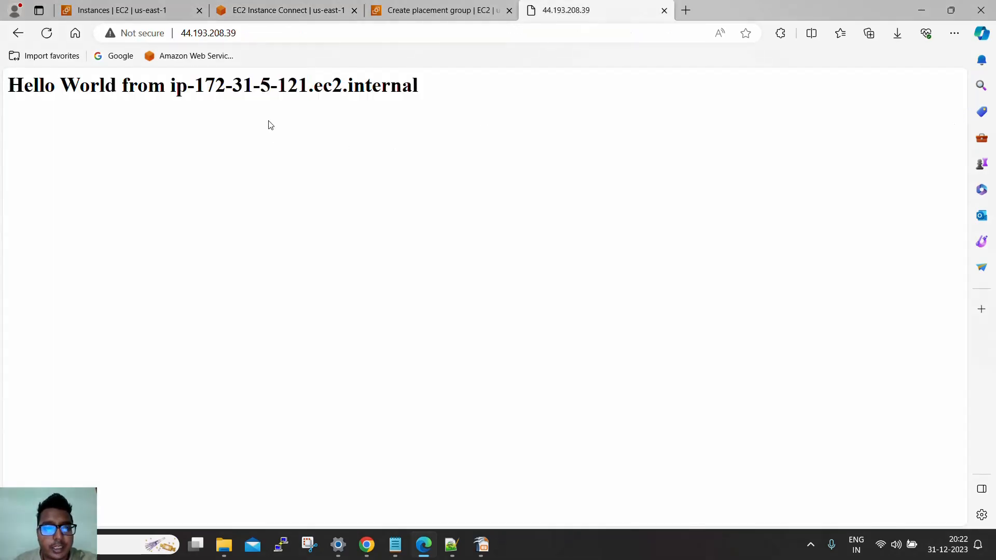
left_click_drag(171, 80, 423, 83)
left_click(277, 13)
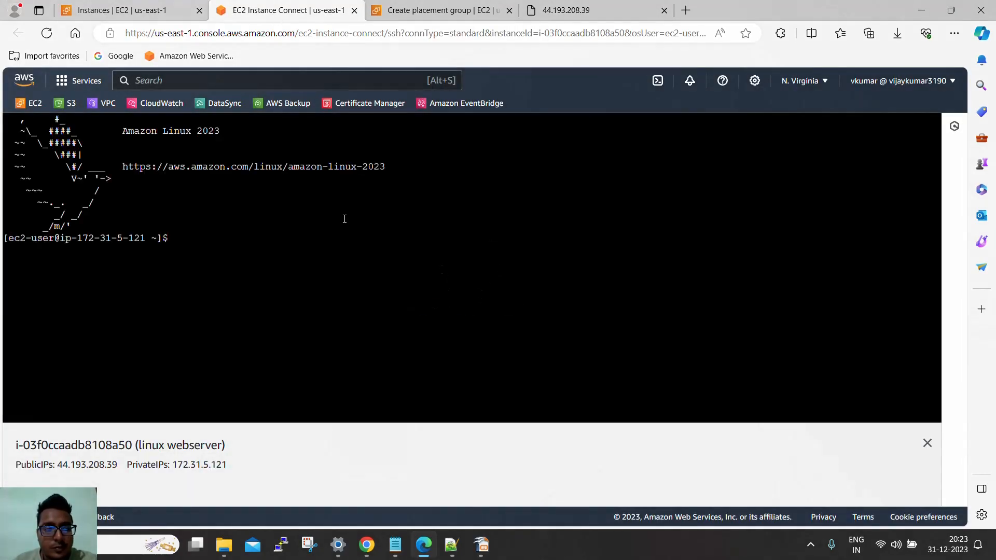
type("hos")
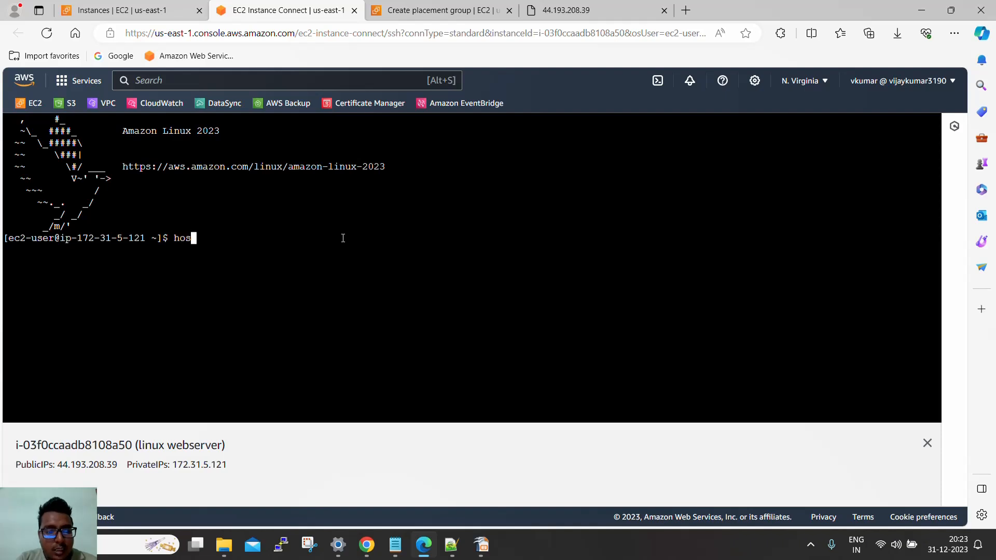
type("tn")
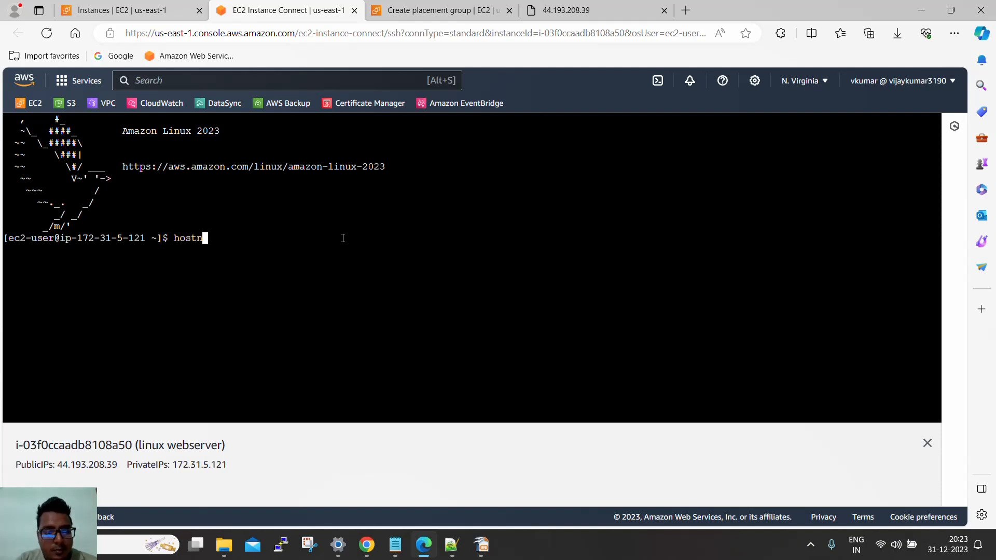
type("ame")
key("Return")
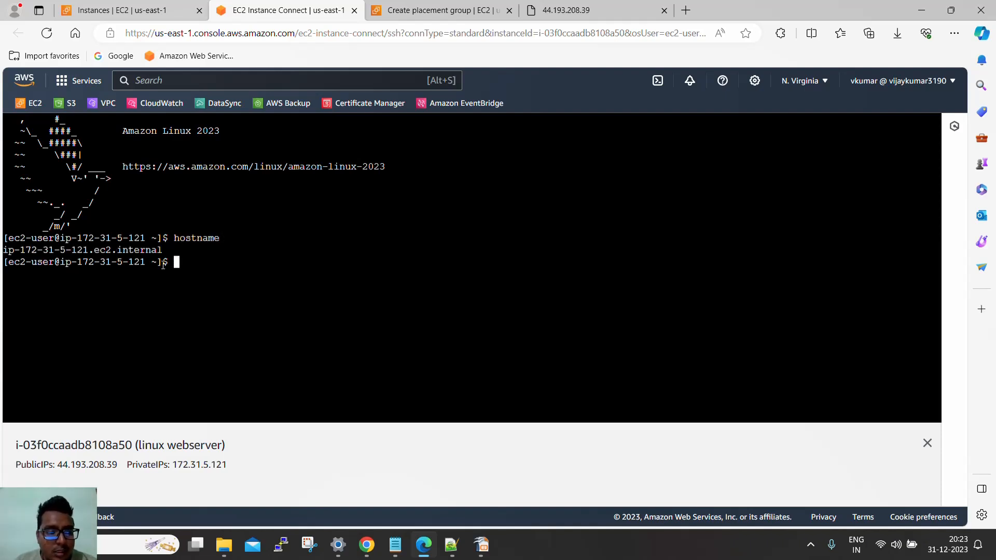
double_click(97, 252)
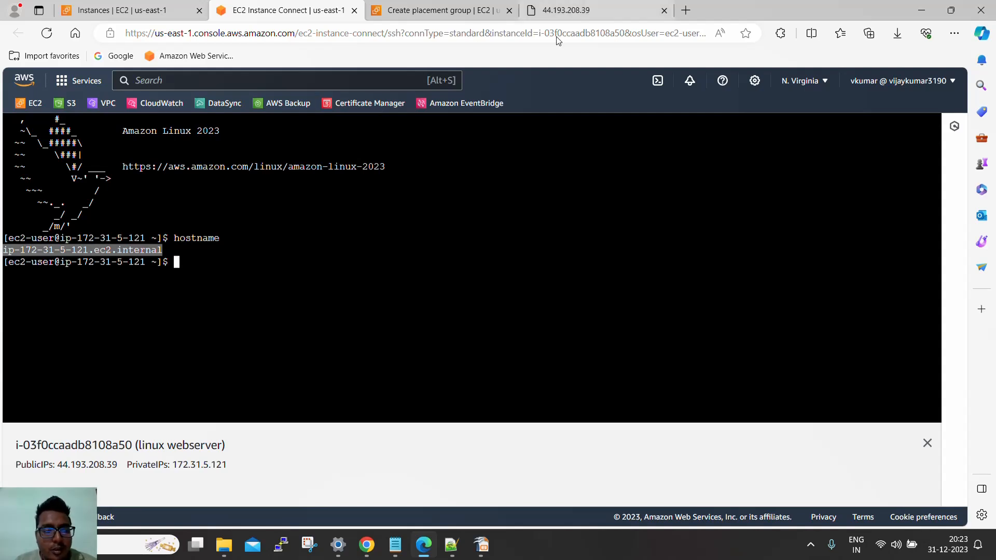
Switch the terminal session to the root user with sudo su
type("sudo")
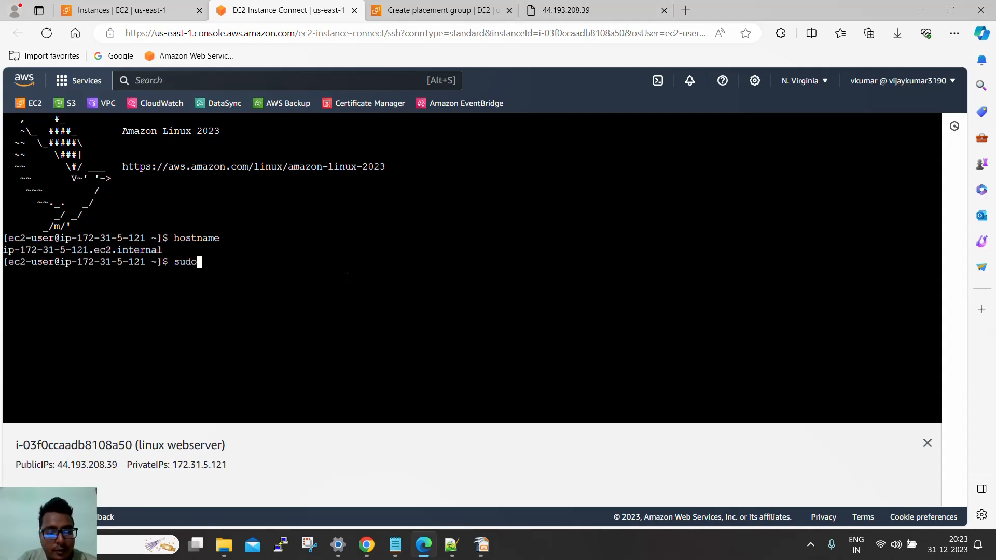
type(" su")
key("Return")
Run systemctl status httpd and examine the Apache service's active state and the rest of the output
type("systec")
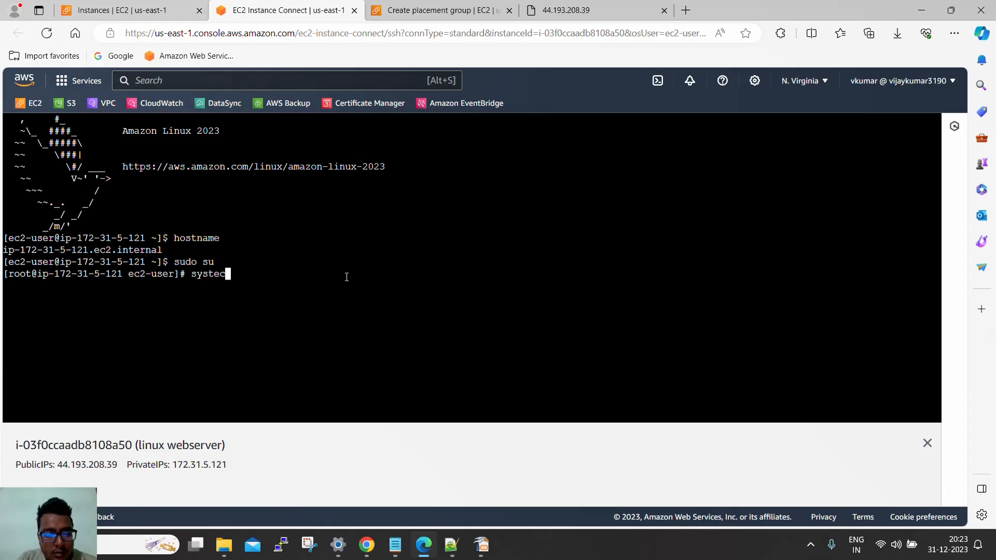
key("BackSpace")
type("mctl stat")
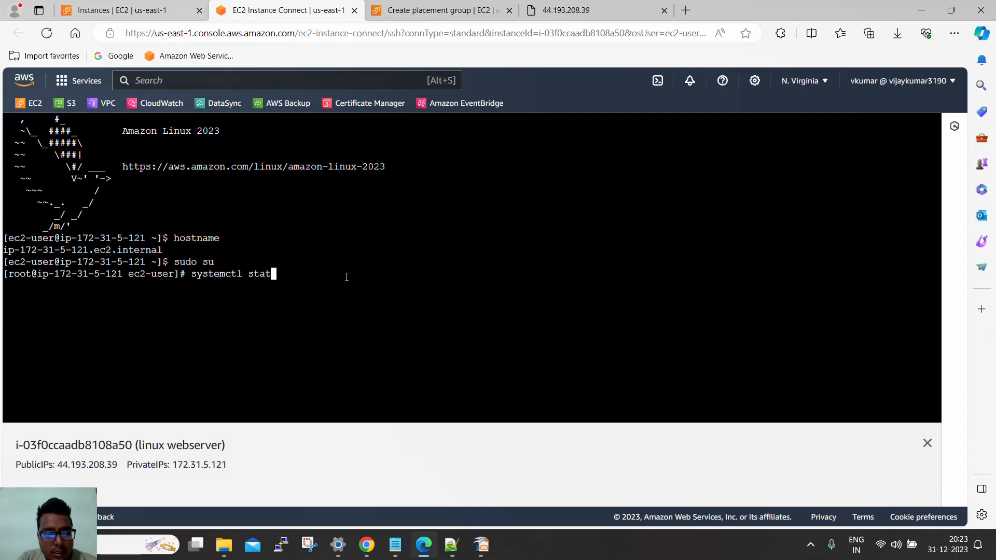
type("us he")
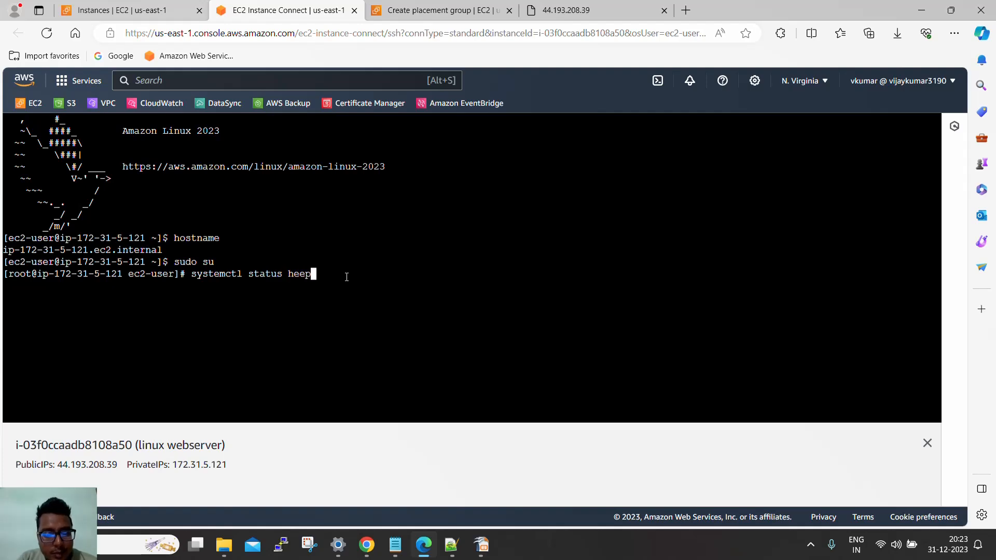
key("BackSpace")
type("ttpd")
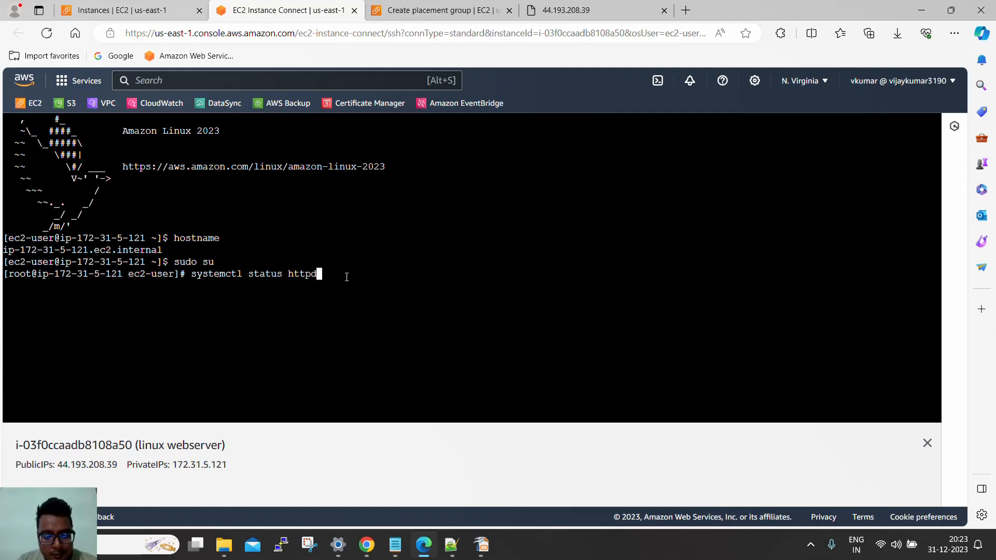
key("Return")
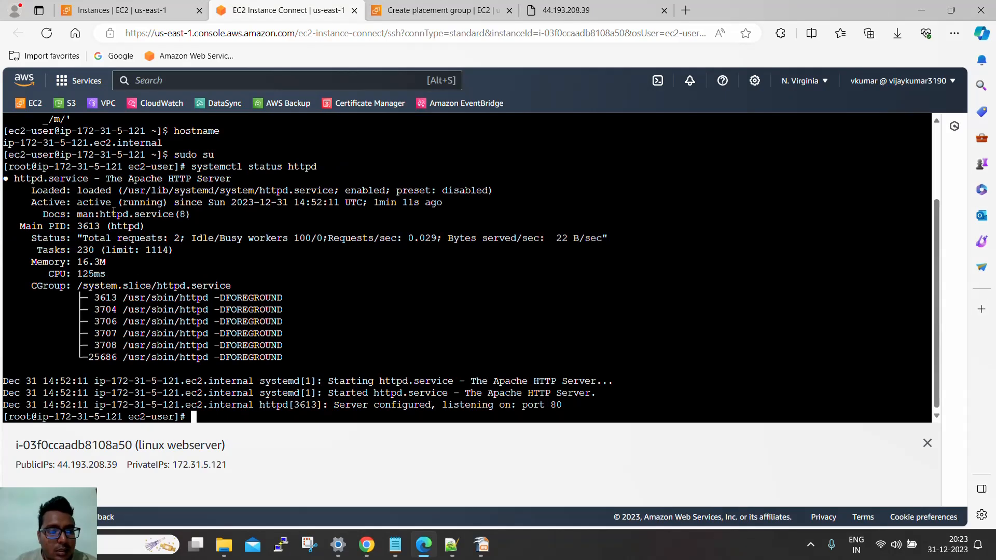
left_click_drag(80, 203, 164, 201)
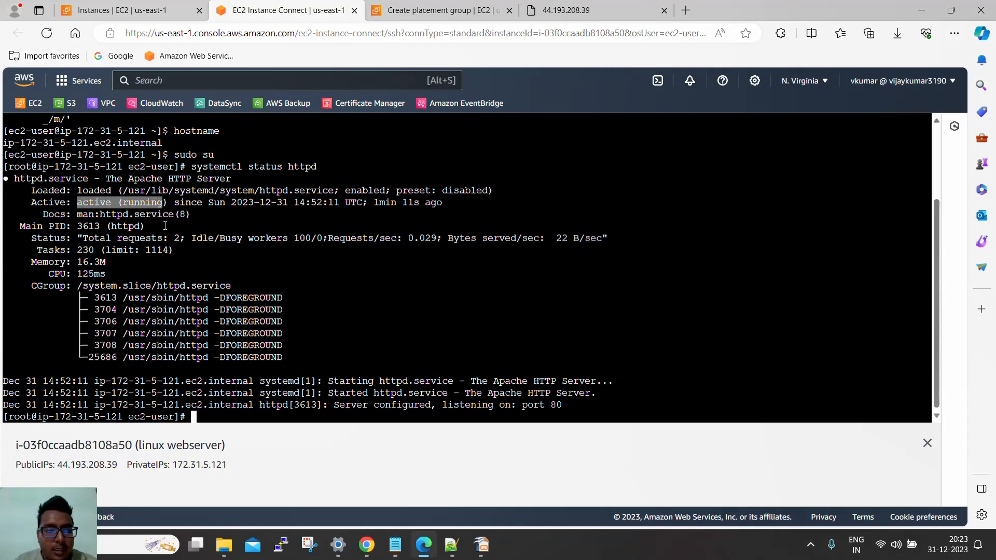
left_click_drag(10, 170, 249, 414)
Revisit the Hello World page and terminal, close the Create placement group page and return to the instances list
left_click(575, 16)
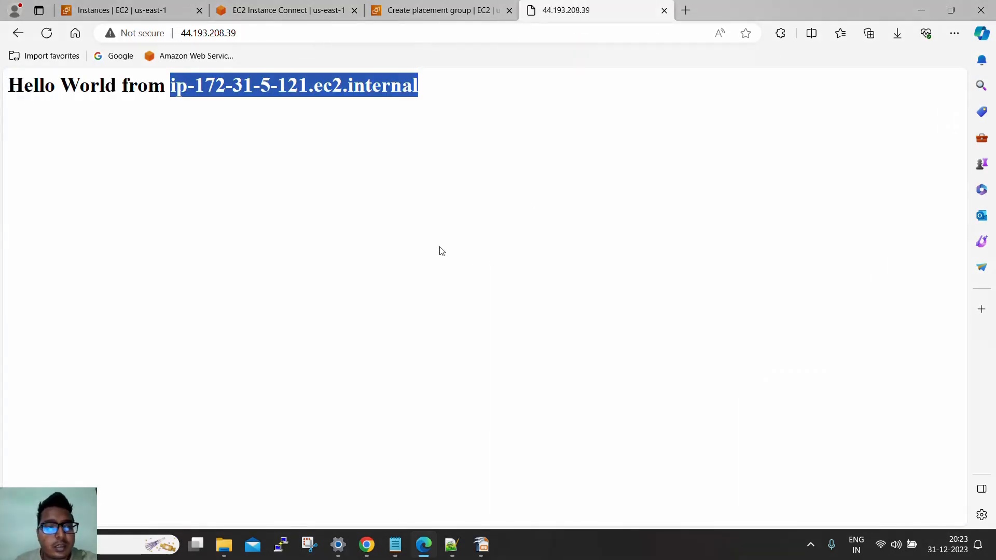
left_click(419, 96)
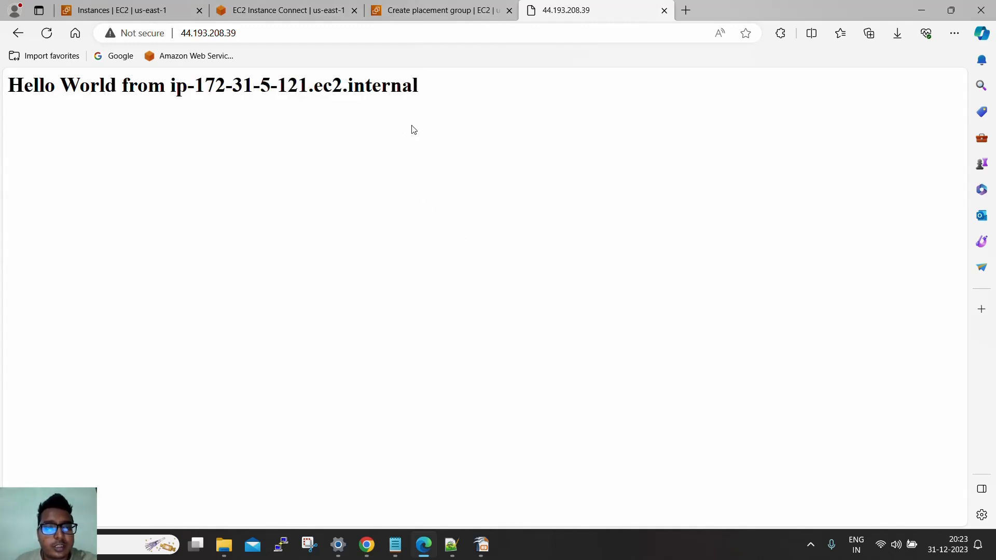
left_click(158, 15)
left_click(285, 15)
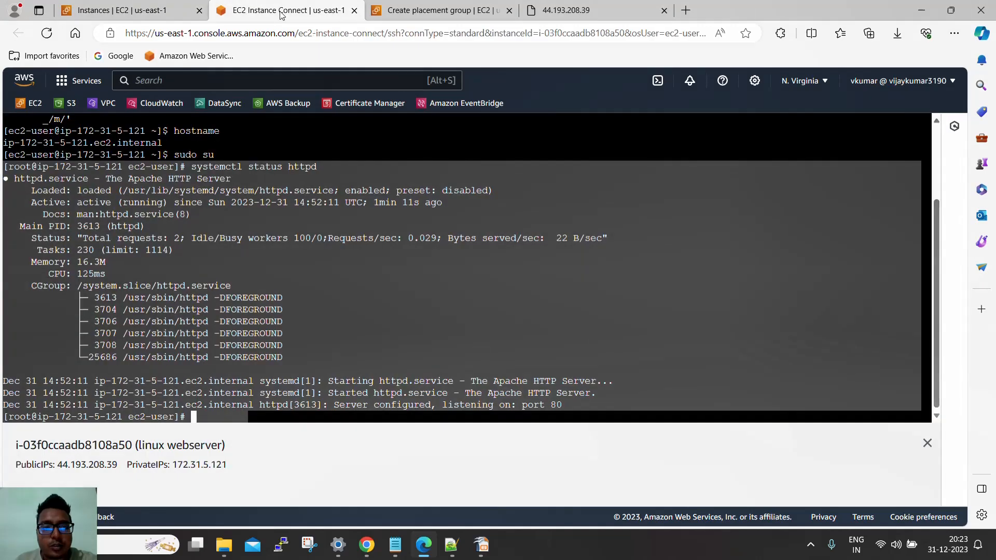
left_click(437, 18)
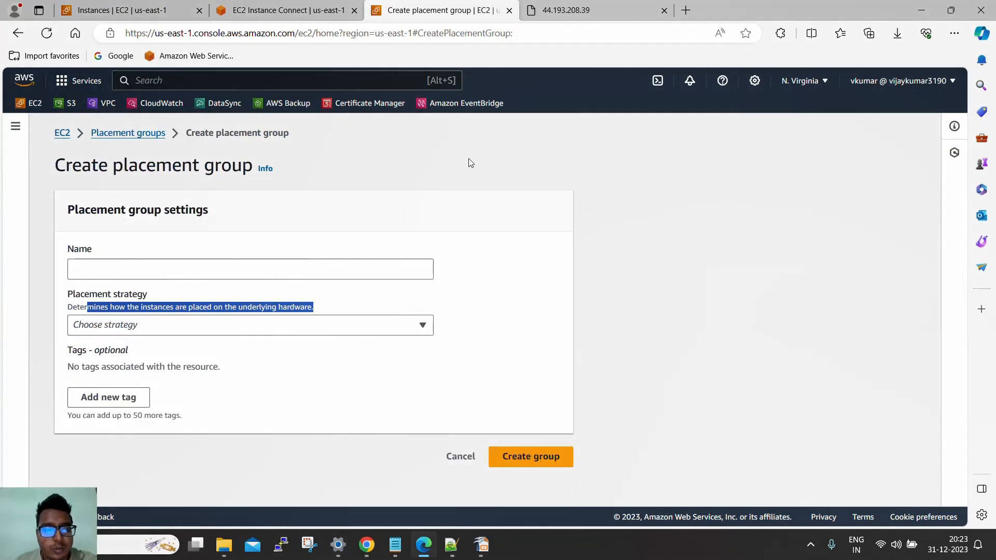
left_click(509, 10)
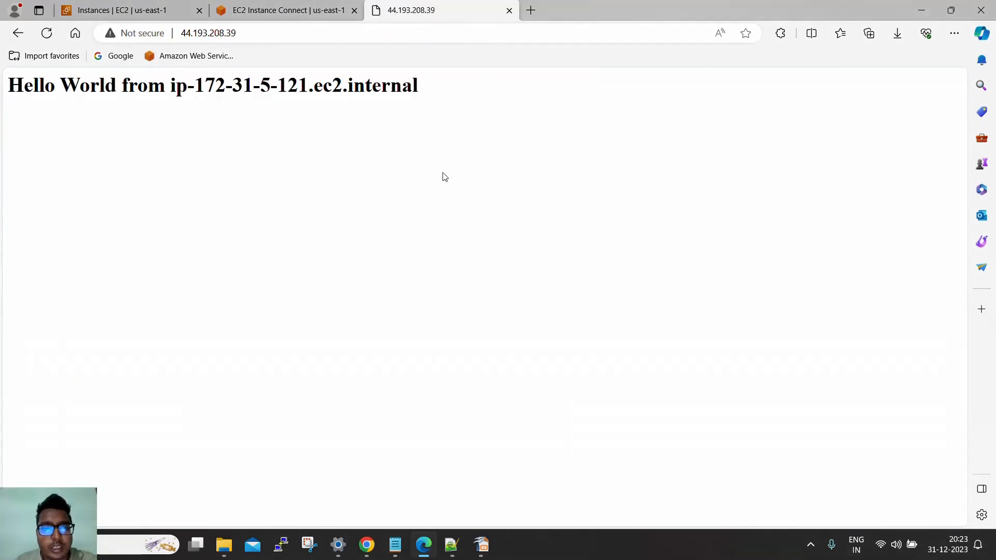
left_click(289, 11)
left_click(130, 10)
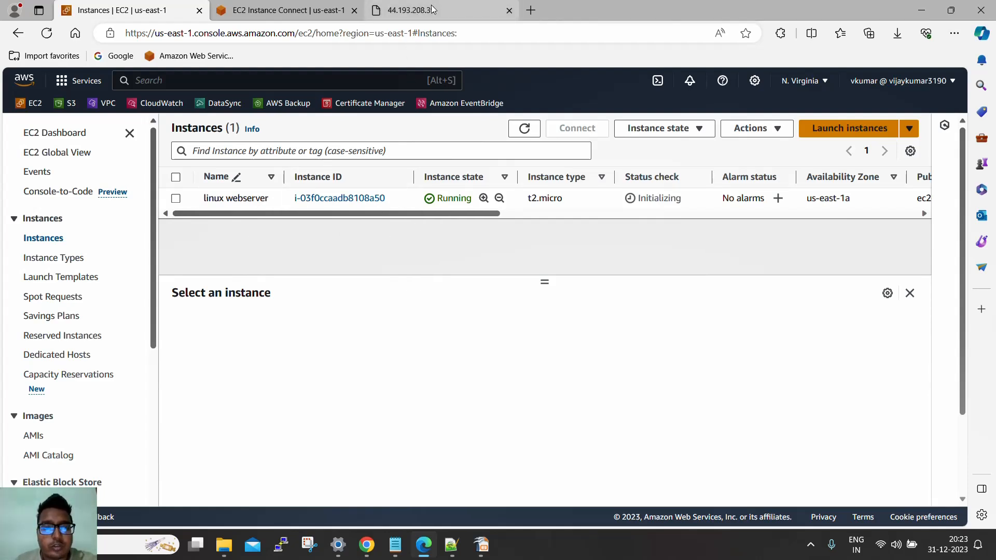
mouse_move(433, 10)
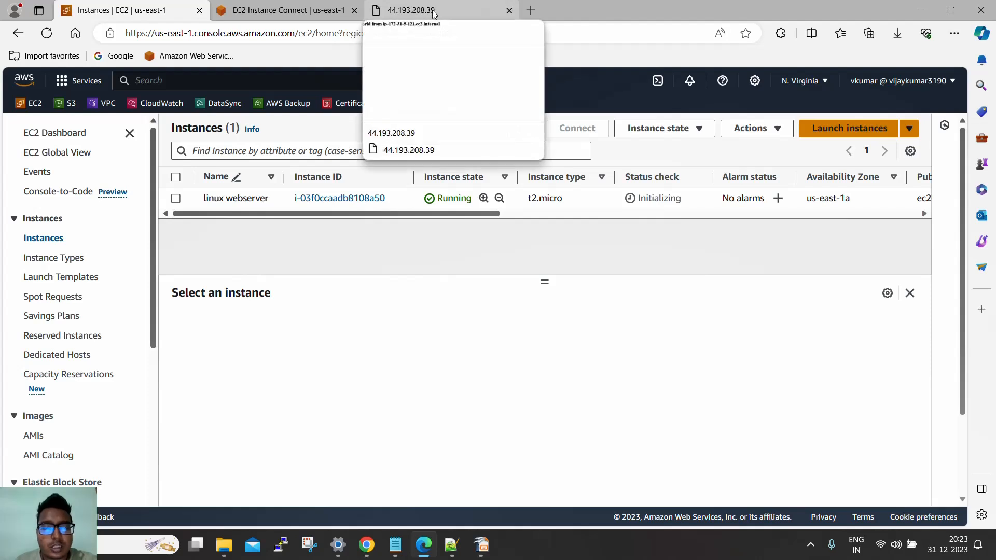